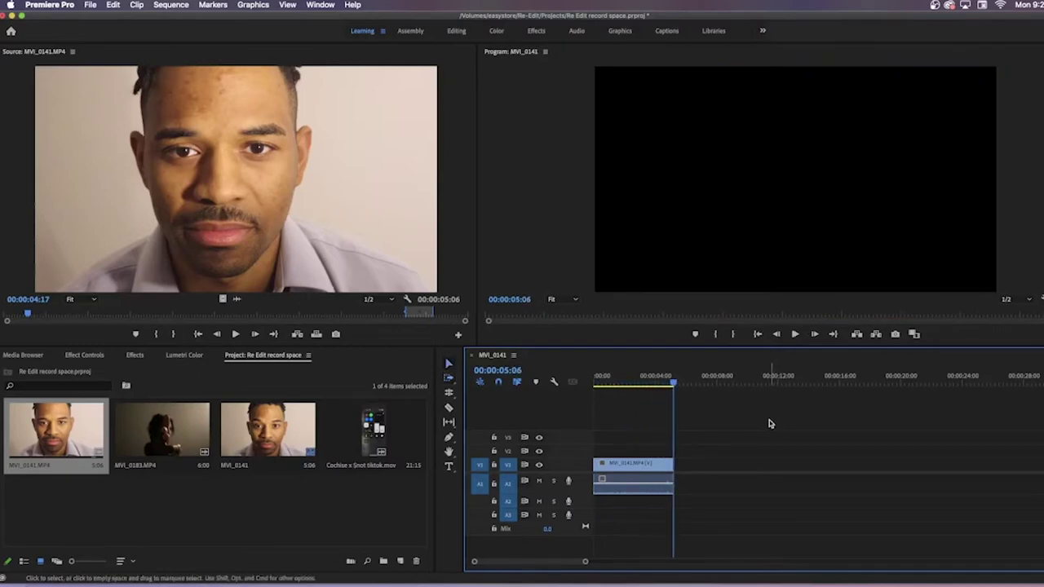
Trim the end of the MVI_0141 clip on the timeline back to 00:00:04:24.
{"action": "left_click_drag", "start_coordinate": [675, 387], "coordinate": [651, 386]}
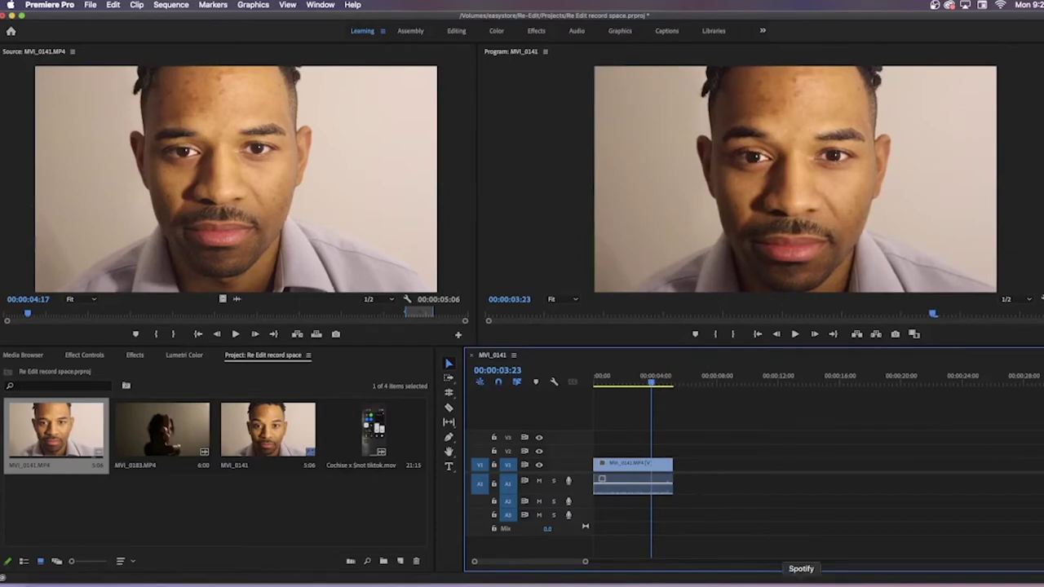
{"action": "key", "text": "="}
{"action": "key", "text": "="}
{"action": "left_click_drag", "start_coordinate": [824, 384], "coordinate": [886, 385]}
{"action": "left_click_drag", "start_coordinate": [911, 465], "coordinate": [882, 466]}
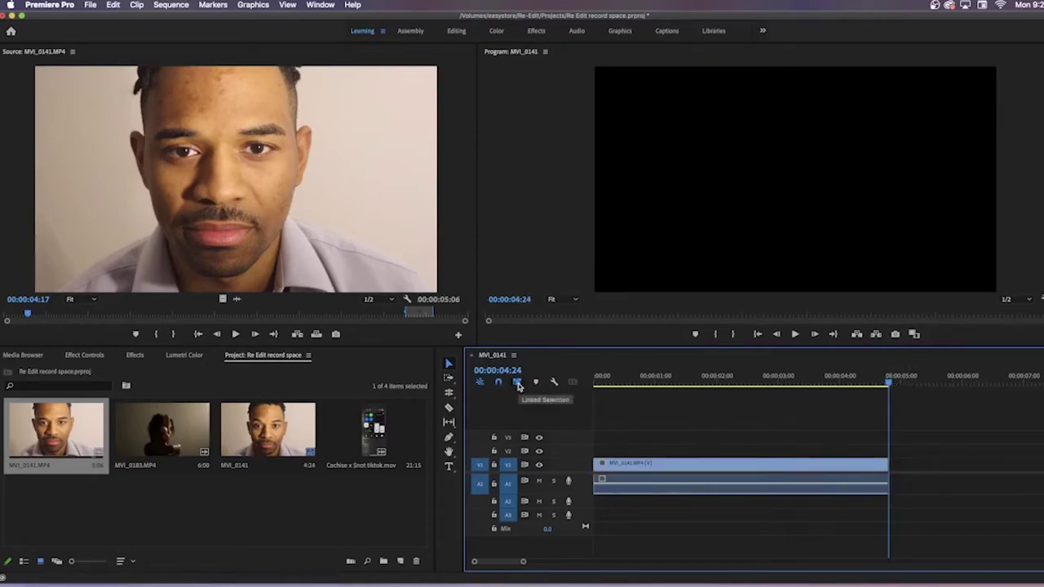
Turn off Linked Selection and delete only the audio part of the MVI_0141 clip.
{"action": "left_click", "coordinate": [517, 382]}
{"action": "left_click", "coordinate": [779, 494]}
{"action": "key", "text": "Delete"}
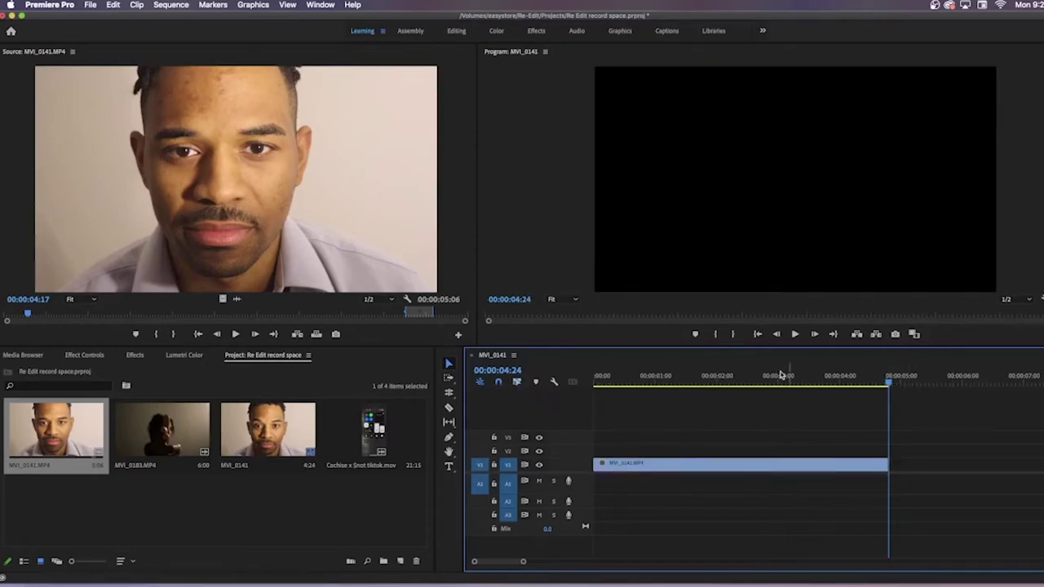
Play the clip through, then split it with the Razor tool at 00:00:04:10.
{"action": "key", "text": "space"}
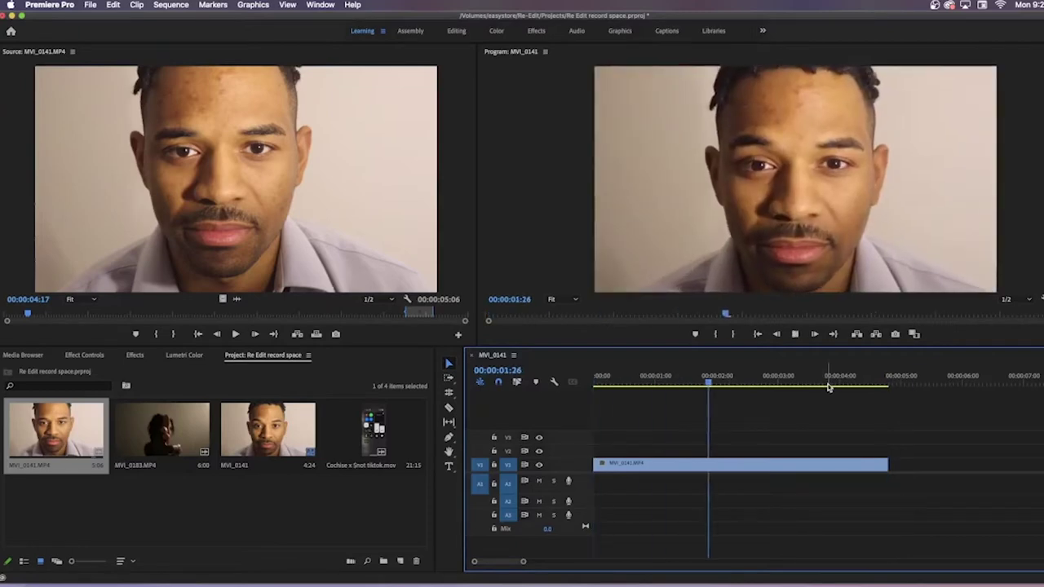
{"action": "left_click_drag", "start_coordinate": [887, 385], "coordinate": [862, 385]}
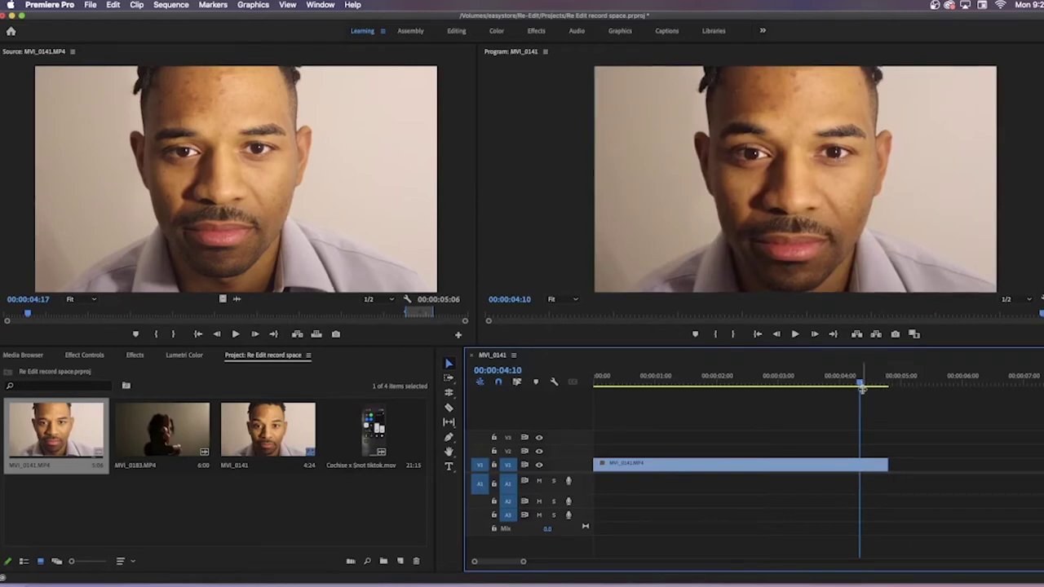
{"action": "key", "text": "c"}
{"action": "left_click", "coordinate": [866, 464]}
{"action": "key", "text": "v"}
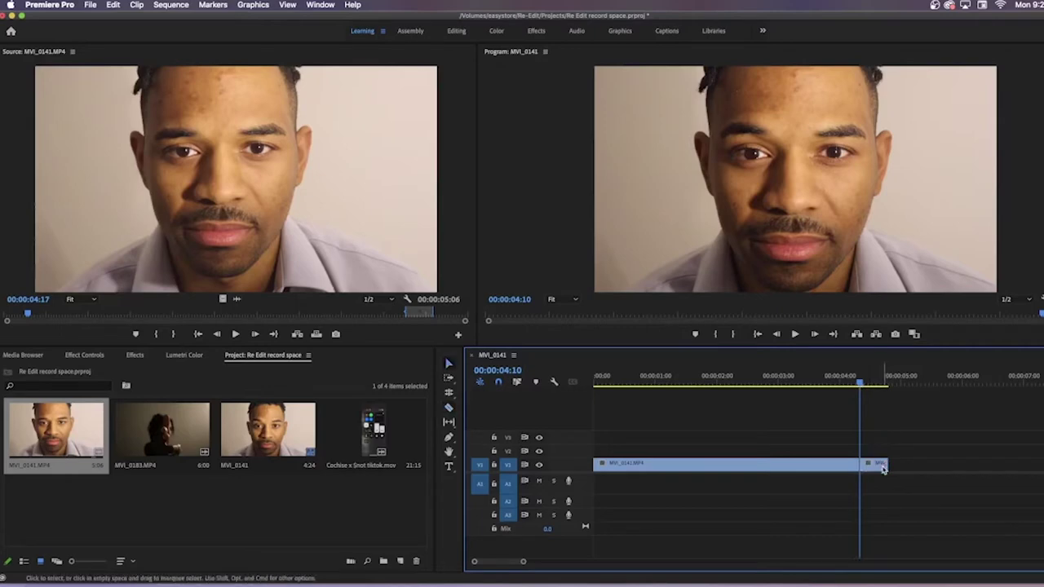
Apply Add Frame Hold to the short segment after the cut and check the frozen frame.
{"action": "right_click", "coordinate": [883, 468]}
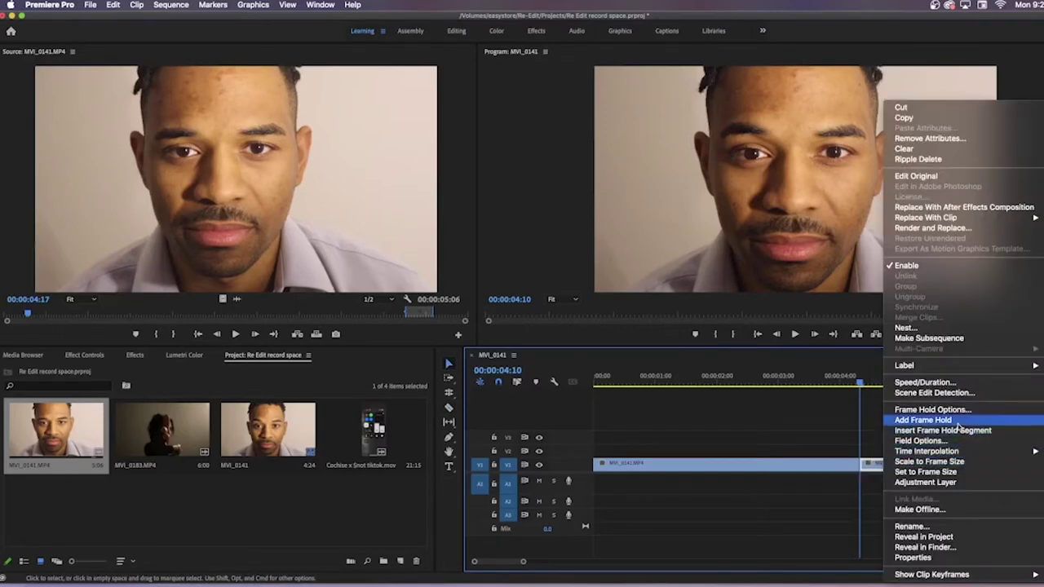
{"action": "left_click", "coordinate": [923, 420]}
{"action": "left_click_drag", "start_coordinate": [860, 380], "coordinate": [888, 398]}
{"action": "left_click", "coordinate": [838, 383]}
{"action": "key", "text": "space"}
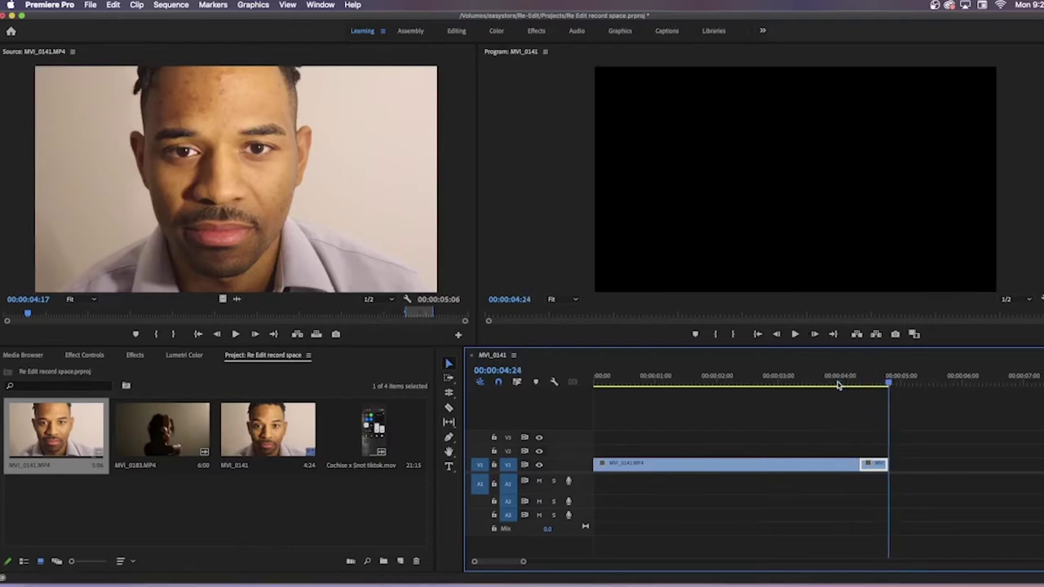
Extend the end of the frozen segment to about 00:00:05:15, playing back the sequence to check its length.
{"action": "left_click_drag", "start_coordinate": [886, 465], "coordinate": [914, 464]}
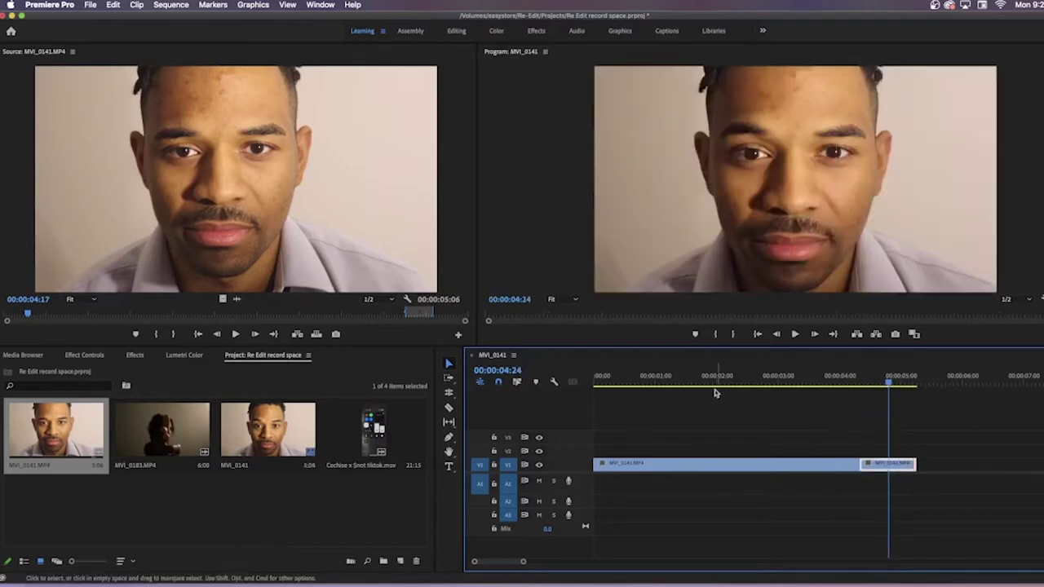
{"action": "key", "text": "Home"}
{"action": "key", "text": "space"}
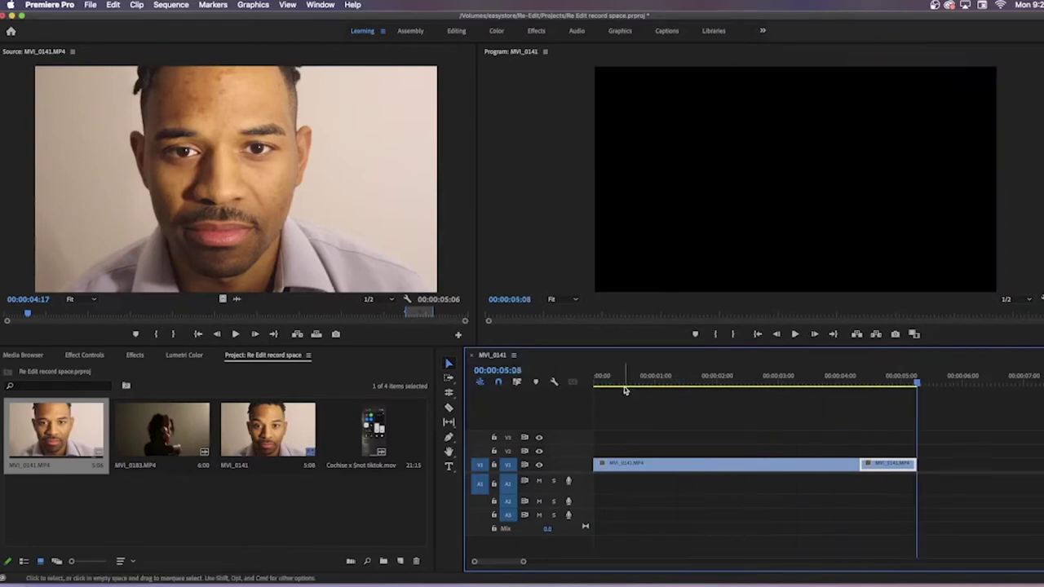
{"action": "key", "text": "minus"}
{"action": "left_click_drag", "start_coordinate": [753, 466], "coordinate": [762, 467]}
{"action": "left_click", "coordinate": [743, 384]}
{"action": "left_click", "coordinate": [713, 384]}
{"action": "key", "text": "equal"}
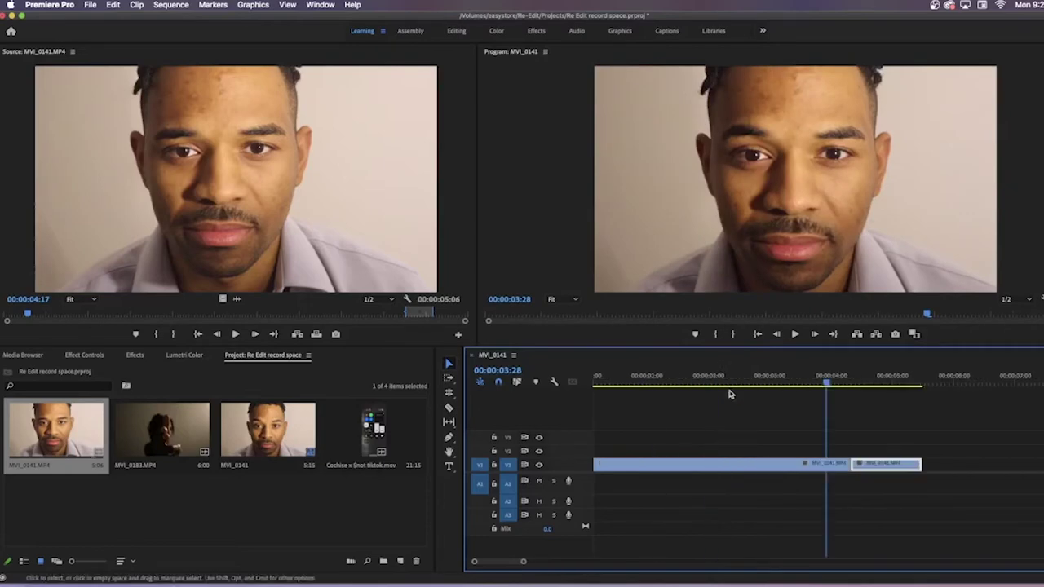
Add an ellipse opacity mask to the frozen segment and place it over the eye on the left of the picture.
{"action": "mouse_move", "coordinate": [844, 382]}
{"action": "left_mouse_down"}
{"action": "mouse_move", "coordinate": [872, 382]}
{"action": "mouse_move", "coordinate": [823, 382]}
{"action": "mouse_move", "coordinate": [878, 383]}
{"action": "mouse_move", "coordinate": [859, 385]}
{"action": "left_mouse_up"}
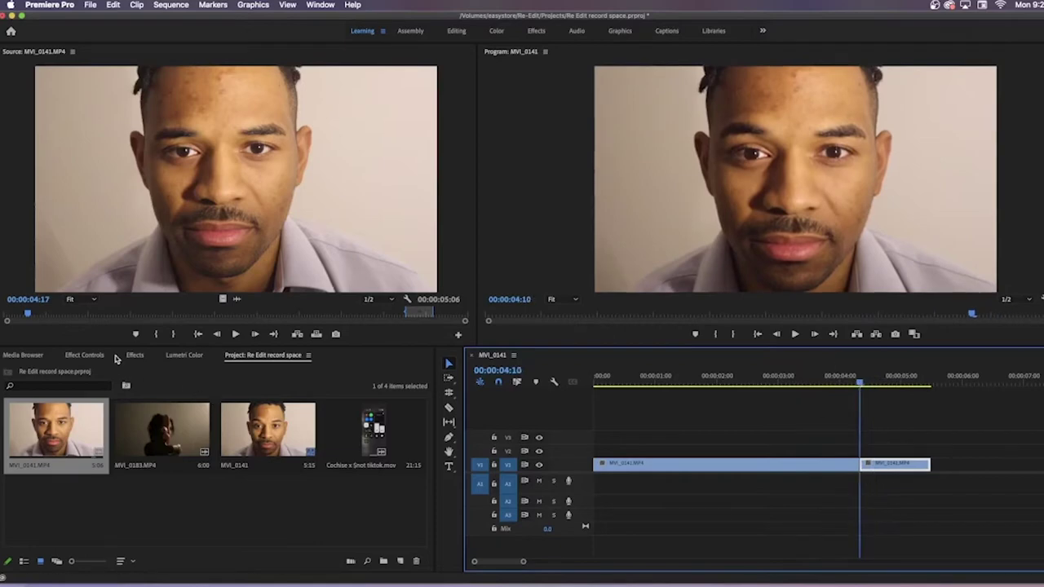
{"action": "left_click", "coordinate": [86, 355]}
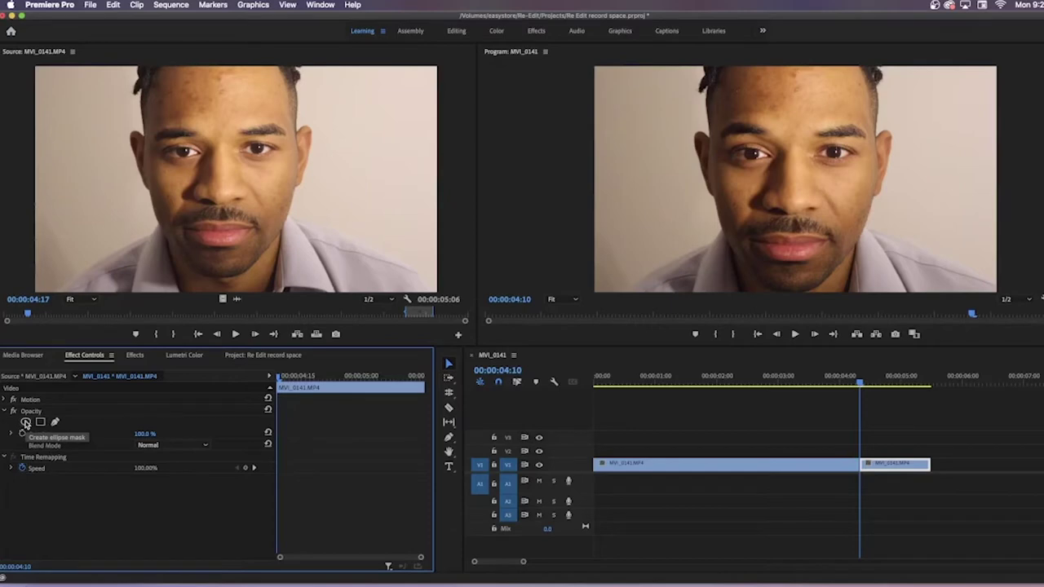
{"action": "left_click", "coordinate": [25, 423]}
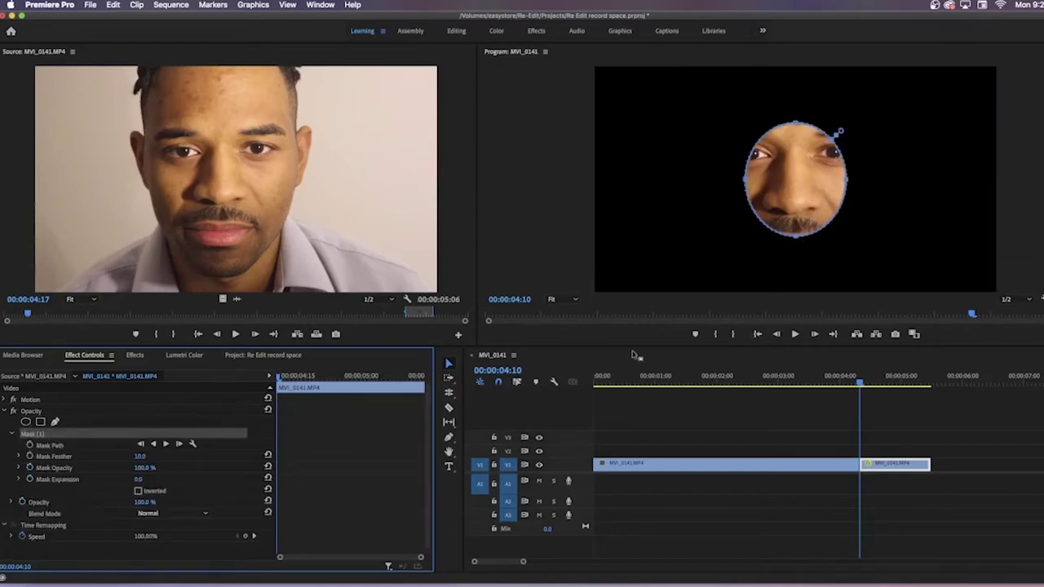
{"action": "left_click_drag", "start_coordinate": [638, 346], "coordinate": [641, 389]}
{"action": "key", "text": "Right"}
{"action": "left_click_drag", "start_coordinate": [795, 219], "coordinate": [746, 196]}
Set the frozen segment's scale to 239 to magnify the masked eye, and move the playhead to 00:00:04:15.
{"action": "left_click", "coordinate": [4, 441]}
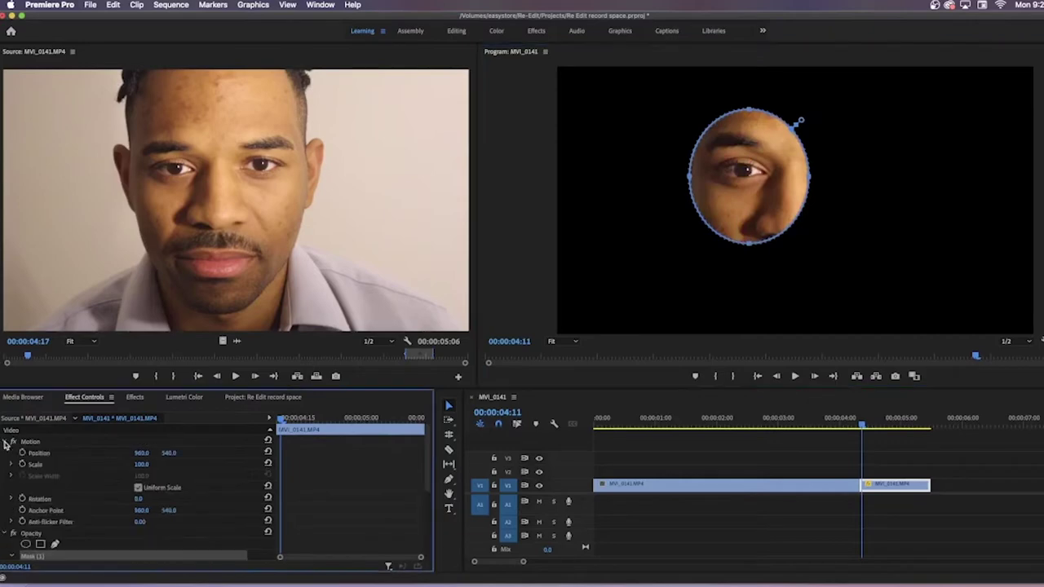
{"action": "left_click_drag", "start_coordinate": [144, 465], "coordinate": [256, 465]}
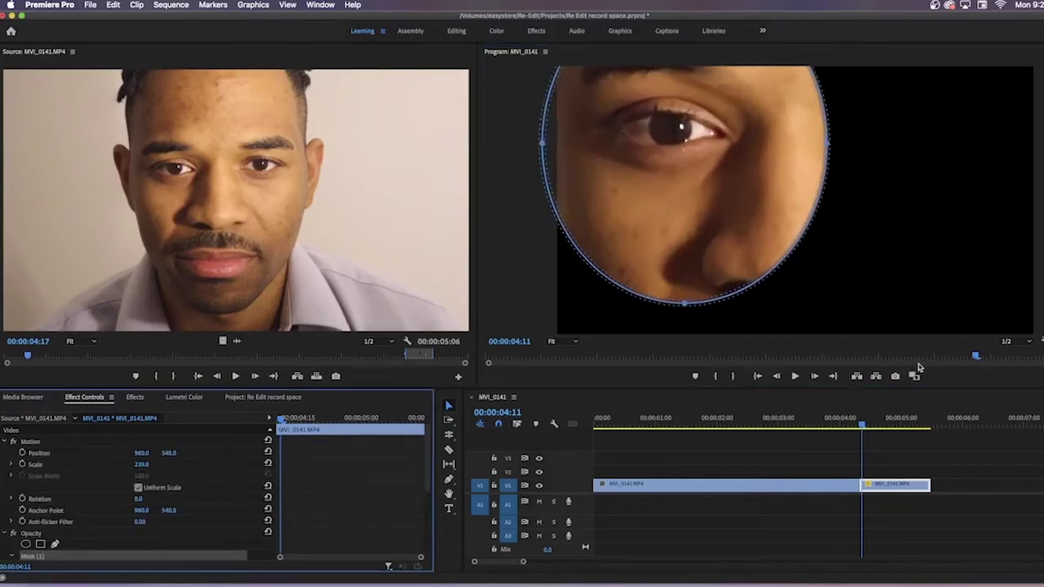
{"action": "key", "text": "Right"}
{"action": "key", "text": "Right"}
{"action": "key", "text": "Right"}
{"action": "key", "text": "Right"}
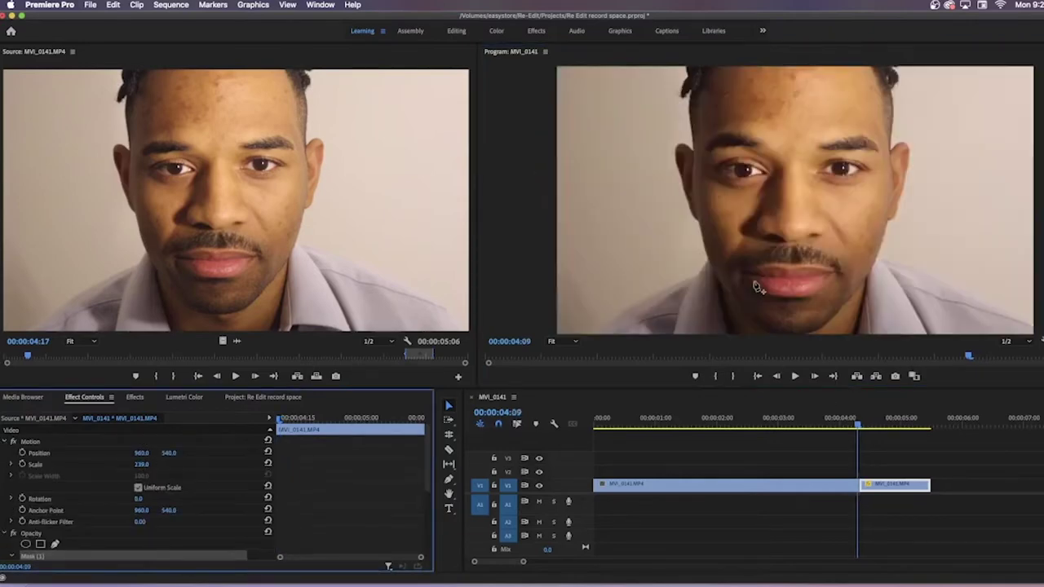
Shrink and reposition the ellipse mask so that it tightly surrounds the dark centre of the eye.
{"action": "left_click_drag", "start_coordinate": [687, 308], "coordinate": [687, 168]}
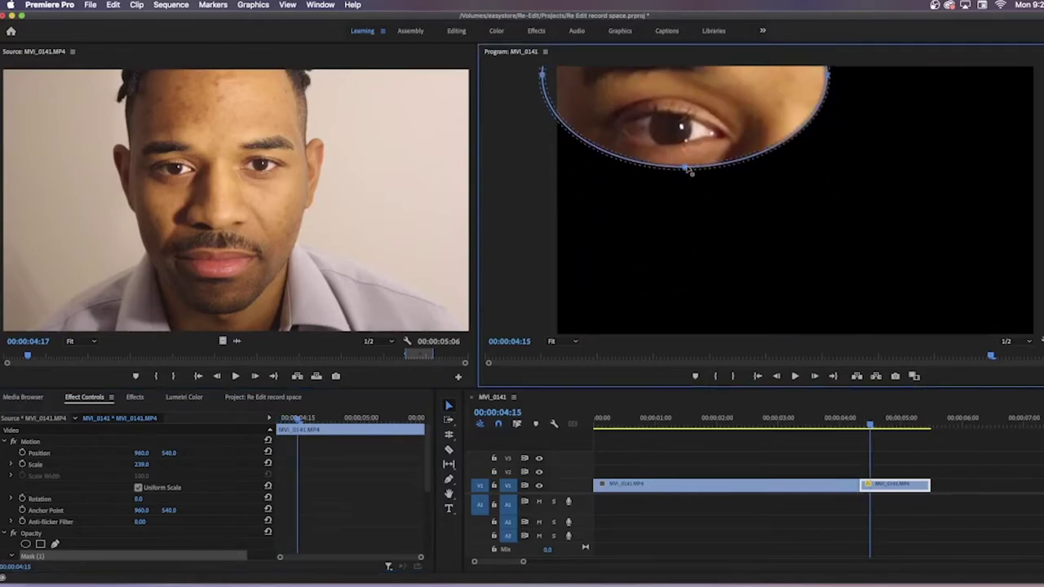
{"action": "left_click_drag", "start_coordinate": [743, 122], "coordinate": [764, 217]}
{"action": "left_click_drag", "start_coordinate": [837, 176], "coordinate": [733, 177]}
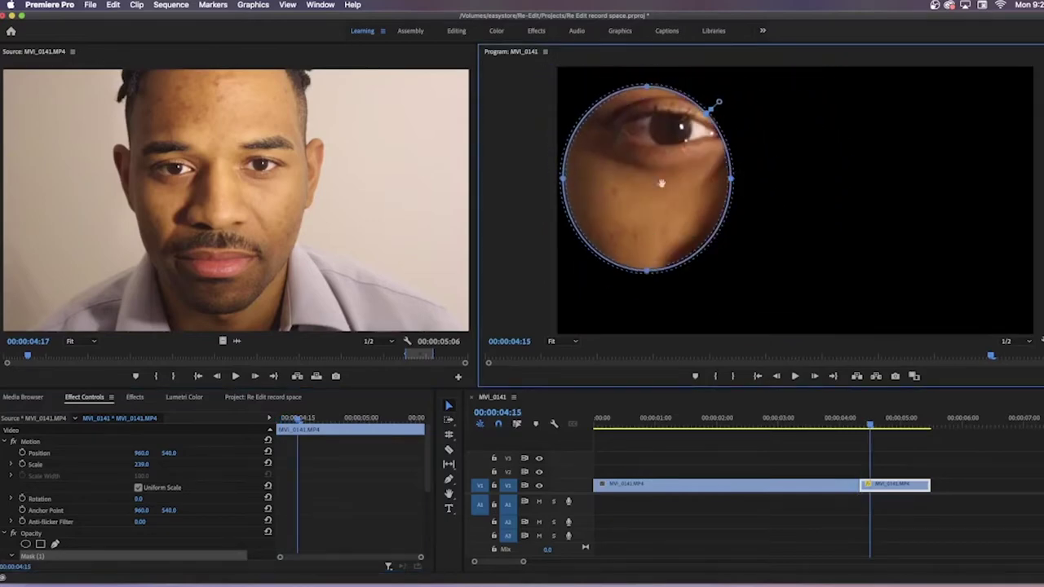
{"action": "left_click_drag", "start_coordinate": [563, 179], "coordinate": [618, 181]}
{"action": "left_click_drag", "start_coordinate": [676, 272], "coordinate": [675, 163]}
{"action": "left_click_drag", "start_coordinate": [731, 124], "coordinate": [701, 128]}
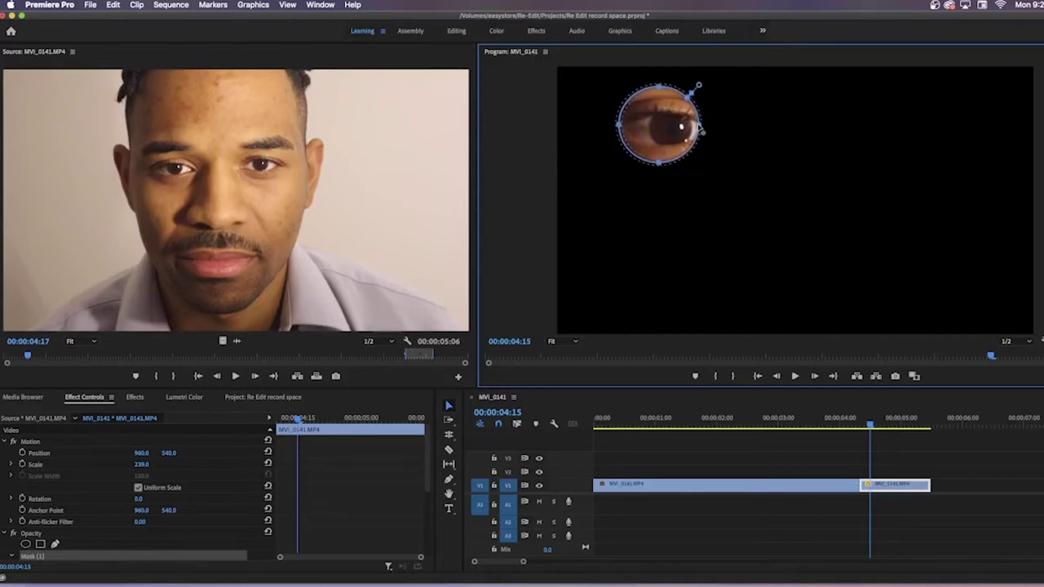
{"action": "left_click_drag", "start_coordinate": [659, 85], "coordinate": [661, 106]}
{"action": "left_click_drag", "start_coordinate": [619, 137], "coordinate": [672, 139]}
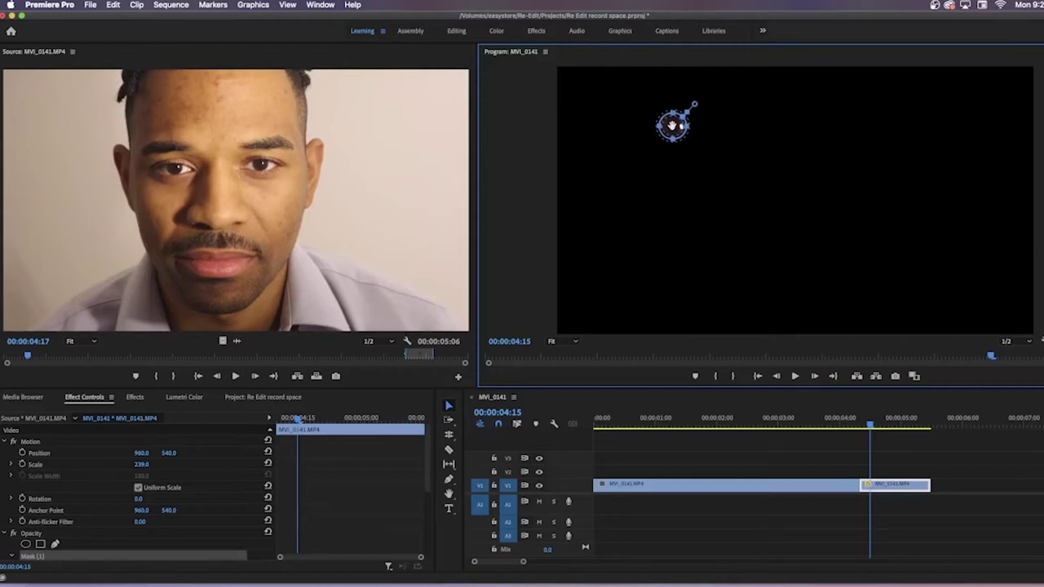
{"action": "mouse_move", "coordinate": [687, 127]}
{"action": "left_mouse_down"}
{"action": "mouse_move", "coordinate": [672, 138]}
{"action": "mouse_move", "coordinate": [673, 124]}
{"action": "left_mouse_up"}
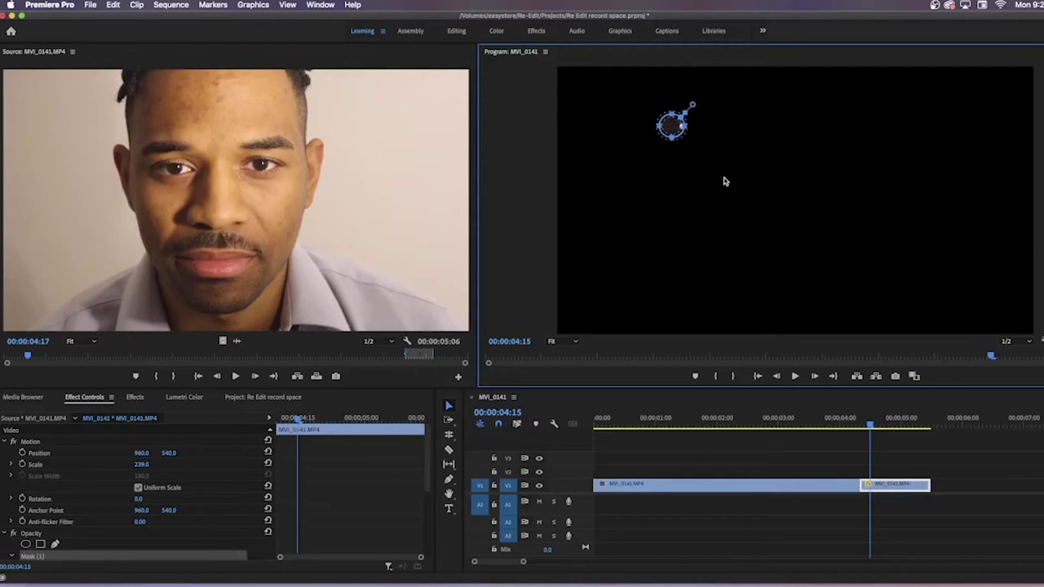
Set the frozen segment's scale to 100 and invert the eye mask.
{"action": "left_click", "coordinate": [143, 465]}
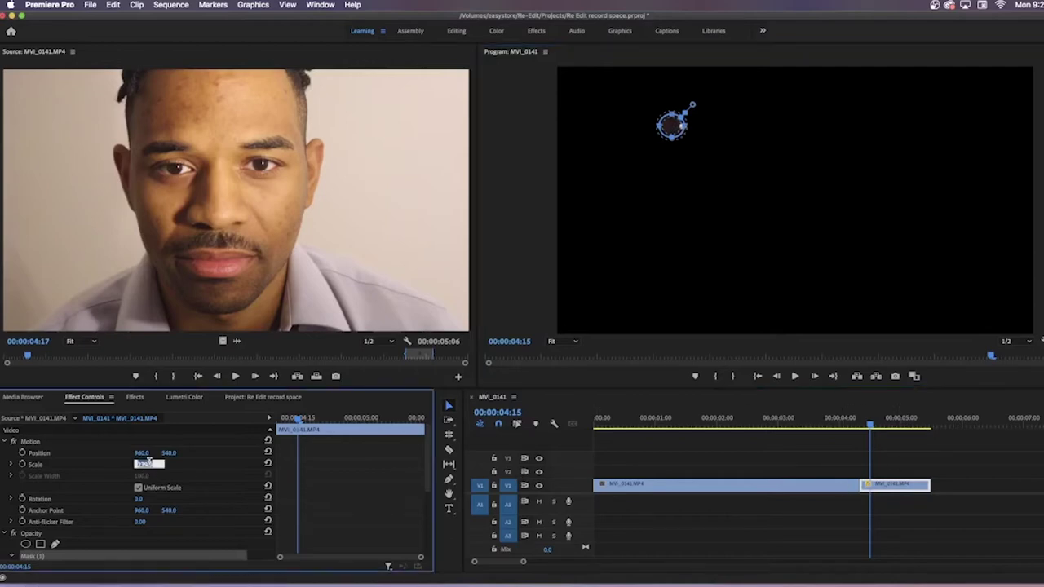
{"action": "type", "text": "40"}
{"action": "key", "text": "Return"}
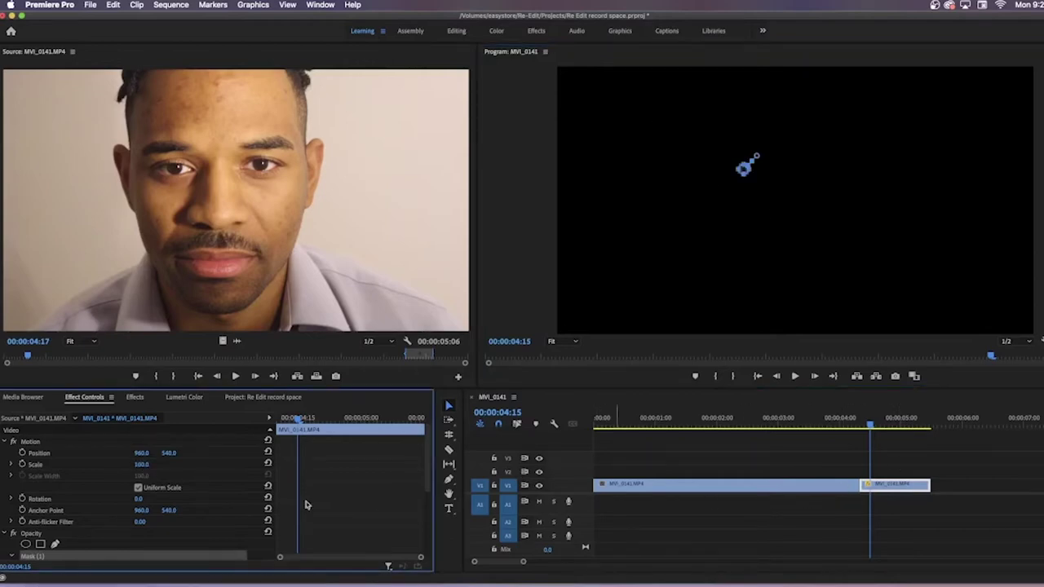
{"action": "scroll", "coordinate": [253, 513], "scroll_direction": "down", "scroll_amount": 3}
{"action": "scroll", "coordinate": [253, 512], "scroll_direction": "down", "scroll_amount": 1}
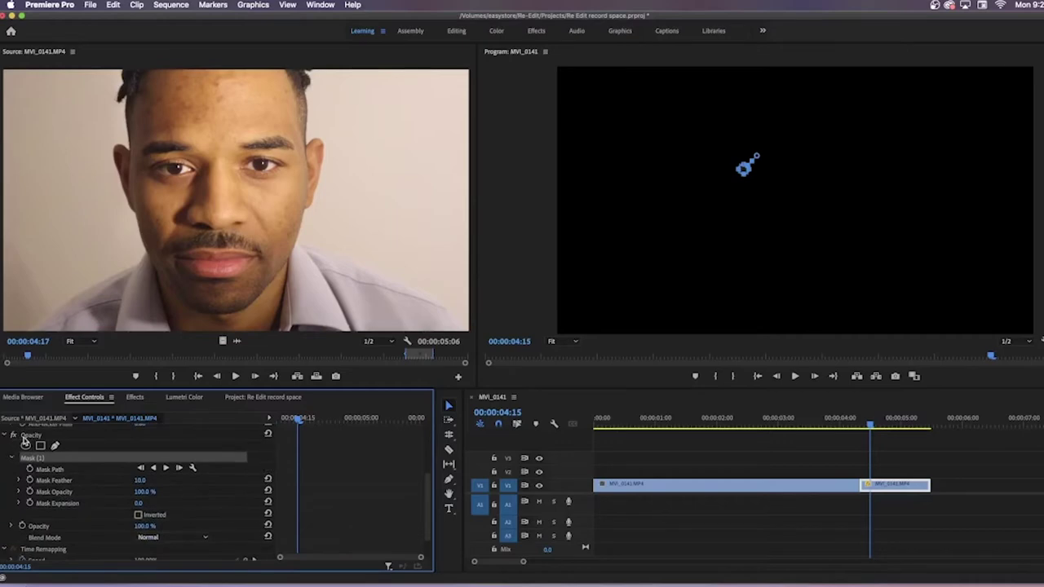
{"action": "left_click", "coordinate": [137, 515]}
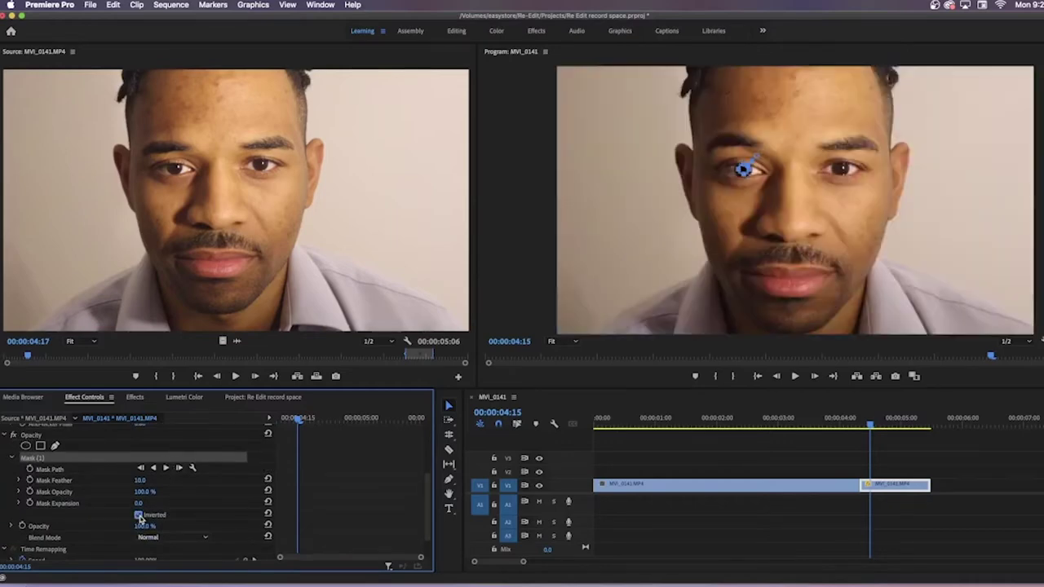
Duplicate the masked frozen segment onto the Video 2 track directly above it, and expand the Video 1 and Video 2 track heights.
{"action": "left_click", "coordinate": [910, 488]}
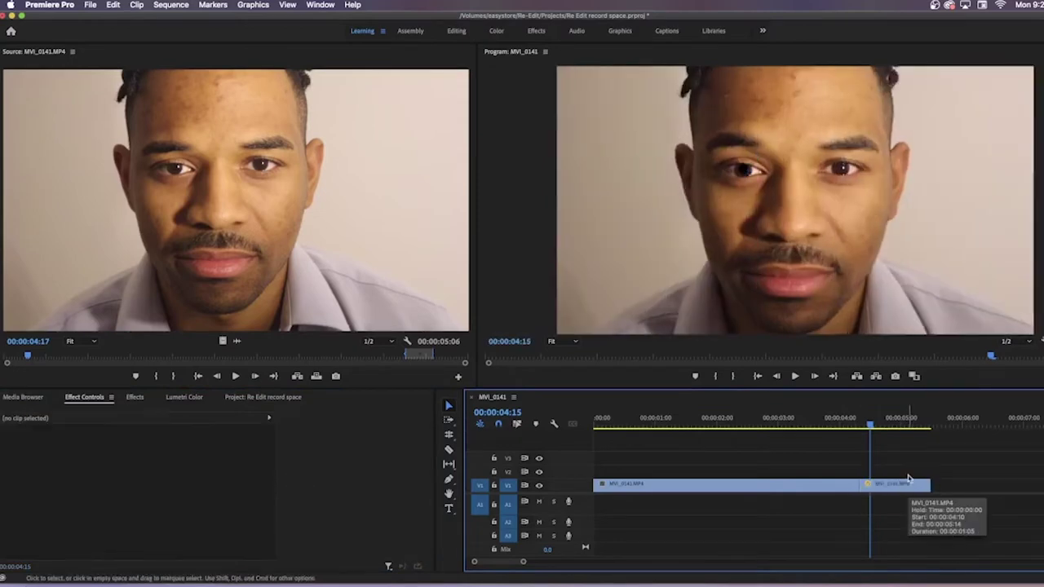
{"action": "left_click", "coordinate": [907, 486], "text": "alt"}
{"action": "mouse_move", "coordinate": [906, 486]}
{"action": "left_mouse_down"}
{"action": "mouse_move", "coordinate": [905, 472]}
{"action": "mouse_move", "coordinate": [918, 473]}
{"action": "left_mouse_up"}
{"action": "left_click", "coordinate": [904, 474]}
{"action": "left_click", "coordinate": [919, 489]}
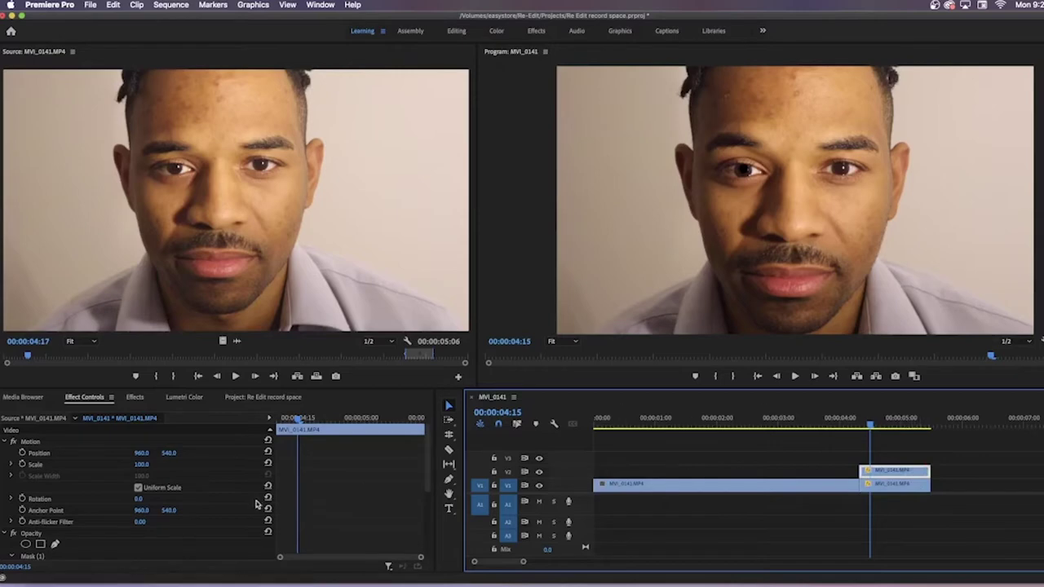
{"action": "double_click", "coordinate": [576, 481]}
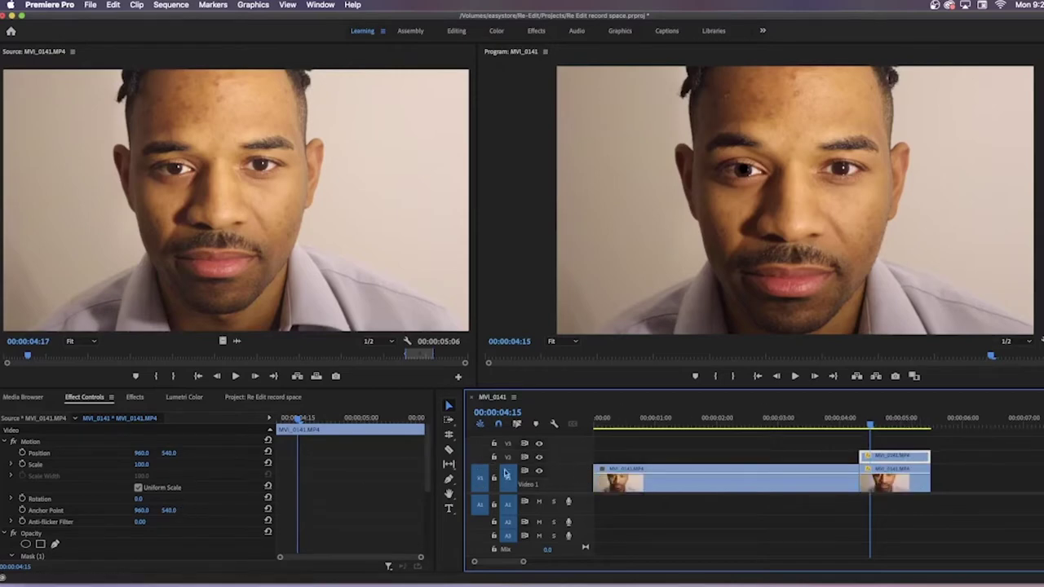
{"action": "double_click", "coordinate": [566, 445]}
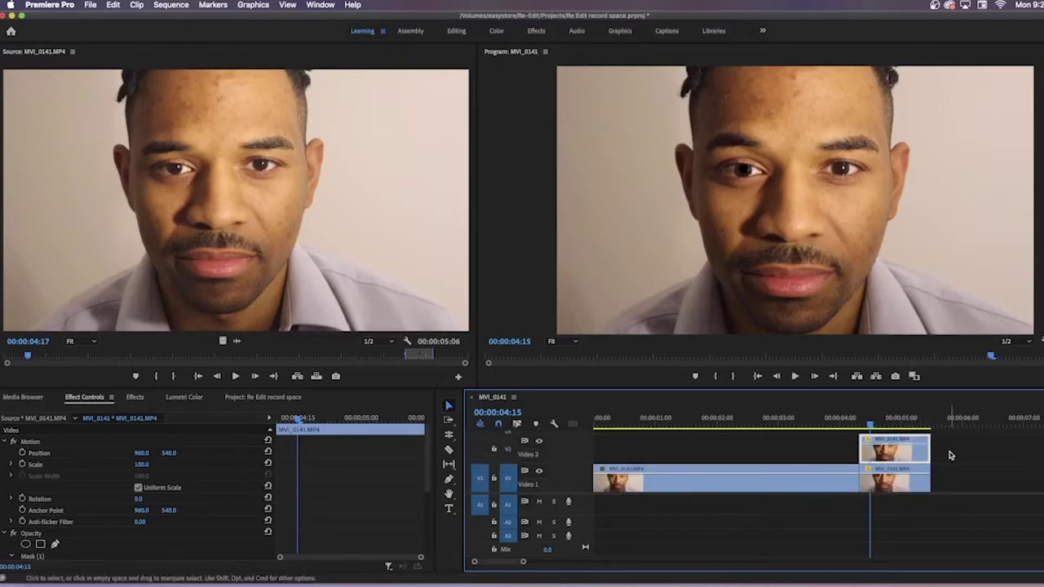
Delete the opacity mask from the upper copy of the frozen segment.
{"action": "scroll", "coordinate": [82, 487], "scroll_direction": "down", "scroll_amount": 3}
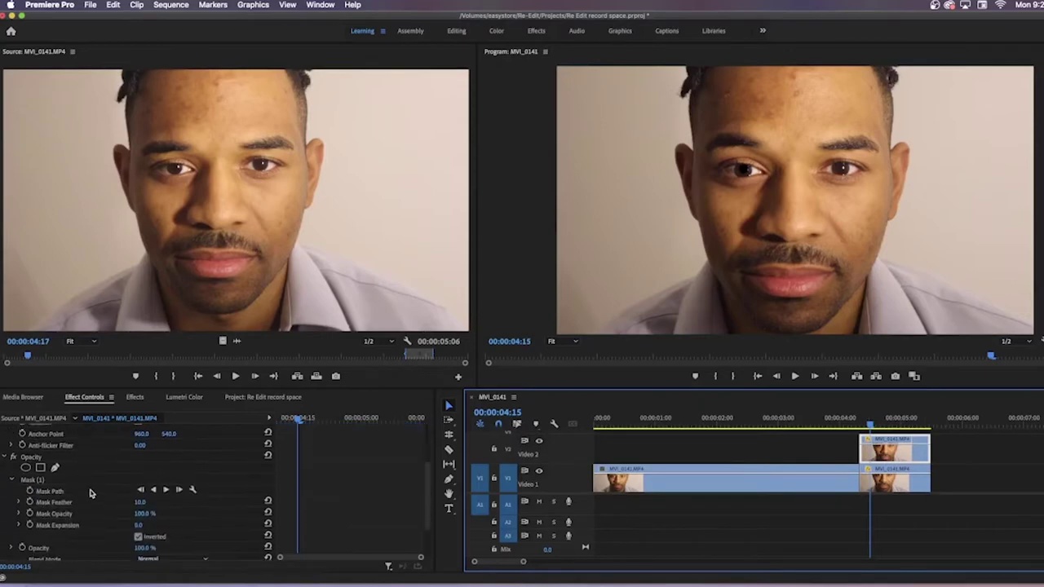
{"action": "left_click", "coordinate": [78, 481]}
{"action": "right_click", "coordinate": [79, 481]}
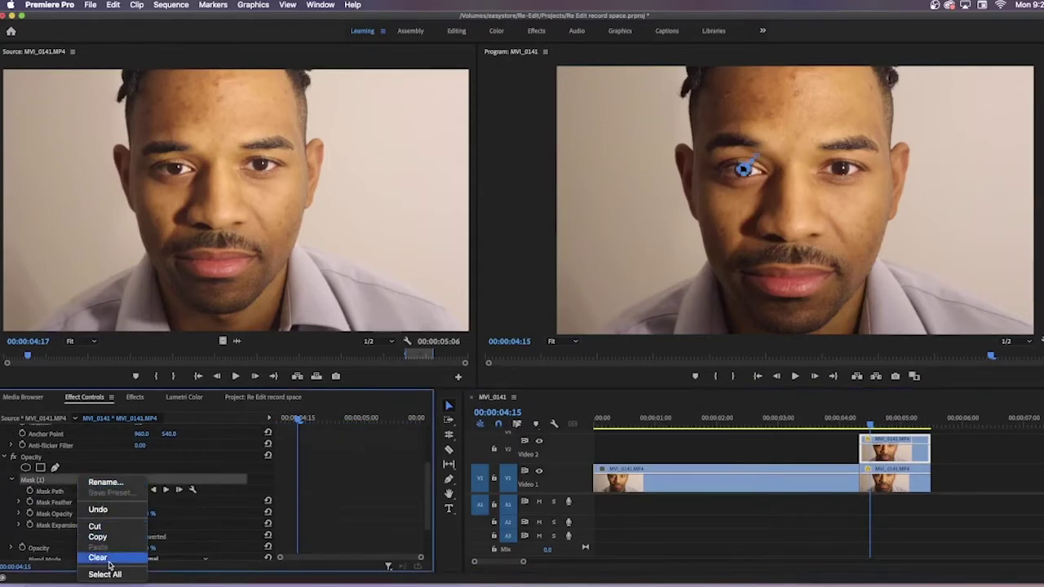
{"action": "left_click", "coordinate": [111, 560]}
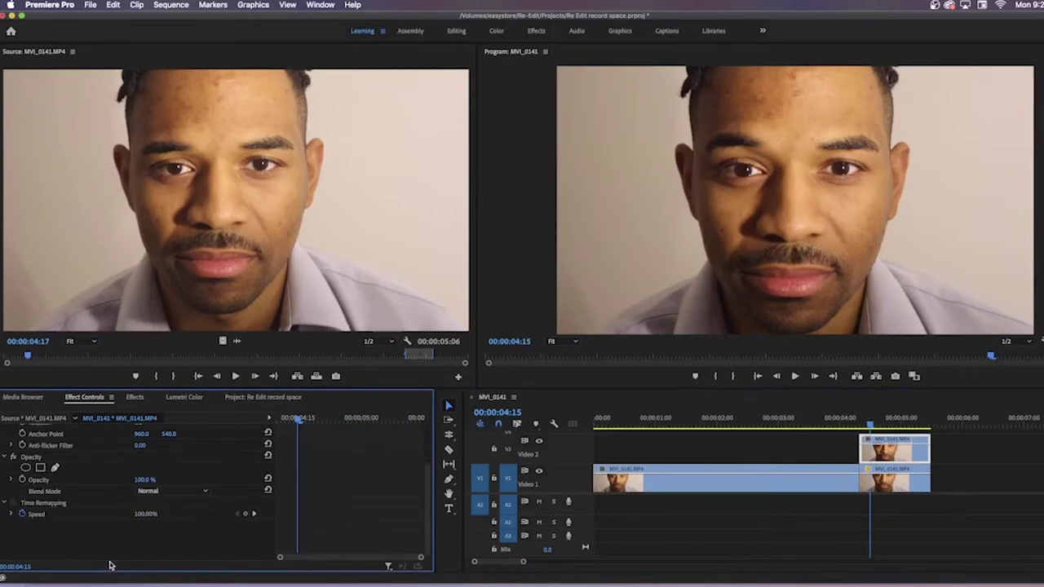
Search the effects for "cross" and apply the Cross Dissolve transition to the end of the upper frozen segment.
{"action": "left_click", "coordinate": [133, 398]}
{"action": "left_click", "coordinate": [77, 413]}
{"action": "type", "text": "cross"}
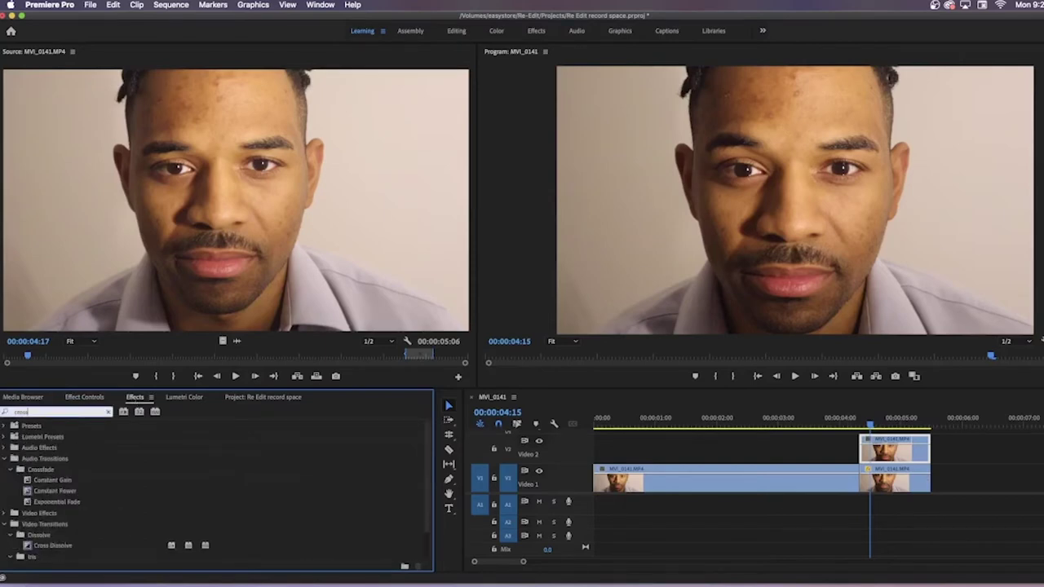
{"action": "left_click_drag", "start_coordinate": [27, 551], "coordinate": [936, 459]}
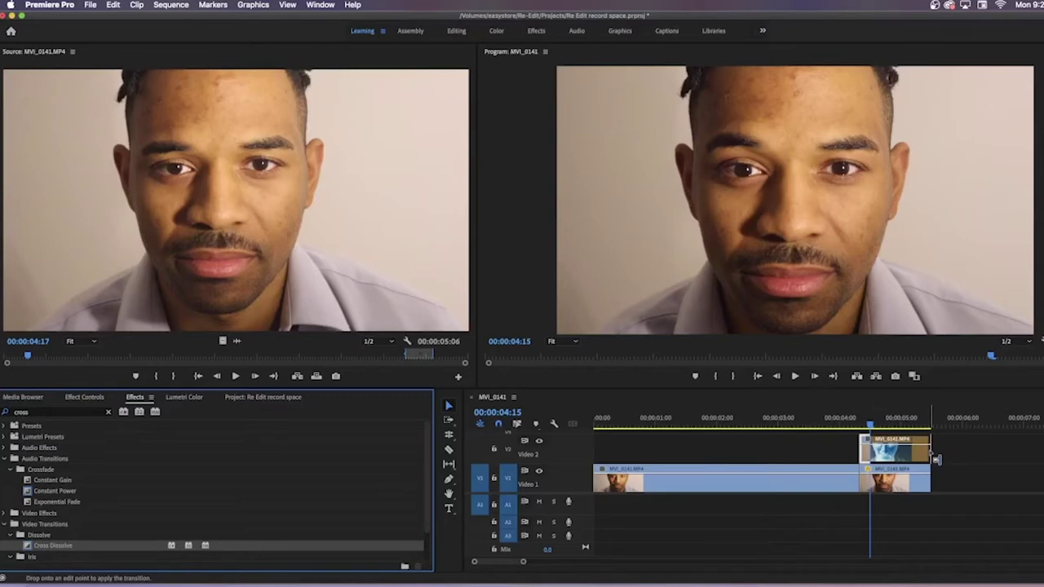
Shorten the Cross Dissolve on the upper frozen segment to 20 frames and play back the transition.
{"action": "left_click_drag", "start_coordinate": [936, 459], "coordinate": [936, 459]}
{"action": "left_click_drag", "start_coordinate": [870, 453], "coordinate": [894, 451]}
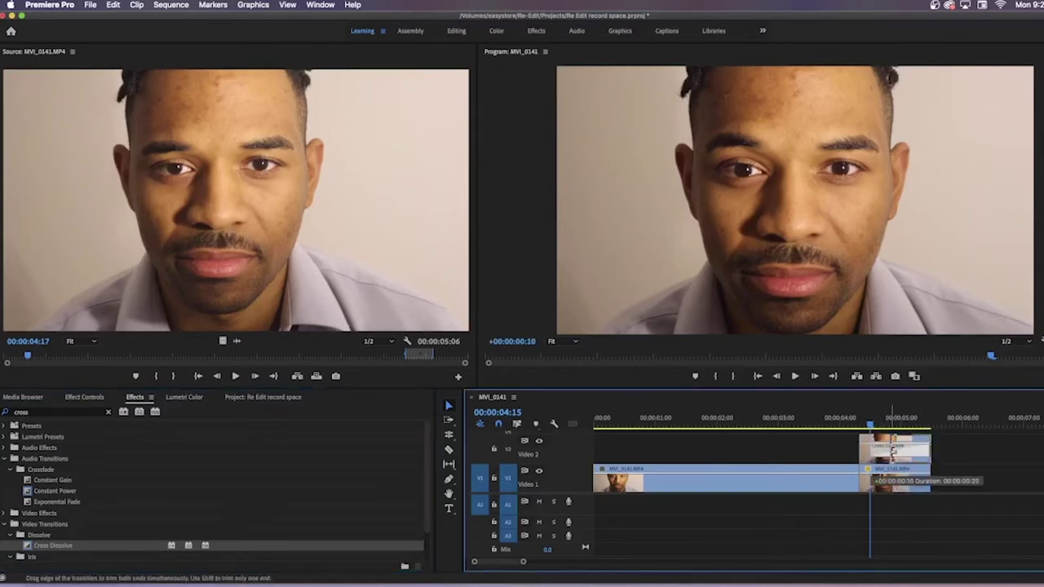
{"action": "left_click", "coordinate": [857, 424]}
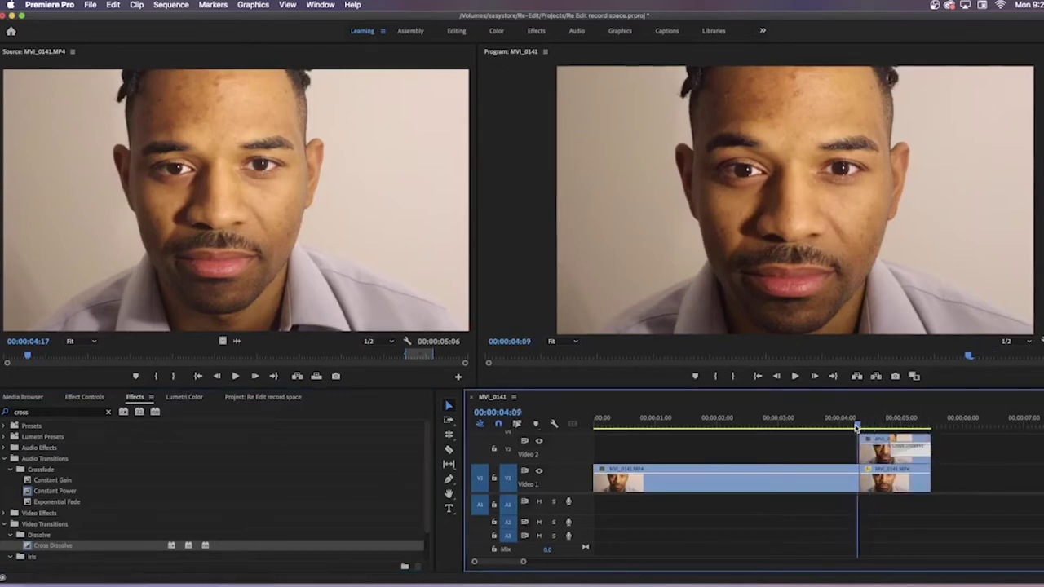
{"action": "left_click_drag", "start_coordinate": [857, 424], "coordinate": [828, 425]}
{"action": "key", "text": "space"}
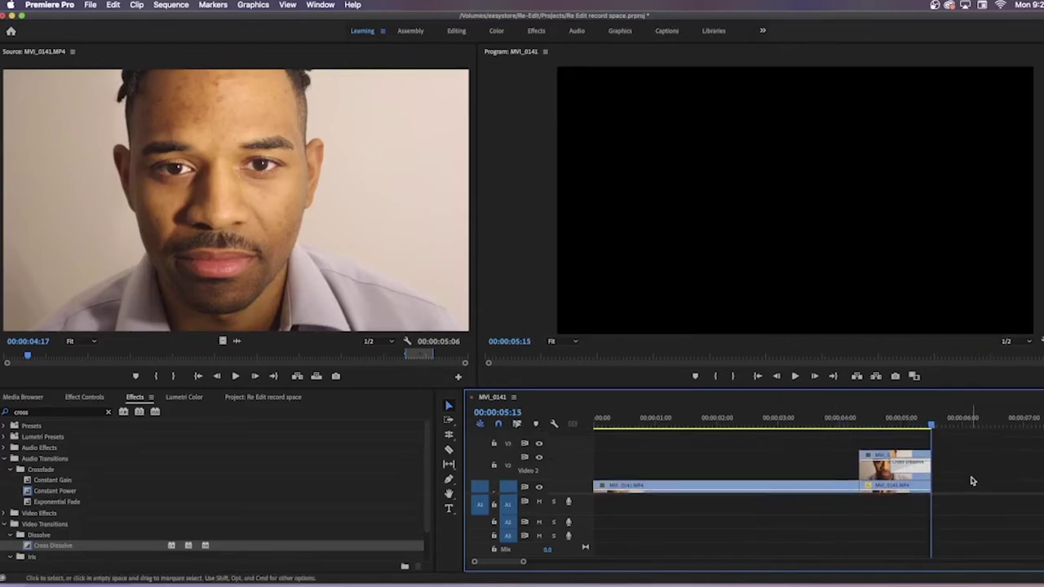
Expand the Video 1 track height and play the whole sequence from its beginning.
{"action": "left_click_drag", "start_coordinate": [584, 492], "coordinate": [584, 515]}
{"action": "left_click_drag", "start_coordinate": [827, 425], "coordinate": [594, 425]}
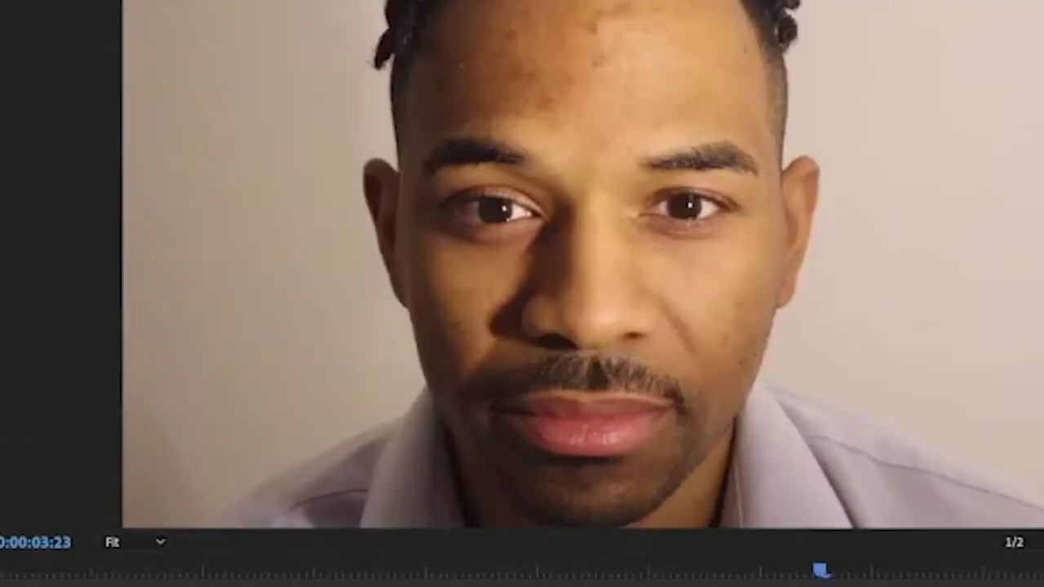
{"action": "key", "text": "space"}
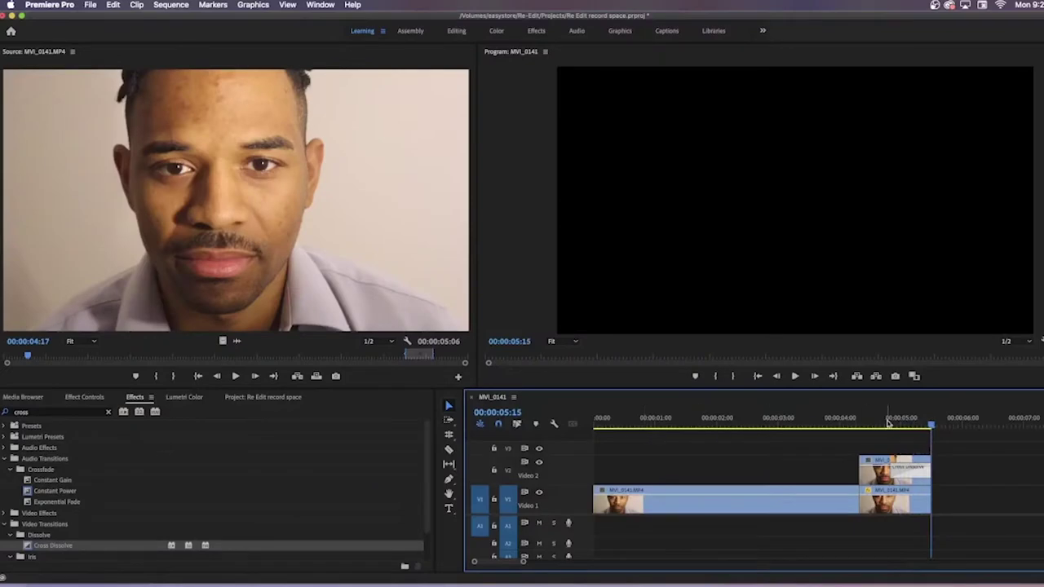
Trim the end of the upper frozen segment shorter, extend the lower frozen segment to 00:00:05:20, and play back the change.
{"action": "left_click_drag", "start_coordinate": [933, 430], "coordinate": [917, 431]}
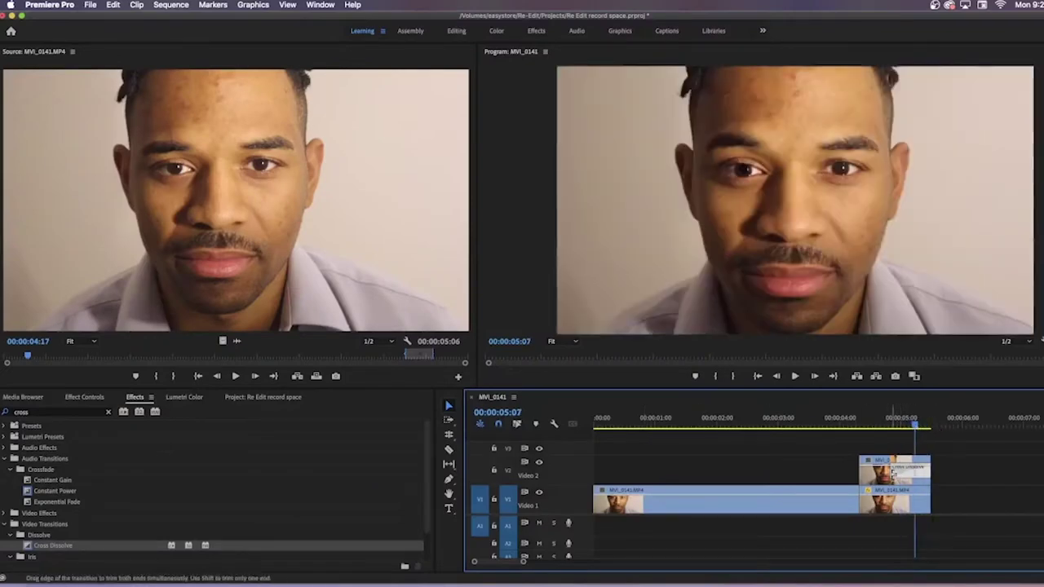
{"action": "mouse_move", "coordinate": [908, 472]}
{"action": "left_mouse_down"}
{"action": "mouse_move", "coordinate": [888, 472]}
{"action": "mouse_move", "coordinate": [908, 469]}
{"action": "left_mouse_up"}
{"action": "left_click", "coordinate": [901, 462]}
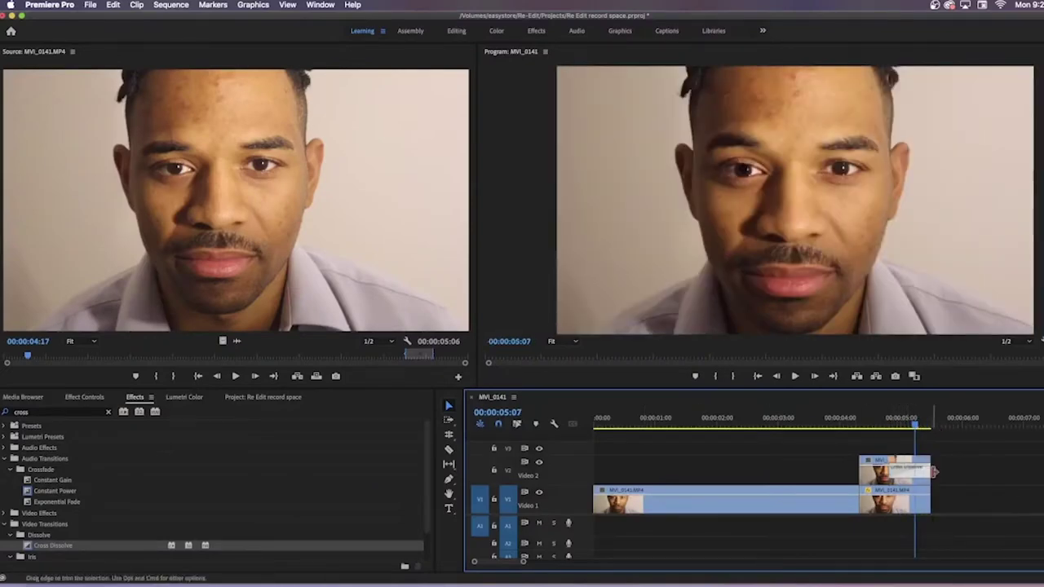
{"action": "left_click", "coordinate": [843, 424]}
{"action": "key", "text": "space"}
{"action": "left_click_drag", "start_coordinate": [922, 486], "coordinate": [939, 489]}
{"action": "left_click", "coordinate": [862, 425]}
{"action": "key", "text": "space"}
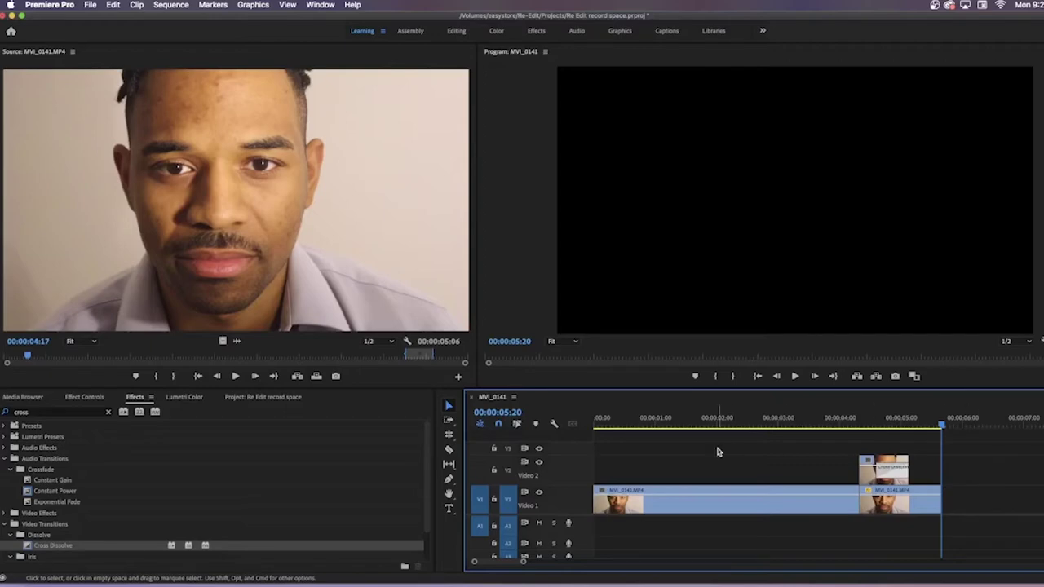
Nest all clips on the Video 1 and Video 2 tracks into one sequence and play it from the start.
{"action": "left_click_drag", "start_coordinate": [741, 439], "coordinate": [936, 509]}
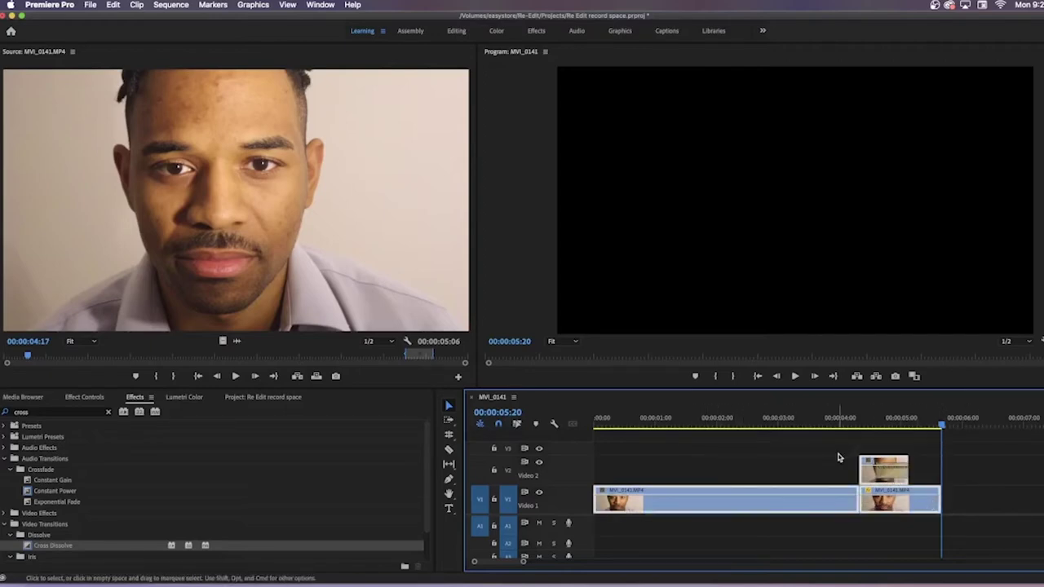
{"action": "right_click", "coordinate": [862, 477]}
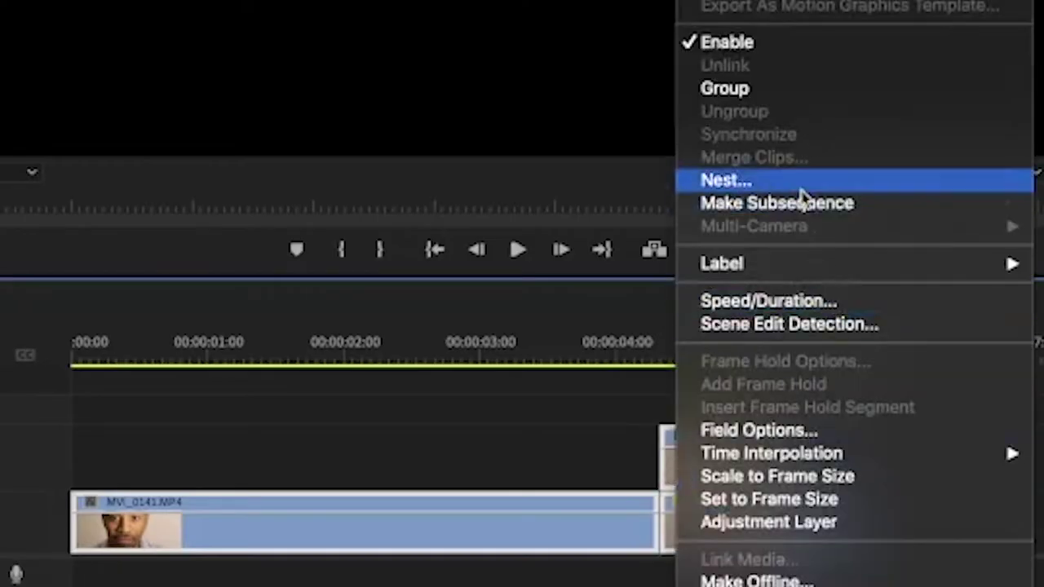
{"action": "left_click", "coordinate": [920, 348]}
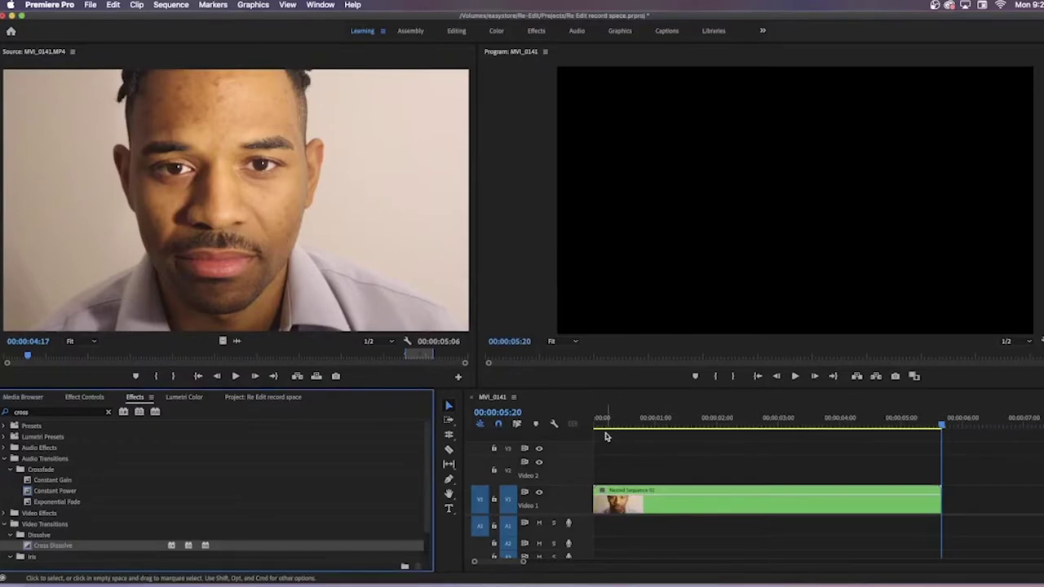
{"action": "left_click", "coordinate": [600, 425]}
{"action": "key", "text": "space"}
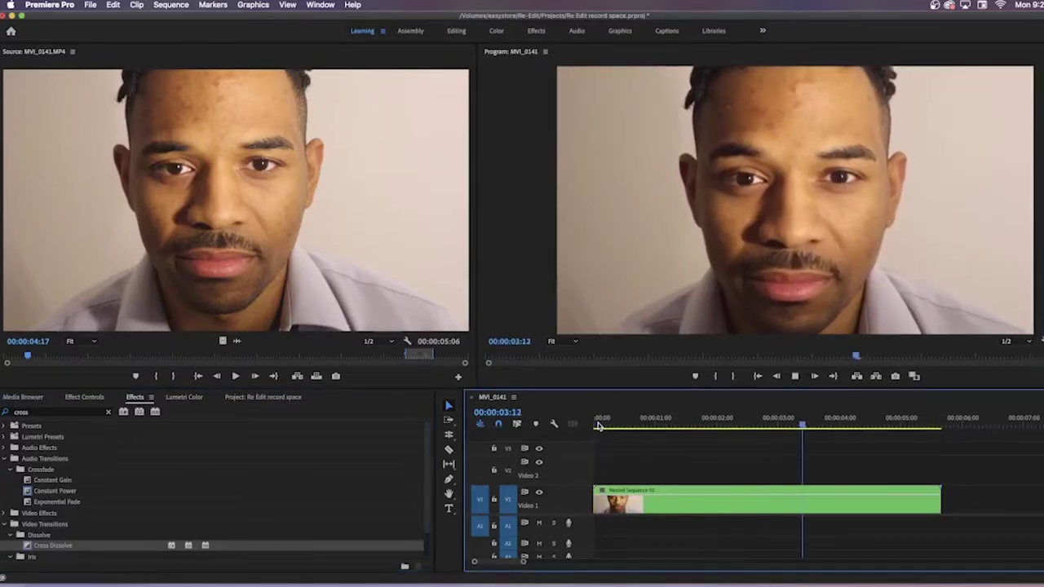
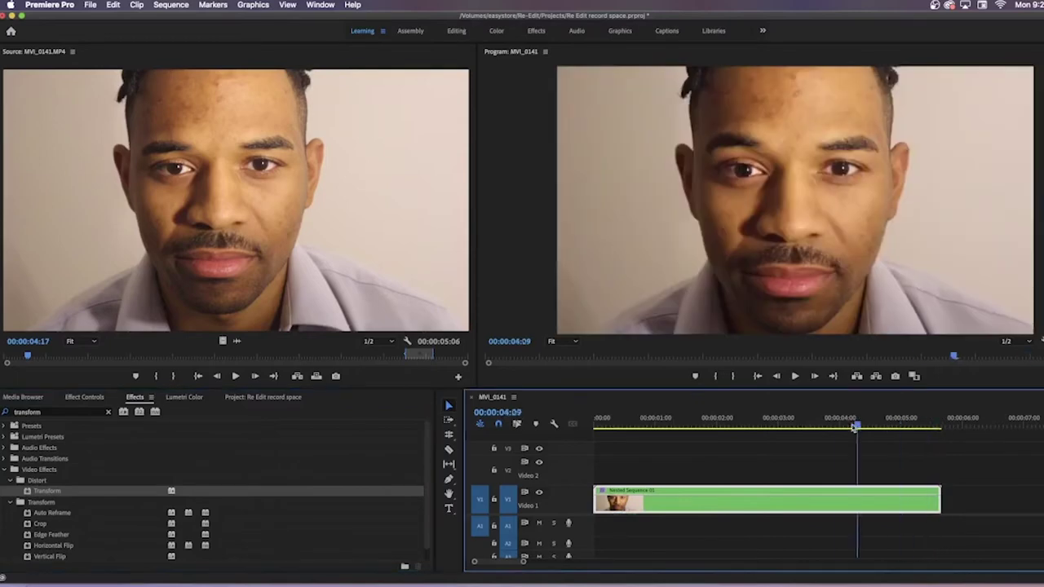
Open the nested sequence's effect settings and select the Transform effect's Anchor Point for on-image adjustment.
{"action": "left_click", "coordinate": [96, 398]}
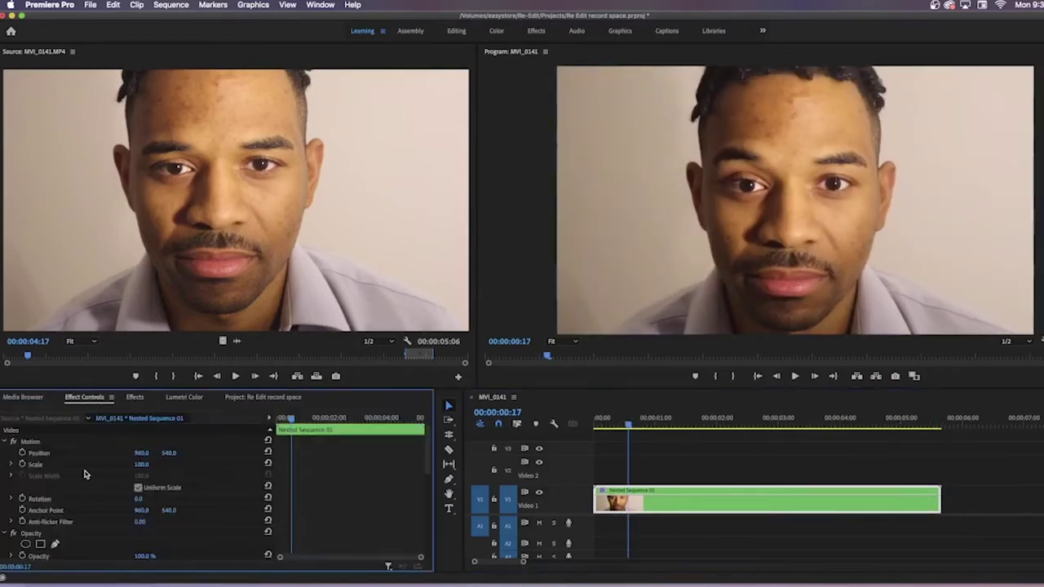
{"action": "scroll", "coordinate": [84, 474], "scroll_direction": "down", "scroll_amount": 6}
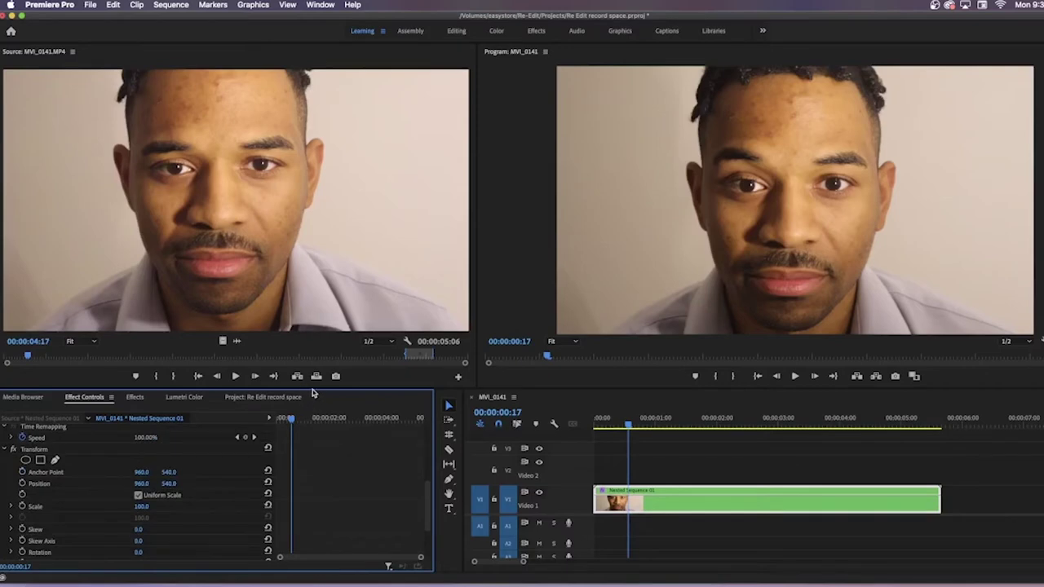
{"action": "left_click_drag", "start_coordinate": [314, 385], "coordinate": [315, 381]}
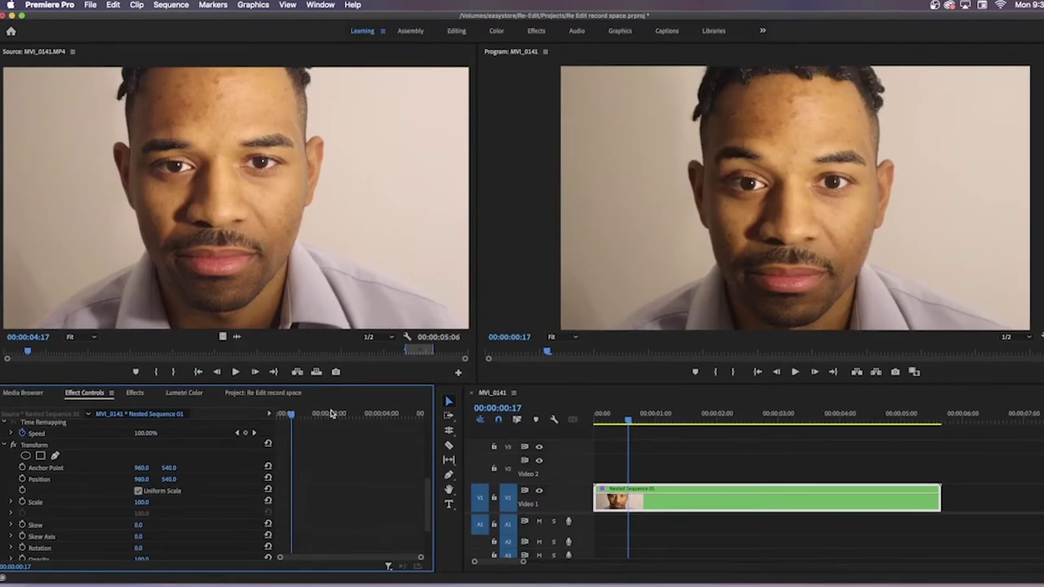
{"action": "left_click", "coordinate": [69, 469]}
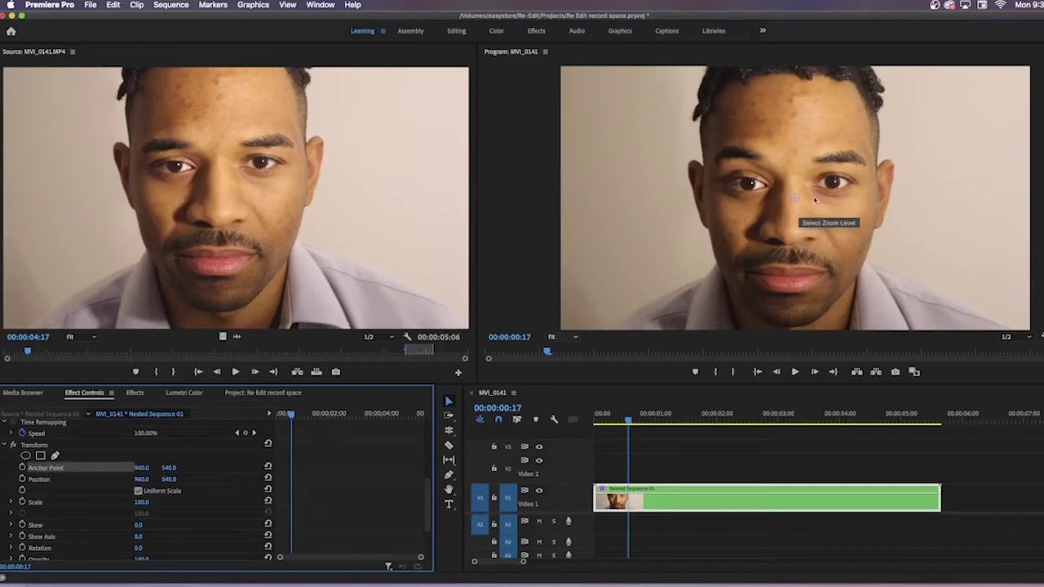
Enlarge the Transform scale to 320 to align anchor point and position on the pupil at 773.4, 478.5, and restore the scale to 100.
{"action": "left_click_drag", "start_coordinate": [794, 200], "coordinate": [753, 185]}
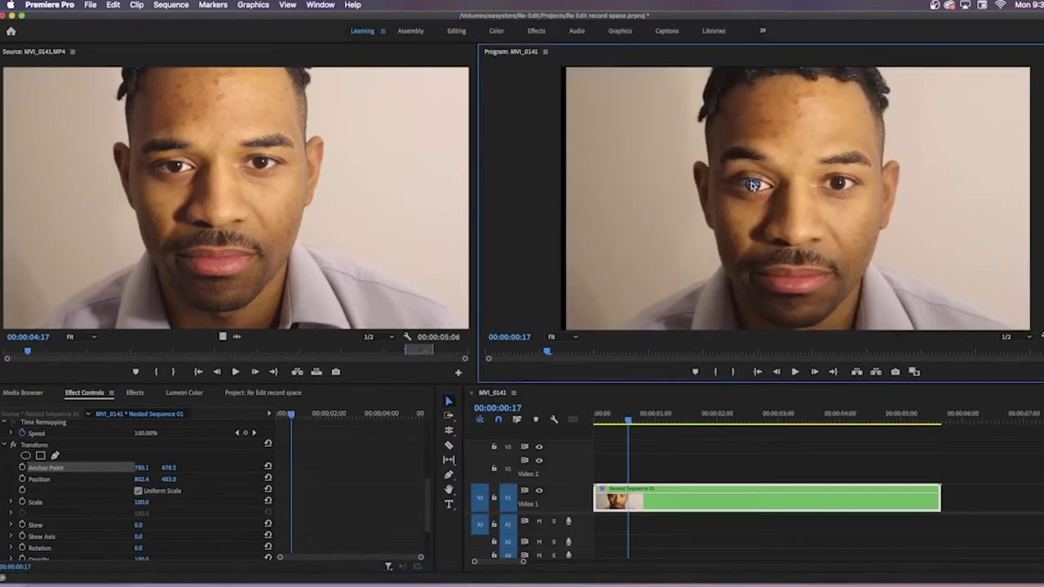
{"action": "left_click_drag", "start_coordinate": [142, 501], "coordinate": [320, 501]}
{"action": "left_click_drag", "start_coordinate": [780, 187], "coordinate": [753, 188]}
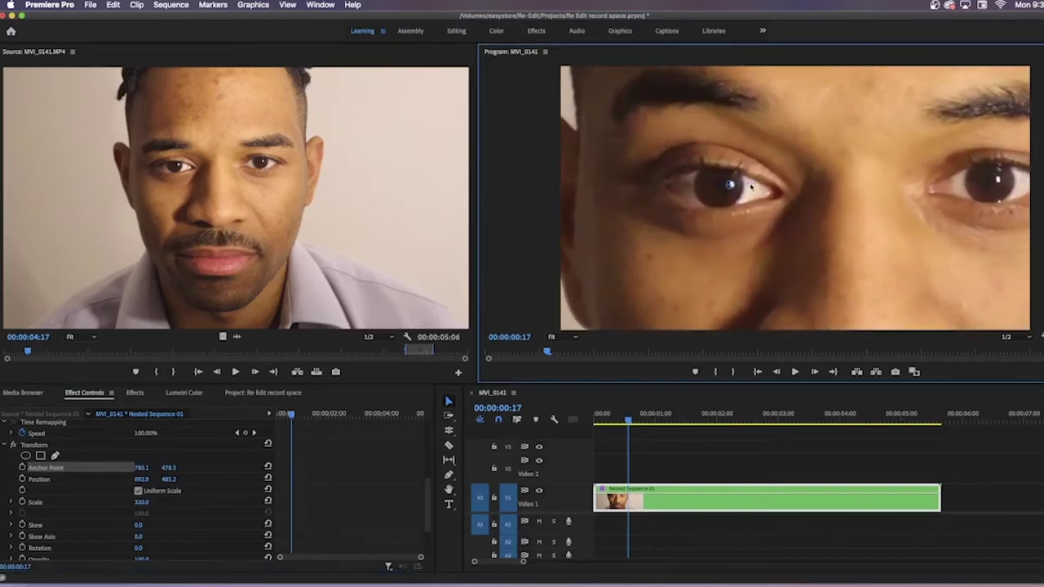
{"action": "mouse_move", "coordinate": [752, 185]}
{"action": "left_mouse_down"}
{"action": "mouse_move", "coordinate": [734, 186]}
{"action": "mouse_move", "coordinate": [751, 186]}
{"action": "left_mouse_up"}
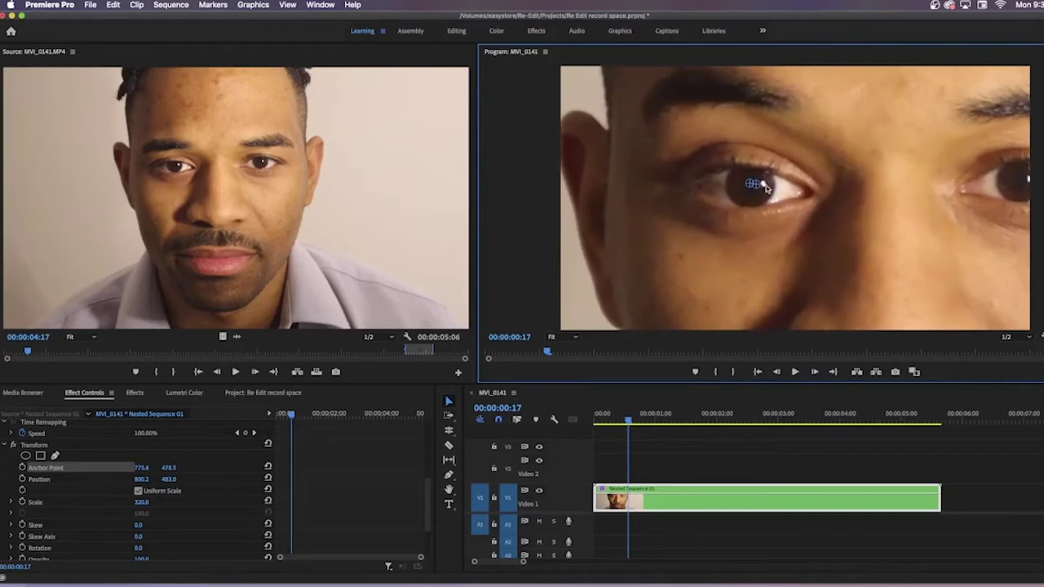
{"action": "left_click_drag", "start_coordinate": [760, 190], "coordinate": [750, 185]}
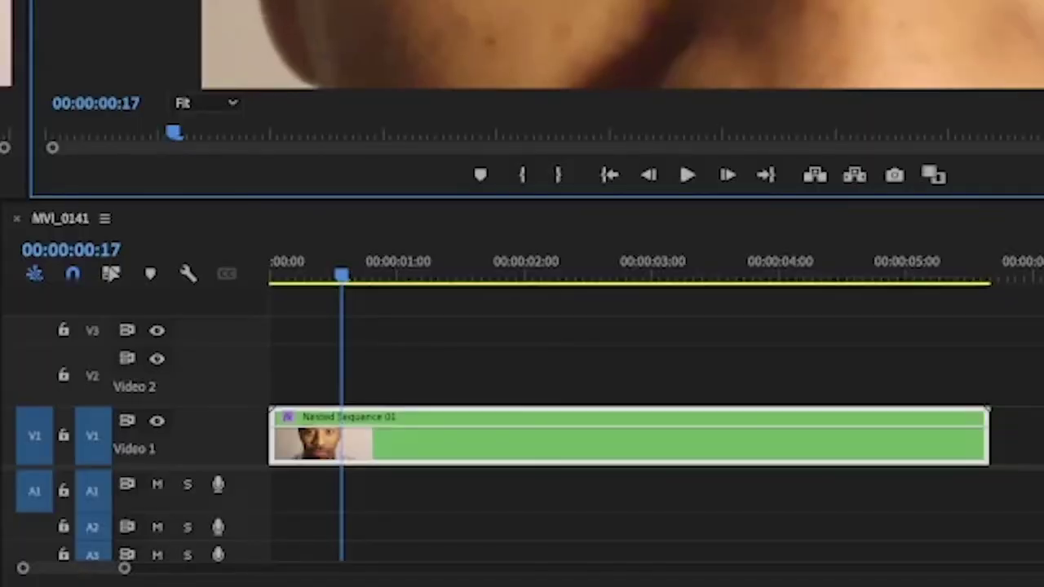
{"action": "left_click_drag", "start_coordinate": [152, 502], "coordinate": [151, 503]}
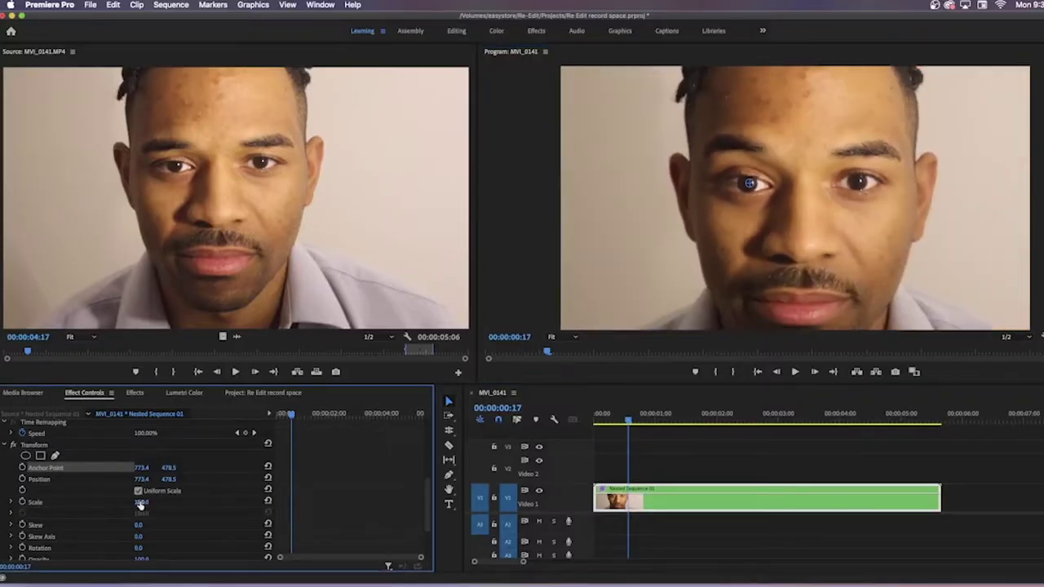
{"action": "key", "text": "Return"}
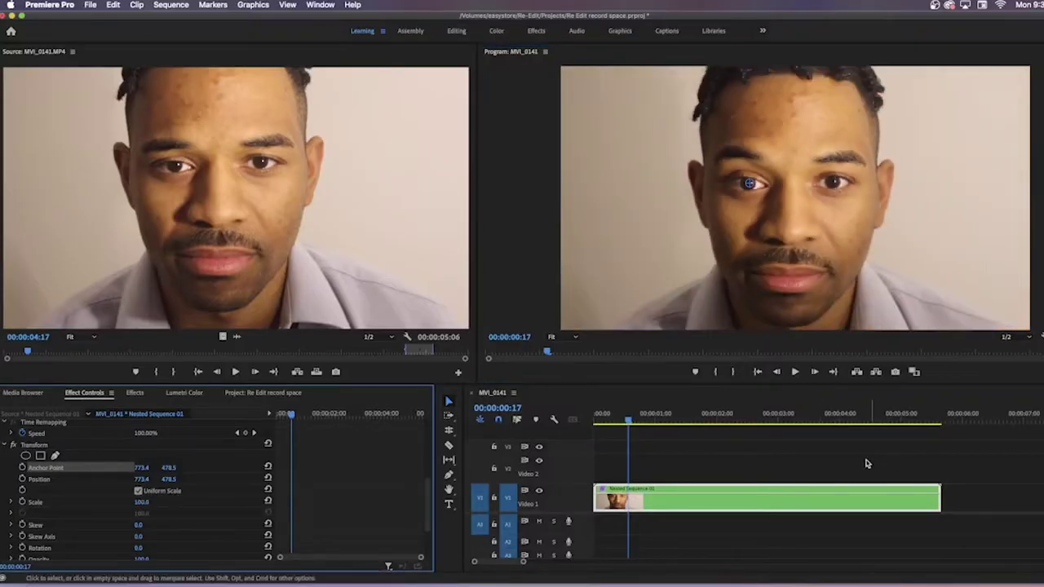
At 00:00:04:19, enlarge the Transform scale to 225 and align the anchor point and position on the pupil at 748.8, 422.6.
{"action": "scroll", "coordinate": [205, 491], "scroll_direction": "down", "scroll_amount": 2}
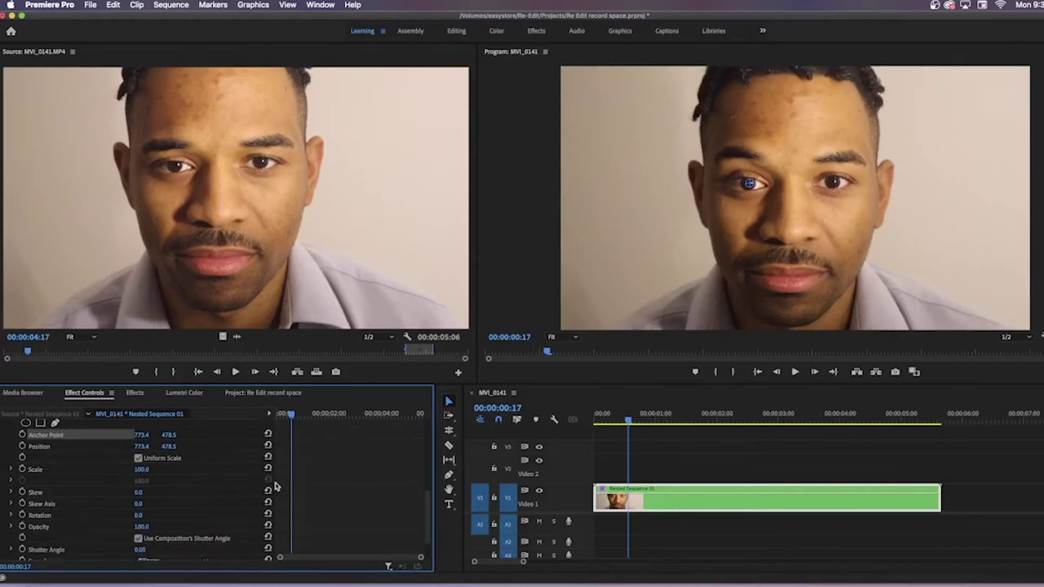
{"action": "left_click_drag", "start_coordinate": [627, 420], "coordinate": [901, 417]}
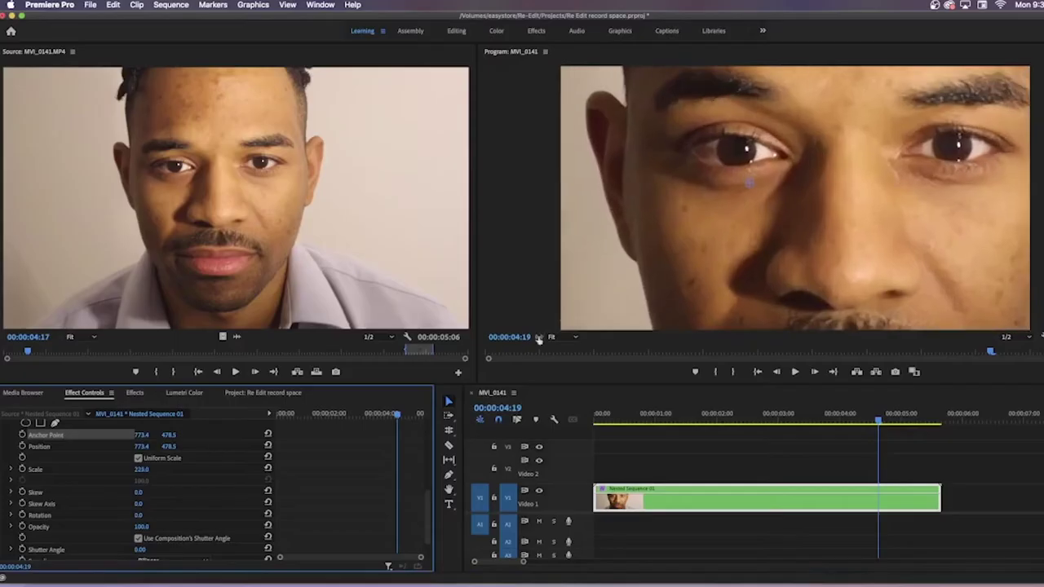
{"action": "left_click_drag", "start_coordinate": [750, 184], "coordinate": [748, 170]}
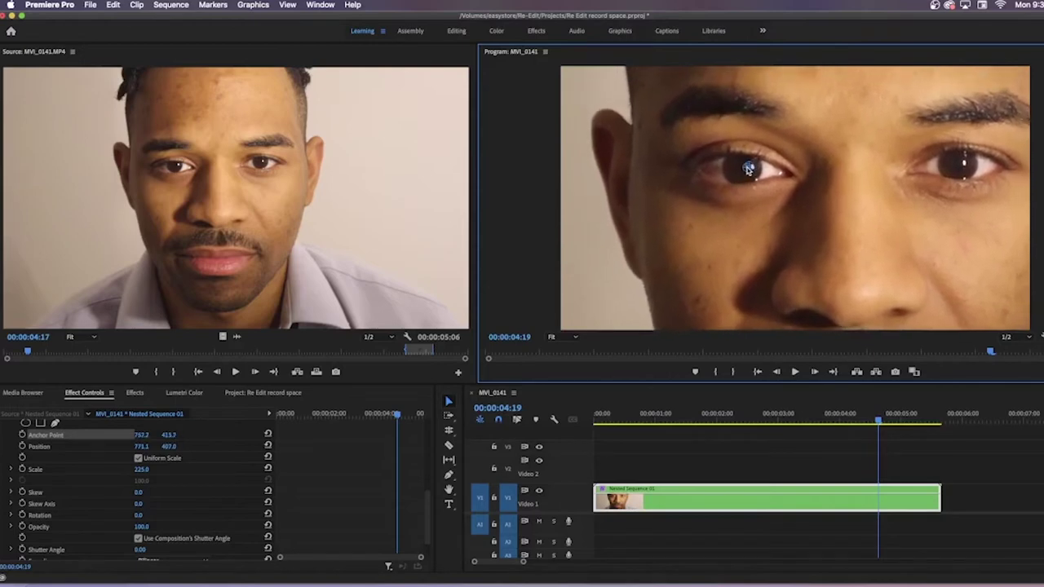
{"action": "left_click_drag", "start_coordinate": [749, 168], "coordinate": [743, 171]}
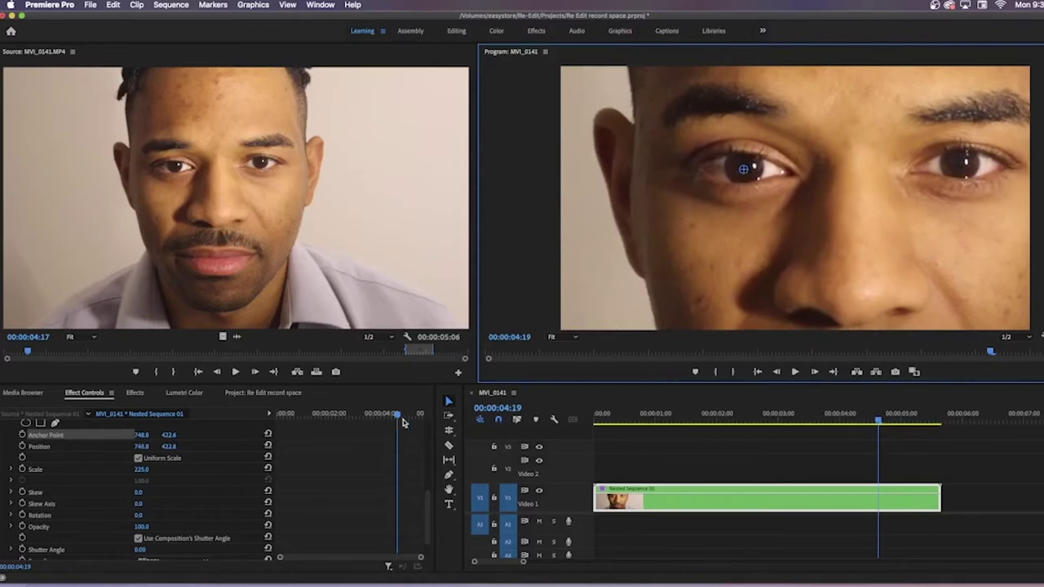
Set the nested sequence's Transform scale to 100.
{"action": "left_click", "coordinate": [141, 470]}
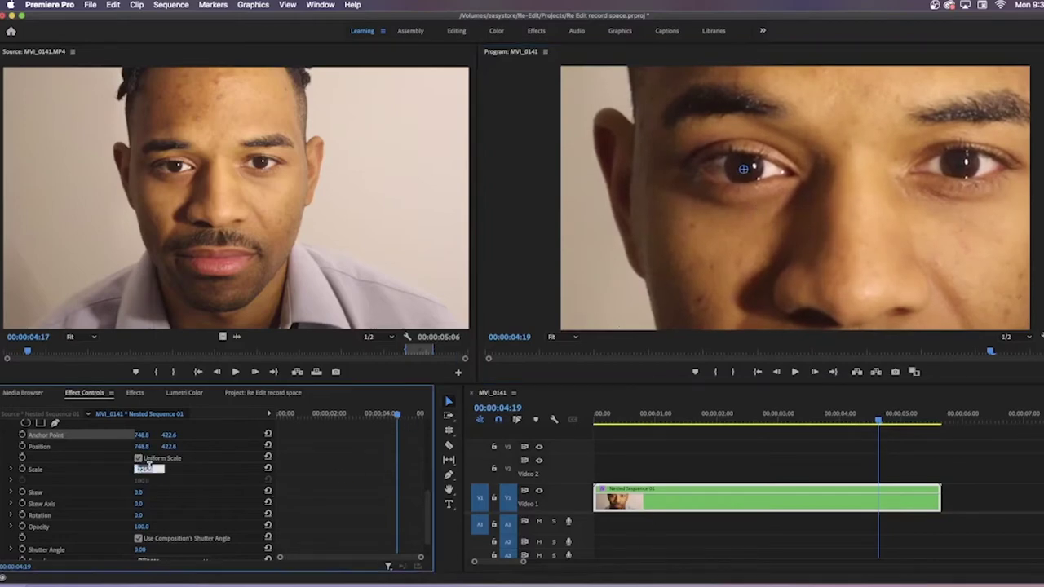
{"action": "type", "text": "100"}
{"action": "key", "text": "Return"}
Examine the footage frame by frame around 00:00:04:10 to find where the freeze begins.
{"action": "mouse_move", "coordinate": [877, 423]}
{"action": "left_mouse_down"}
{"action": "mouse_move", "coordinate": [820, 422]}
{"action": "mouse_move", "coordinate": [868, 422]}
{"action": "left_mouse_up"}
{"action": "key", "text": "Left"}
{"action": "key", "text": "Left"}
{"action": "key", "text": "Left"}
{"action": "key", "text": "Left"}
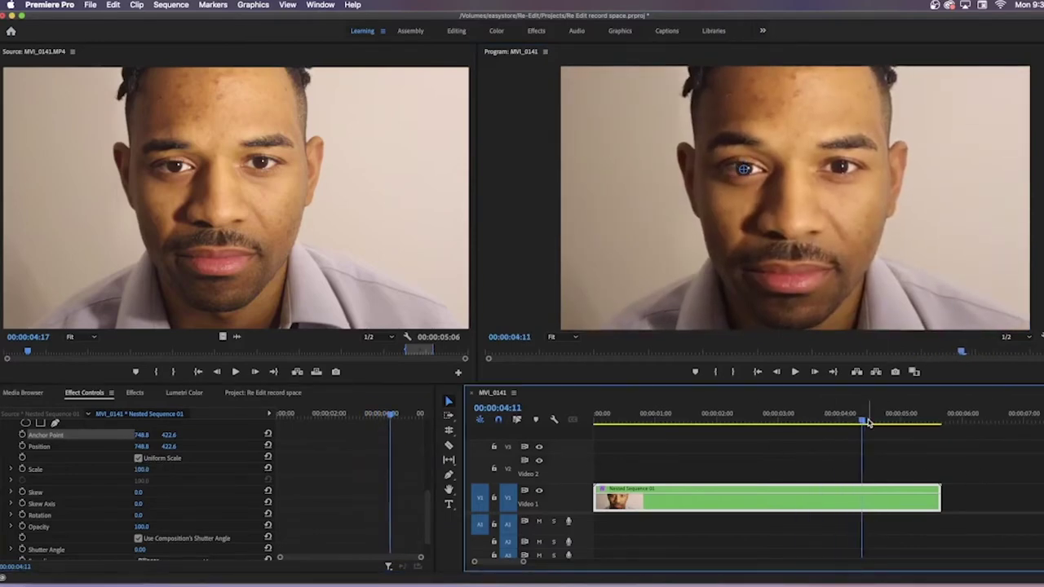
{"action": "key", "text": "Right"}
{"action": "key", "text": "Right"}
{"action": "key", "text": "Right"}
{"action": "key", "text": "Left"}
{"action": "key", "text": "Left"}
{"action": "key", "text": "Left"}
{"action": "key", "text": "Left"}
{"action": "key", "text": "Left"}
{"action": "key", "text": "Left"}
{"action": "key", "text": "Left"}
{"action": "key", "text": "Left"}
{"action": "key", "text": "Left"}
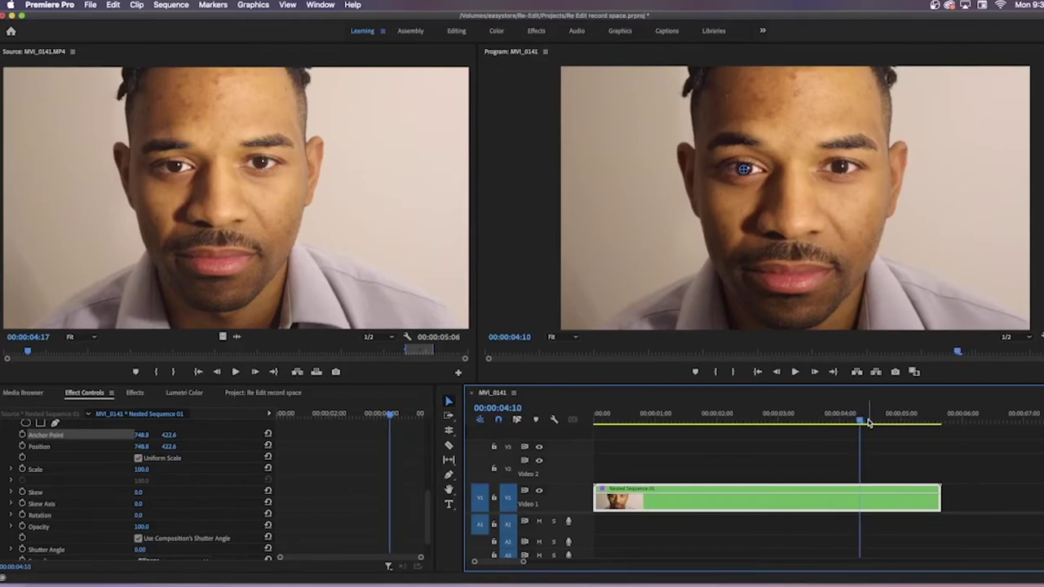
{"action": "key", "text": "Right"}
{"action": "key", "text": "Right"}
{"action": "key", "text": "Right"}
{"action": "key", "text": "Right"}
{"action": "key", "text": "Right"}
{"action": "key", "text": "Right"}
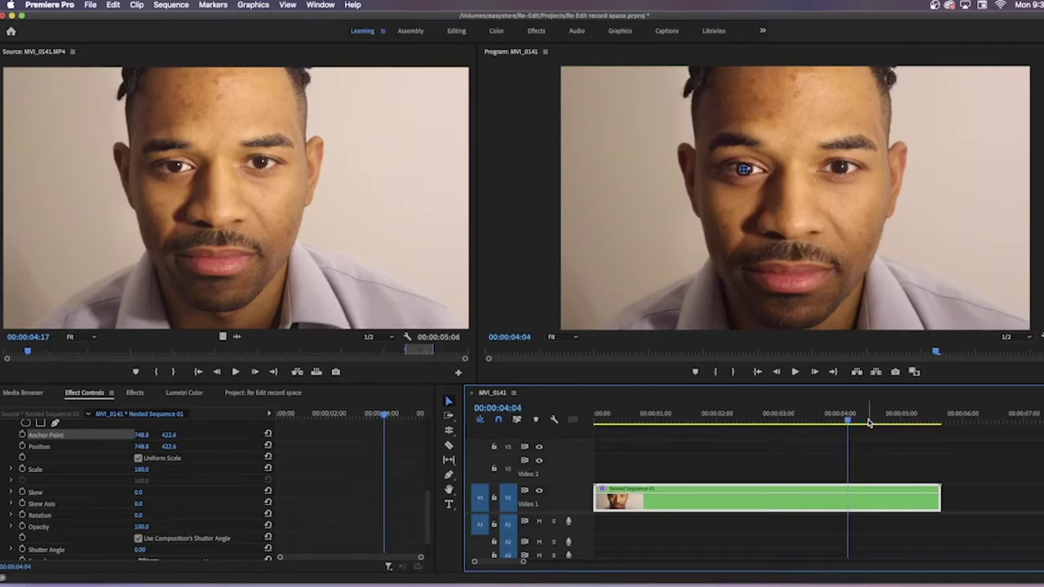
{"action": "key", "text": "Right"}
{"action": "key", "text": "Right"}
{"action": "key", "text": "Right"}
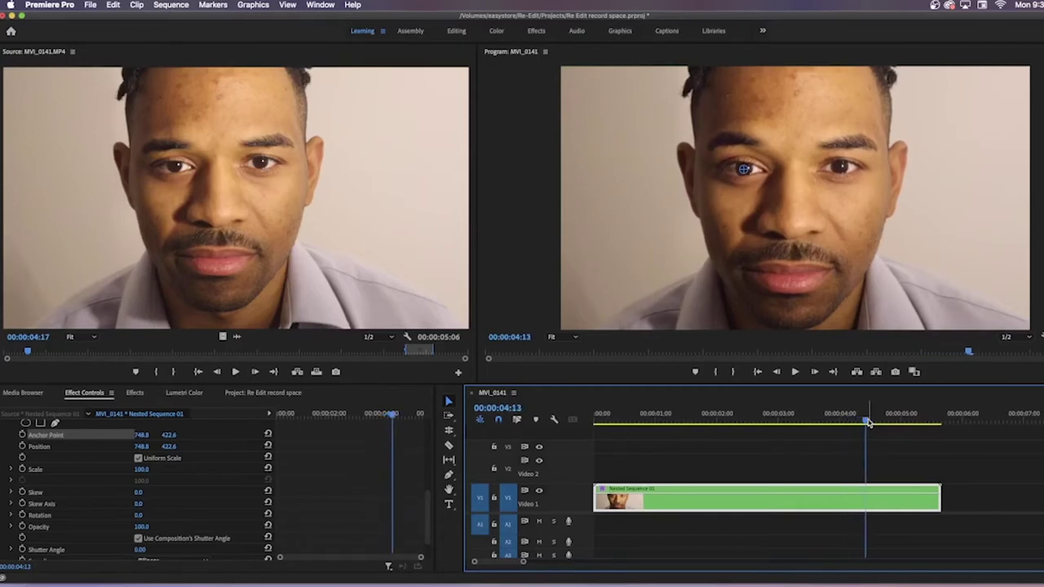
Place the playhead at 00:00:04:08 and start keyframing the Transform scale at 100.
{"action": "key", "text": "Left"}
{"action": "key", "text": "Left"}
{"action": "key", "text": "Left"}
{"action": "key", "text": "Left"}
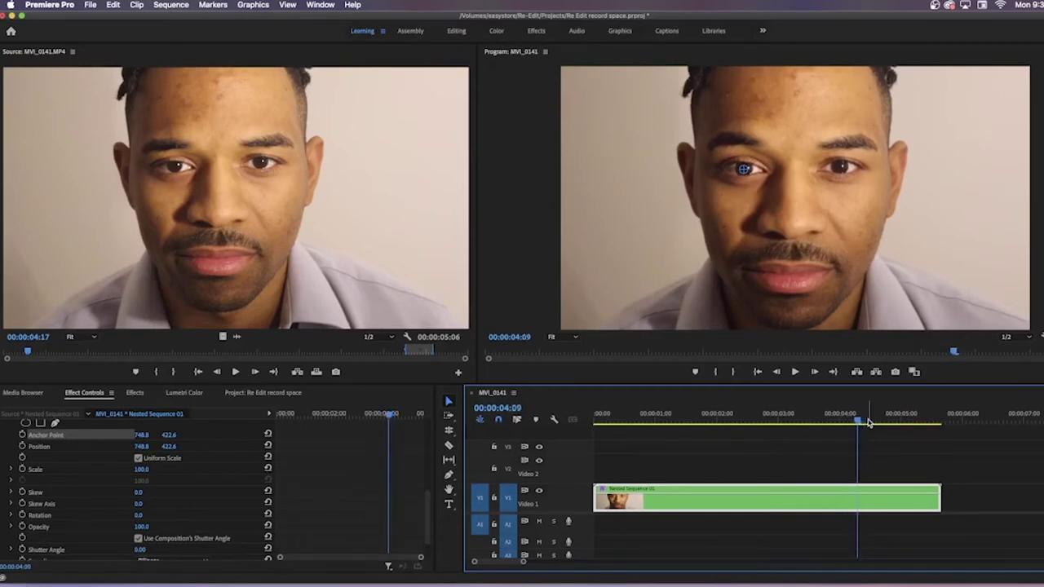
{"action": "key", "text": "Left"}
{"action": "key", "text": "Left"}
{"action": "key", "text": "Right"}
{"action": "key", "text": "Right"}
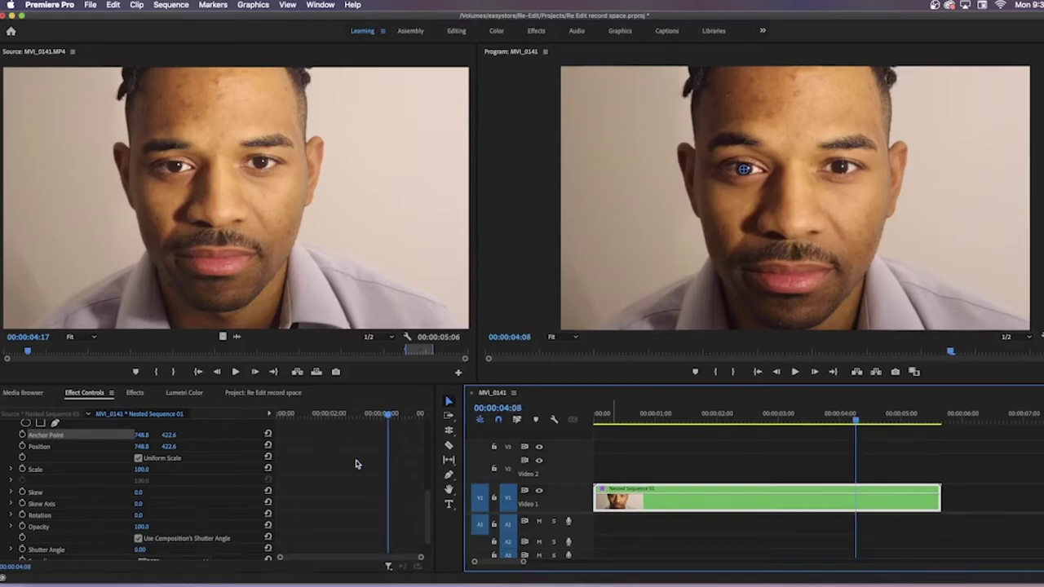
{"action": "left_click", "coordinate": [22, 470]}
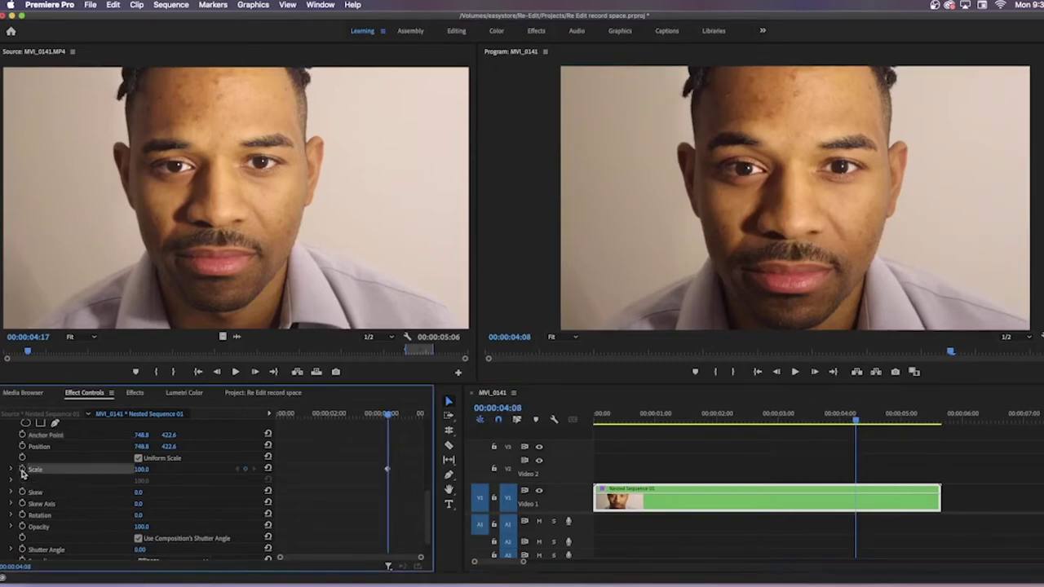
At 00:00:05:19, enlarge the Transform scale to 305 as a second Scale keyframe.
{"action": "left_click_drag", "start_coordinate": [391, 417], "coordinate": [427, 418]}
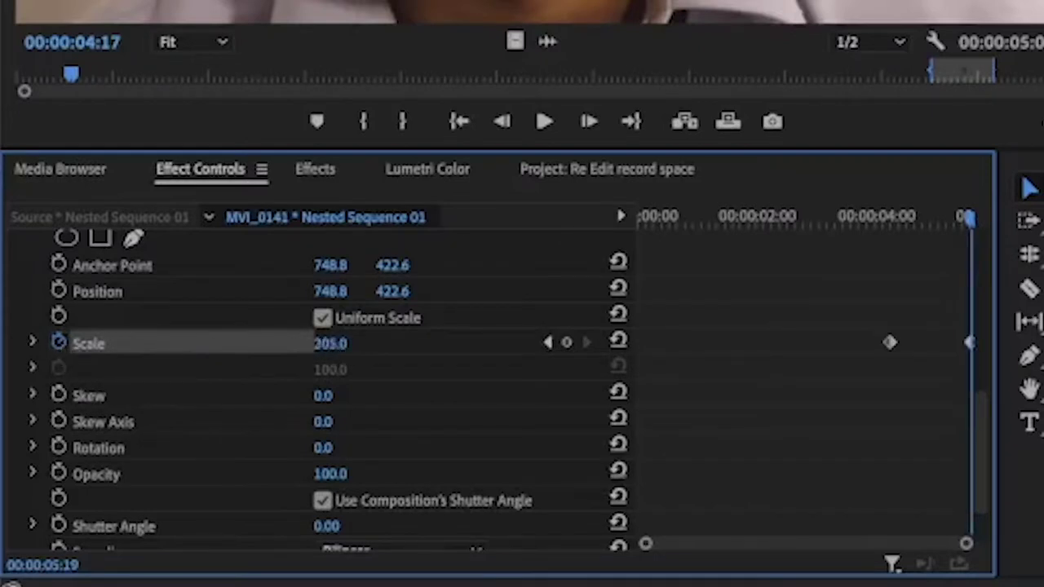
{"action": "left_click_drag", "start_coordinate": [343, 344], "coordinate": [465, 356]}
Keyframe the Transform rotation from 0 at 00:00:04:08 to one full turn (1x0.0°) at 00:00:05:19.
{"action": "key", "text": "Left"}
{"action": "key", "text": "Left"}
{"action": "key", "text": "Left"}
{"action": "key", "text": "Left"}
{"action": "key", "text": "Left"}
{"action": "key", "text": "Left"}
{"action": "key", "text": "Left"}
{"action": "key", "text": "Left"}
{"action": "key", "text": "Left"}
{"action": "key", "text": "Left"}
{"action": "key", "text": "Left"}
{"action": "key", "text": "Left"}
{"action": "key", "text": "Left"}
{"action": "key", "text": "Left"}
{"action": "key", "text": "Left"}
{"action": "key", "text": "Left"}
{"action": "key", "text": "Left"}
{"action": "key", "text": "Left"}
{"action": "key", "text": "Left"}
{"action": "key", "text": "Left"}
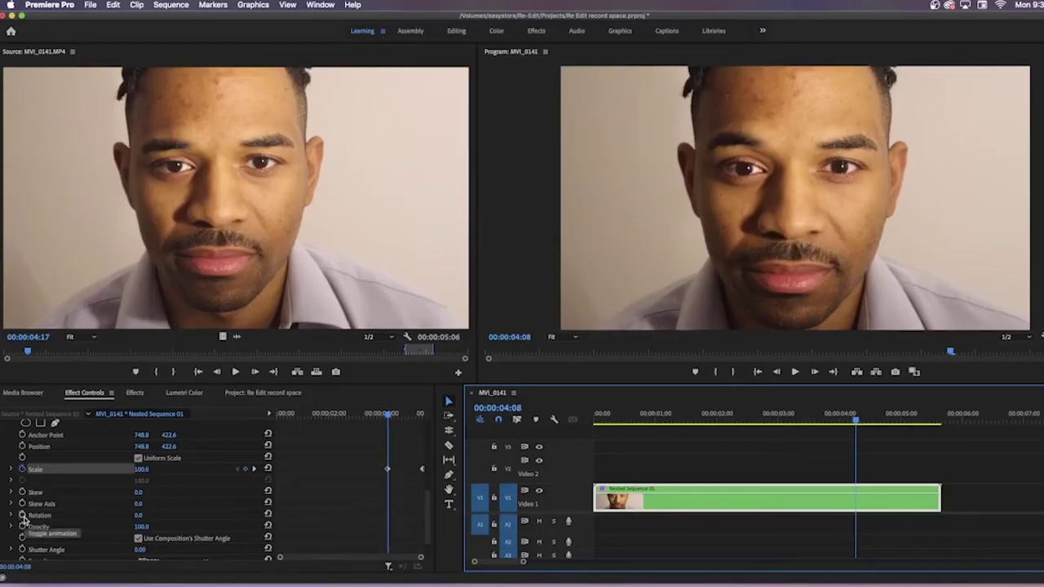
{"action": "left_click", "coordinate": [22, 516]}
{"action": "left_click_drag", "start_coordinate": [397, 419], "coordinate": [440, 417]}
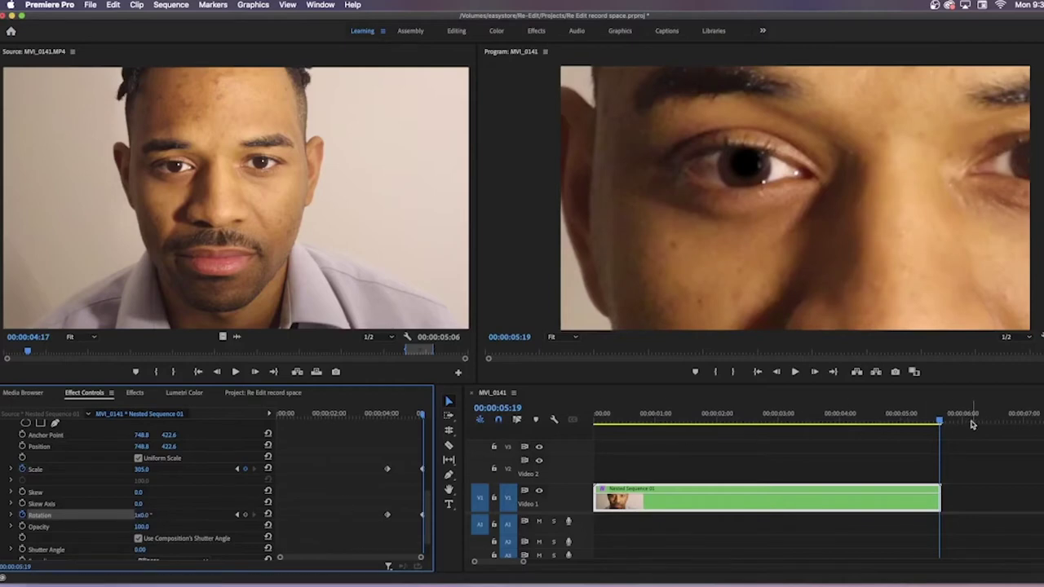
Play back the spinning zoom and move the first Scale and Rotation keyframes earlier.
{"action": "left_click_drag", "start_coordinate": [939, 421], "coordinate": [795, 422]}
{"action": "key", "text": "Home"}
{"action": "key", "text": "space"}
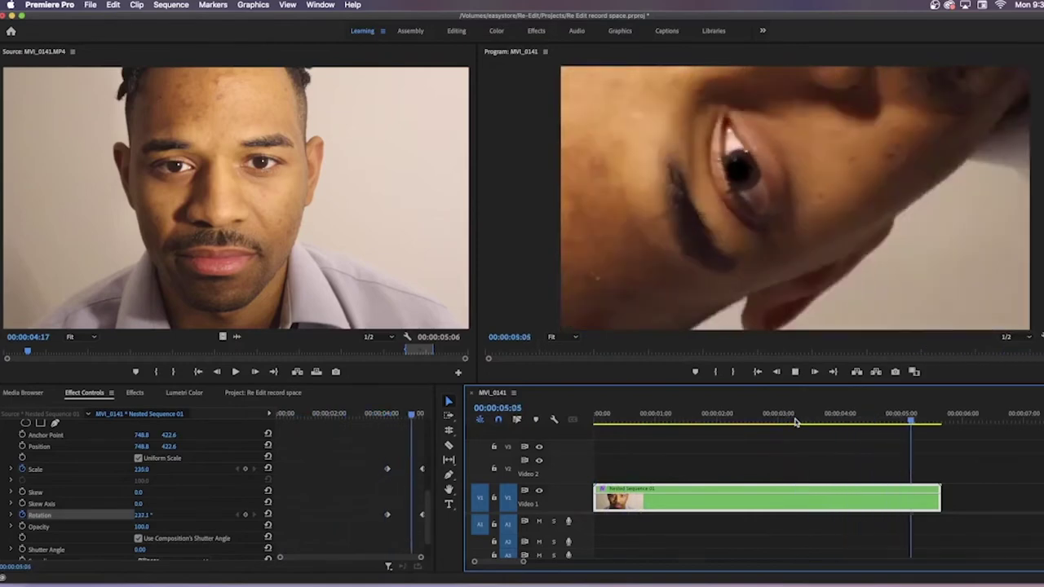
{"action": "left_click_drag", "start_coordinate": [946, 422], "coordinate": [866, 423]}
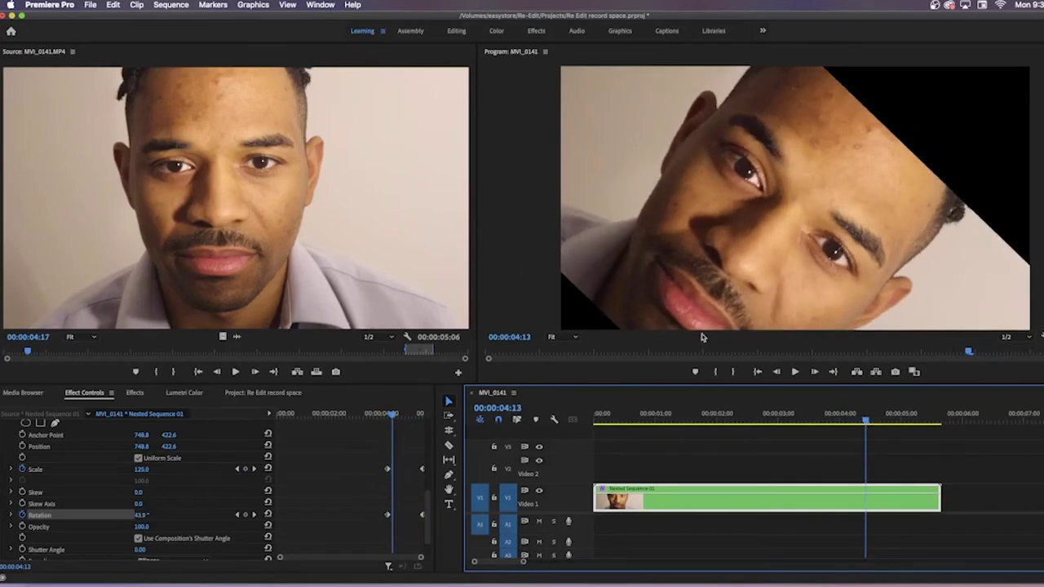
{"action": "mouse_move", "coordinate": [864, 424]}
{"action": "left_mouse_down"}
{"action": "mouse_move", "coordinate": [932, 423]}
{"action": "mouse_move", "coordinate": [856, 422]}
{"action": "mouse_move", "coordinate": [865, 421]}
{"action": "left_mouse_up"}
{"action": "left_click_drag", "start_coordinate": [388, 471], "coordinate": [370, 469]}
{"action": "left_click_drag", "start_coordinate": [389, 519], "coordinate": [369, 515]}
Apply Ease In to the first Scale keyframe and the first Rotation keyframe.
{"action": "right_click", "coordinate": [363, 470]}
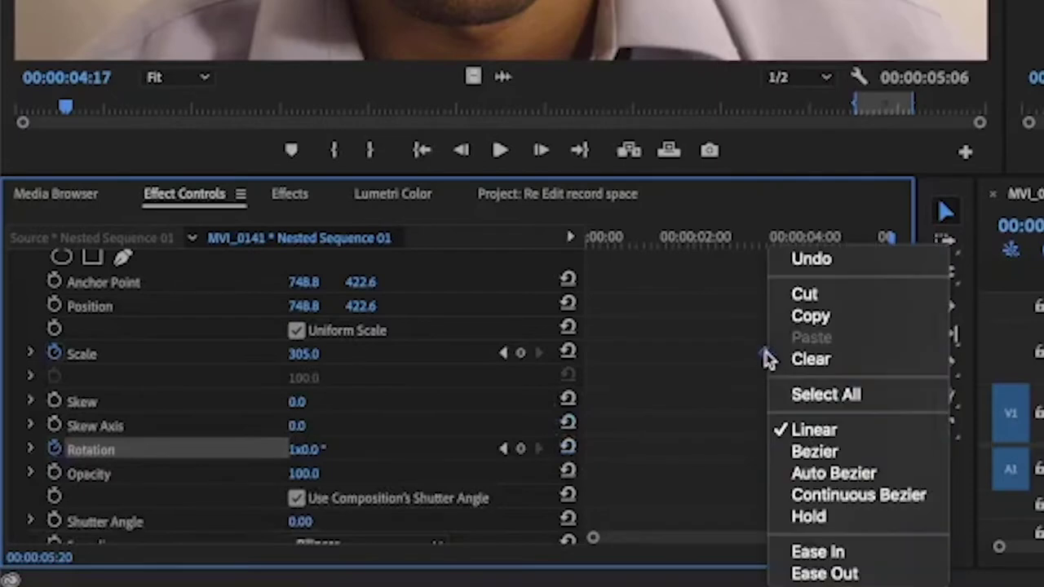
{"action": "left_click", "coordinate": [828, 552]}
{"action": "right_click", "coordinate": [780, 450]}
{"action": "left_click", "coordinate": [840, 553]}
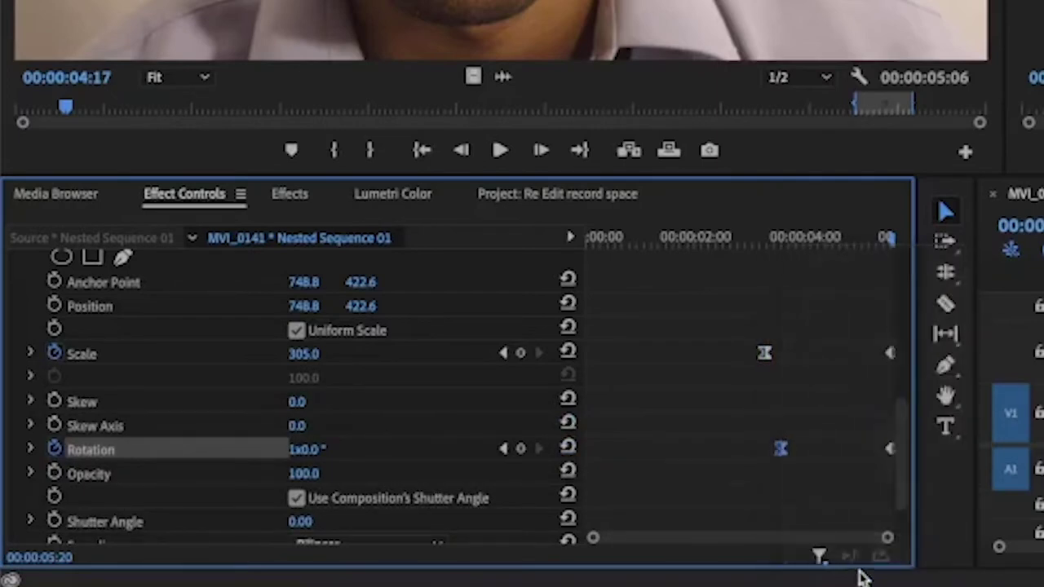
Reshape the Transform scale's velocity curve at its first keyframe and play back the zoom.
{"action": "left_click", "coordinate": [26, 354]}
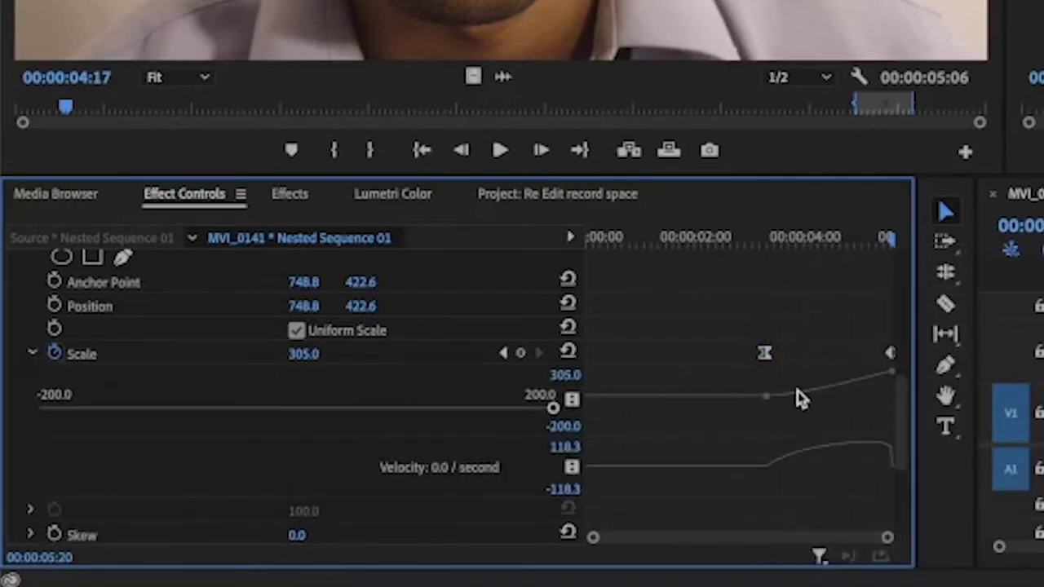
{"action": "left_click_drag", "start_coordinate": [786, 397], "coordinate": [798, 398]}
{"action": "left_click_drag", "start_coordinate": [880, 421], "coordinate": [860, 421]}
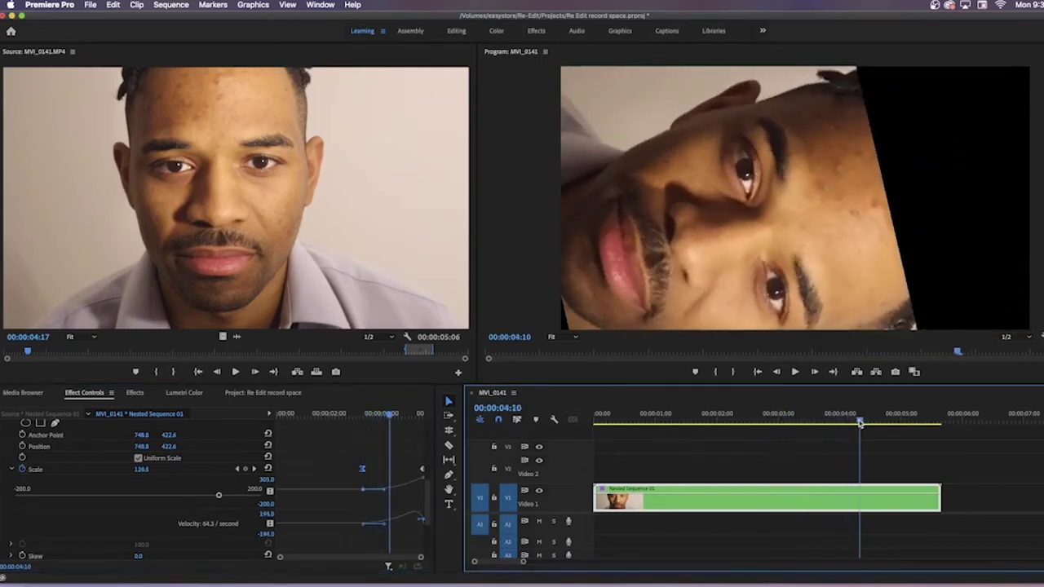
{"action": "mouse_move", "coordinate": [387, 528]}
{"action": "left_mouse_down"}
{"action": "mouse_move", "coordinate": [389, 497]}
{"action": "mouse_move", "coordinate": [381, 521]}
{"action": "left_mouse_up"}
{"action": "left_click", "coordinate": [777, 414]}
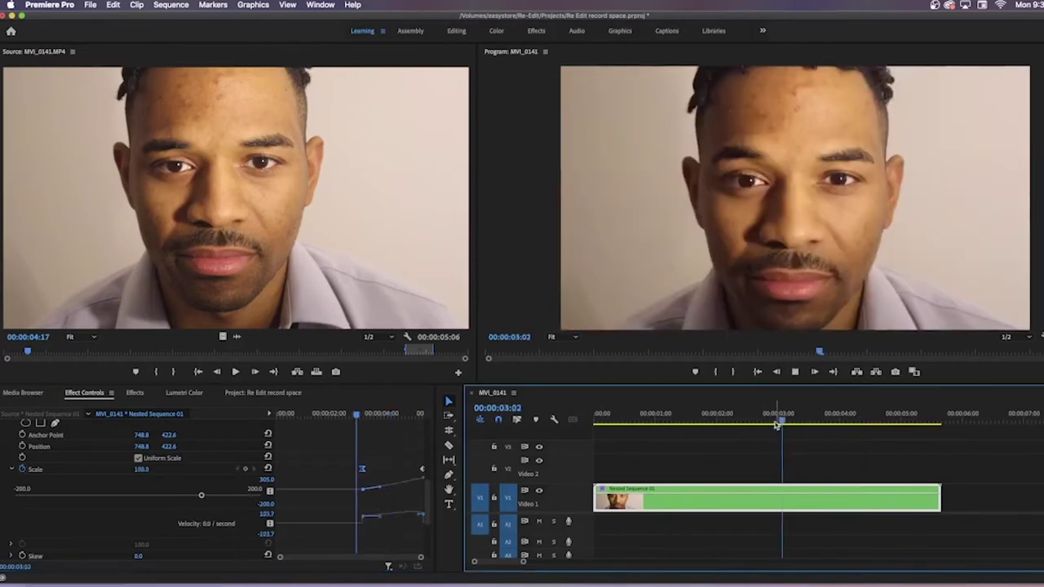
{"action": "key", "text": "space"}
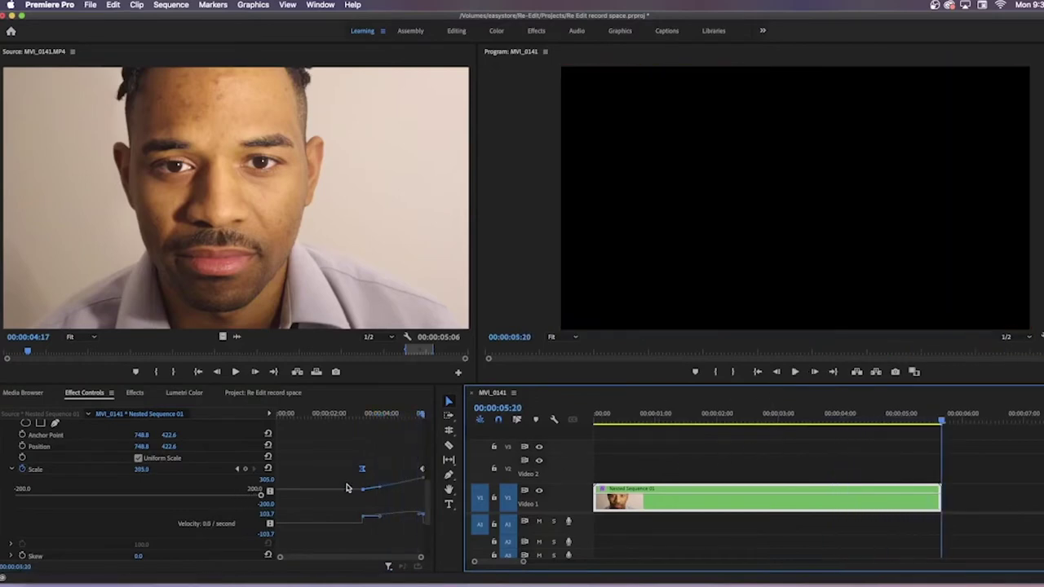
Lengthen the ease handle of the first Rotation keyframe for a more gradual start to the spin, and play back the result.
{"action": "scroll", "coordinate": [425, 499], "scroll_direction": "down", "scroll_amount": 5}
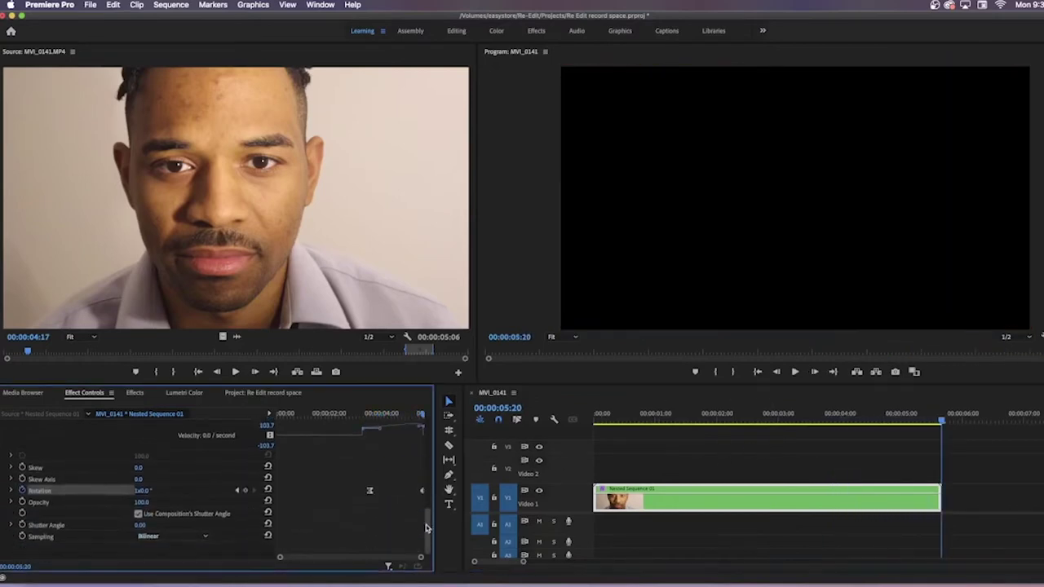
{"action": "left_click", "coordinate": [11, 485]}
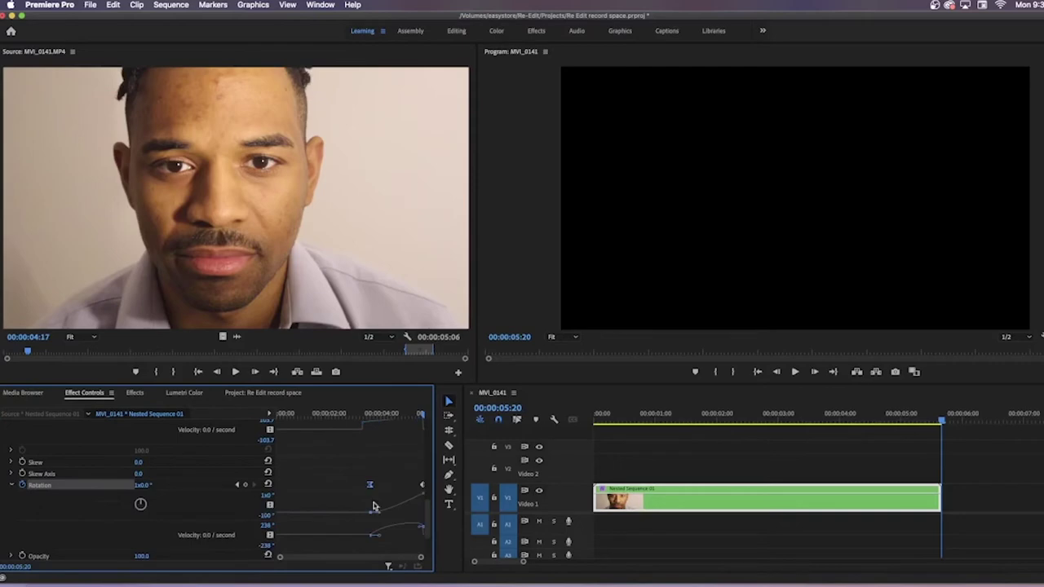
{"action": "left_click_drag", "start_coordinate": [890, 421], "coordinate": [854, 420]}
{"action": "left_click_drag", "start_coordinate": [382, 517], "coordinate": [407, 519]}
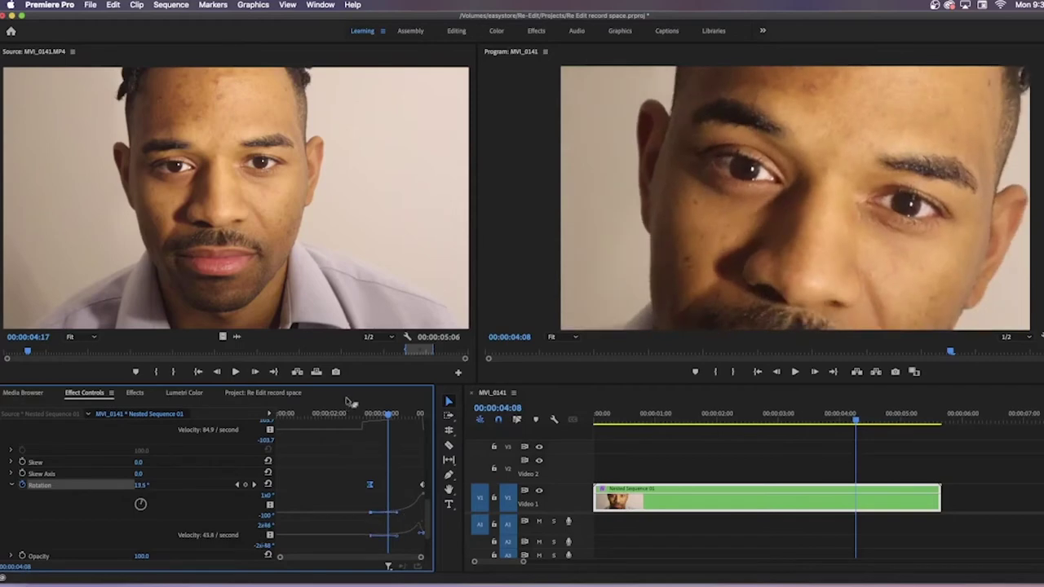
{"action": "left_click", "coordinate": [349, 413]}
{"action": "key", "text": "space"}
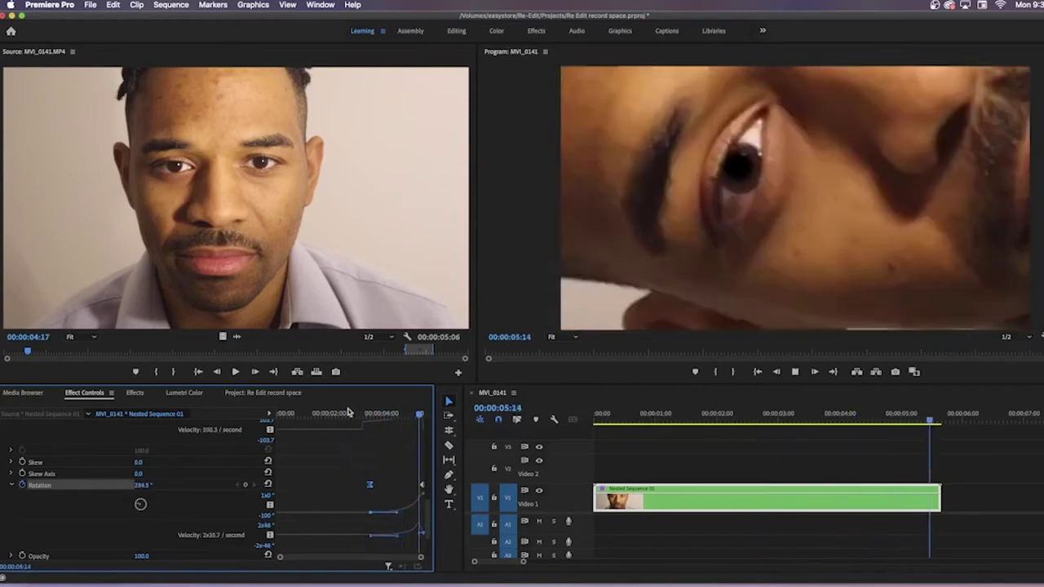
{"action": "left_click_drag", "start_coordinate": [424, 415], "coordinate": [353, 414]}
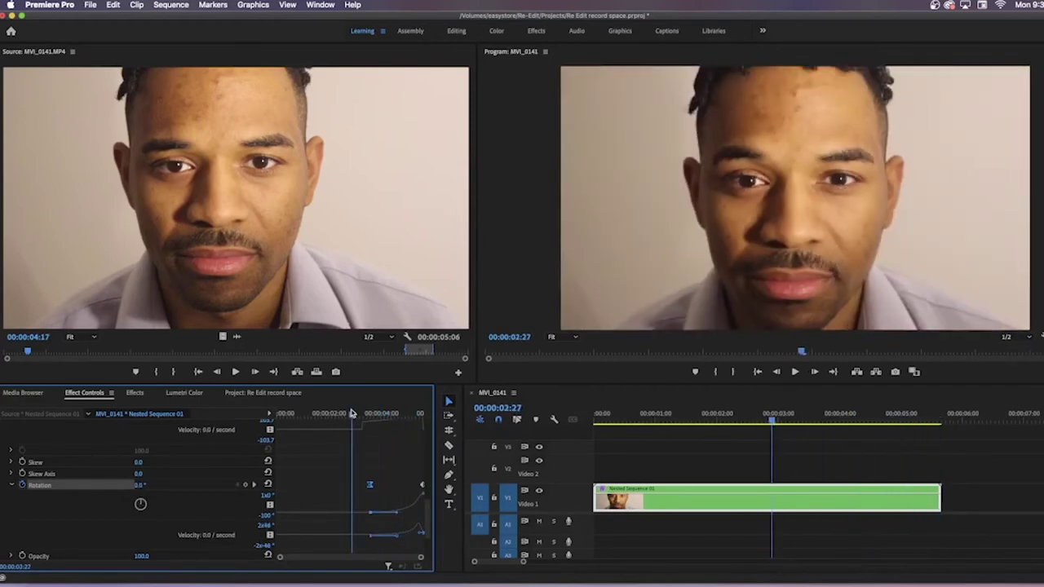
{"action": "key", "text": "space"}
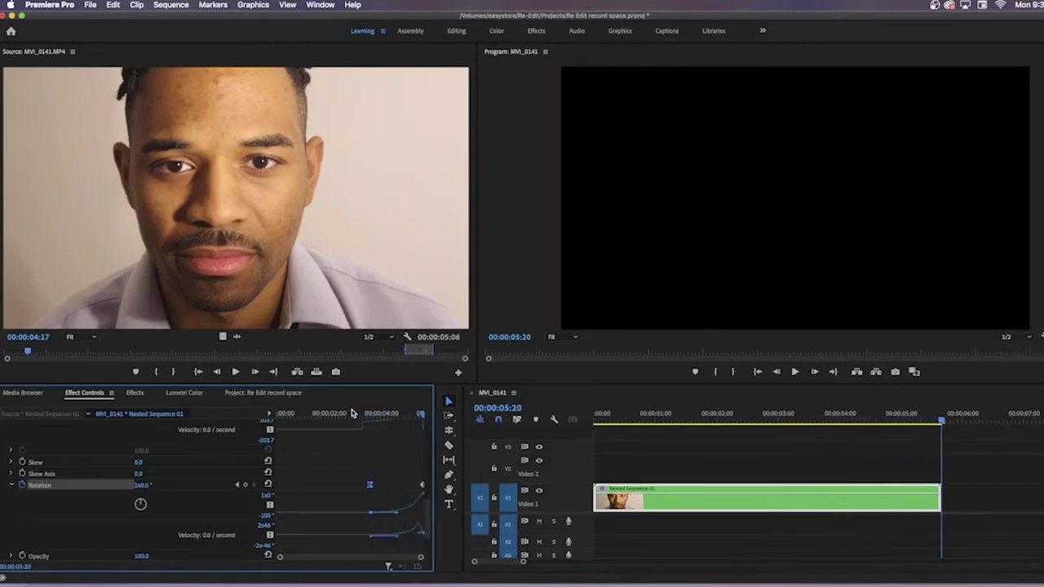
{"action": "left_click", "coordinate": [627, 411]}
{"action": "key", "text": "space"}
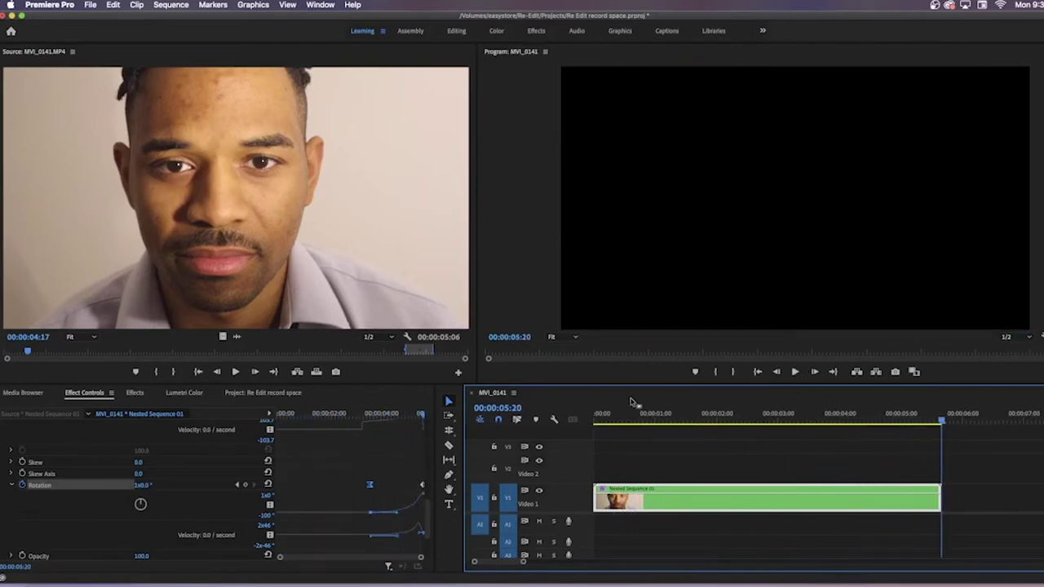
{"action": "key", "text": "XF86AudioRaiseVolume"}
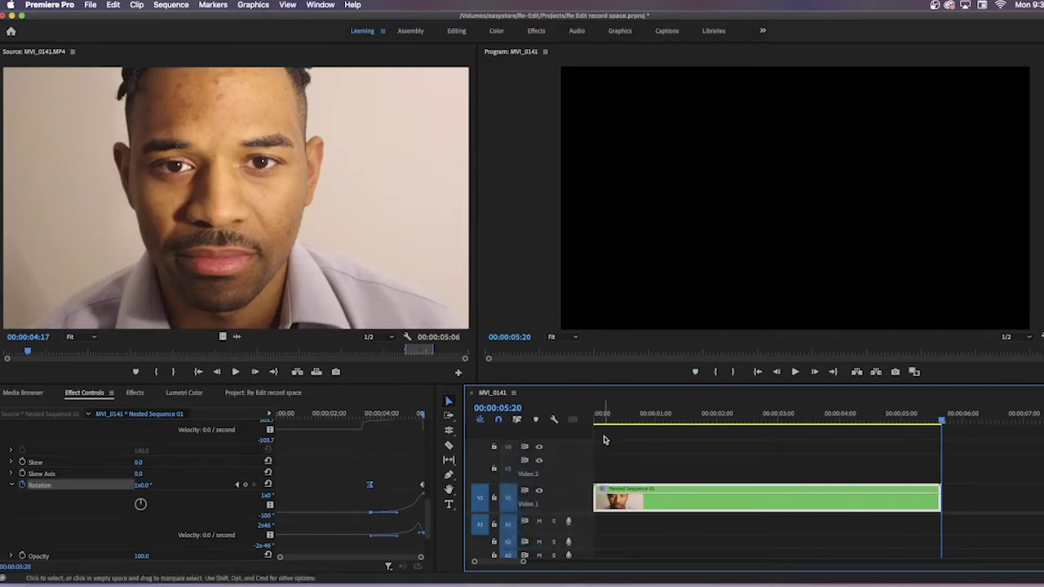
Turn off Use Composition's Shutter Angle, set the Transform shutter angle to 180, and play back the motion blur.
{"action": "left_click", "coordinate": [13, 486]}
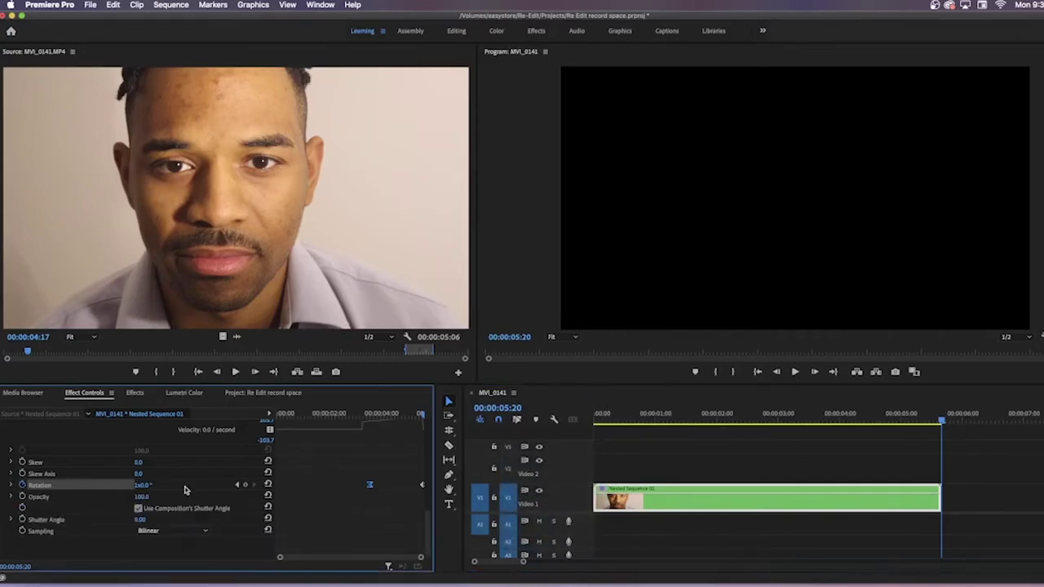
{"action": "left_click", "coordinate": [145, 520]}
{"action": "type", "text": "180"}
{"action": "key", "text": "Return"}
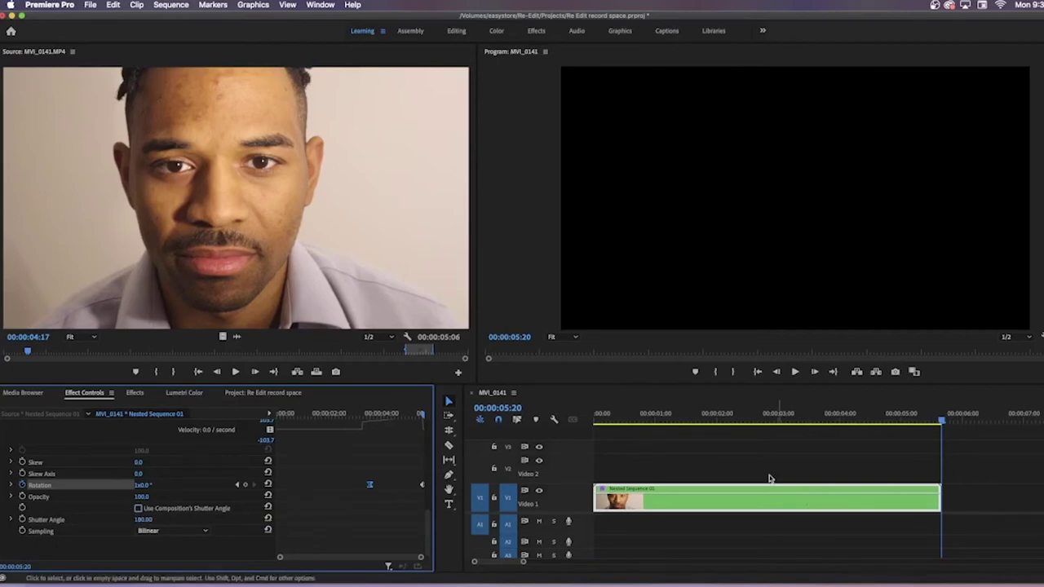
{"action": "left_click", "coordinate": [600, 421]}
{"action": "key", "text": "space"}
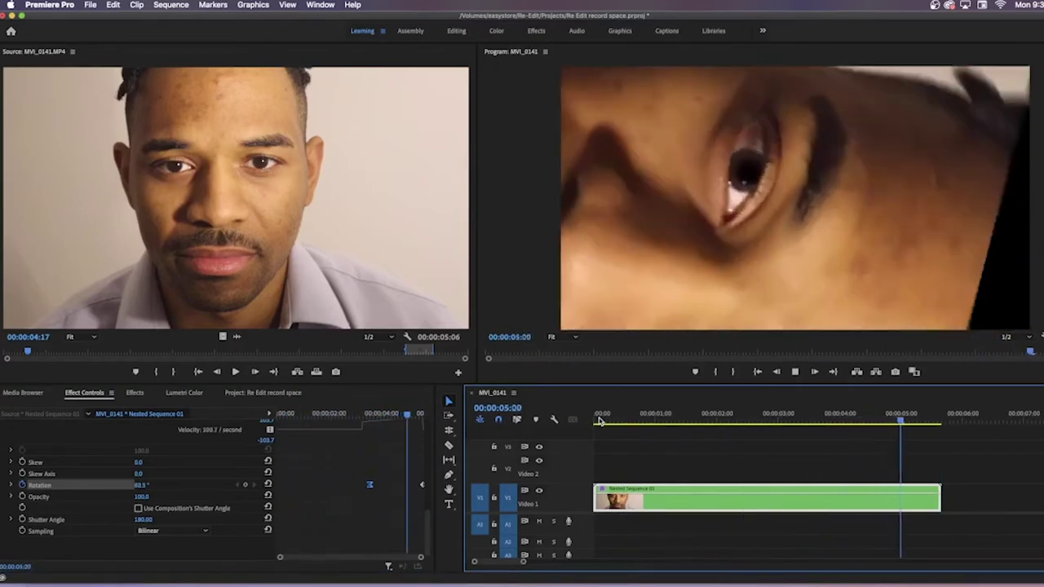
{"action": "left_click", "coordinate": [604, 421]}
{"action": "key", "text": "space"}
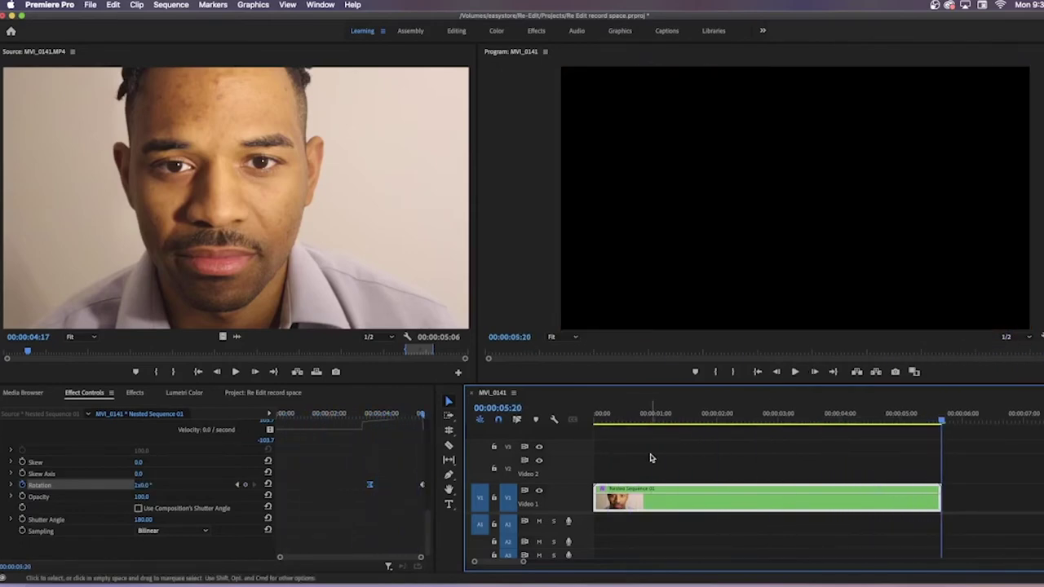
Nest the Nested Sequence 01 clip into a new sequence named Nested Sequence 02.
{"action": "right_click", "coordinate": [774, 497]}
{"action": "mouse_move", "coordinate": [824, 367]}
{"action": "left_click", "coordinate": [681, 430]}
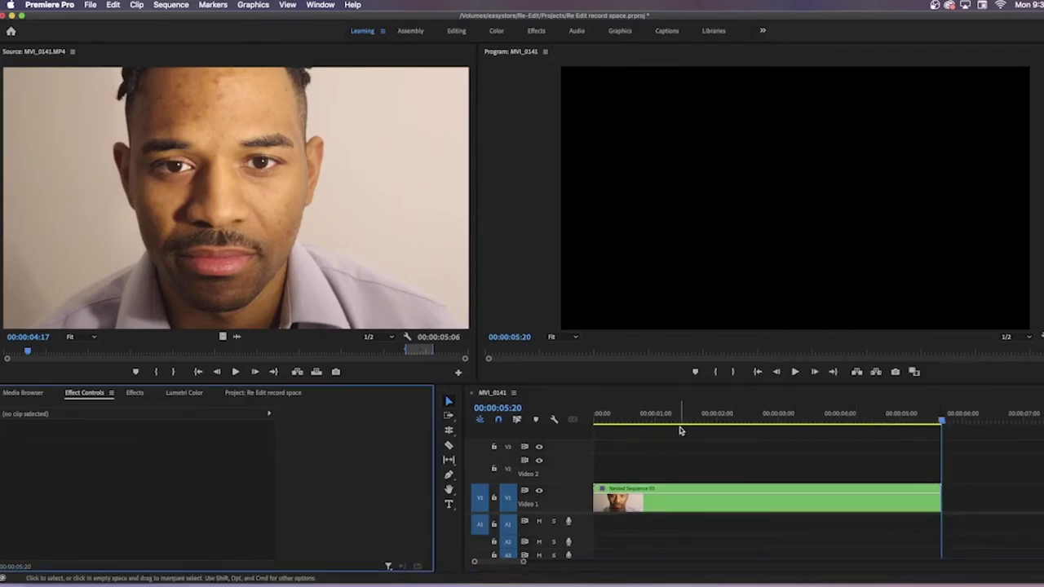
At 00:00:03:08, move the new nest's Motion anchor point onto the pupil at 760.9, 453.0, enlarging the scale to 190 for alignment.
{"action": "left_click_drag", "start_coordinate": [681, 431], "coordinate": [797, 424]}
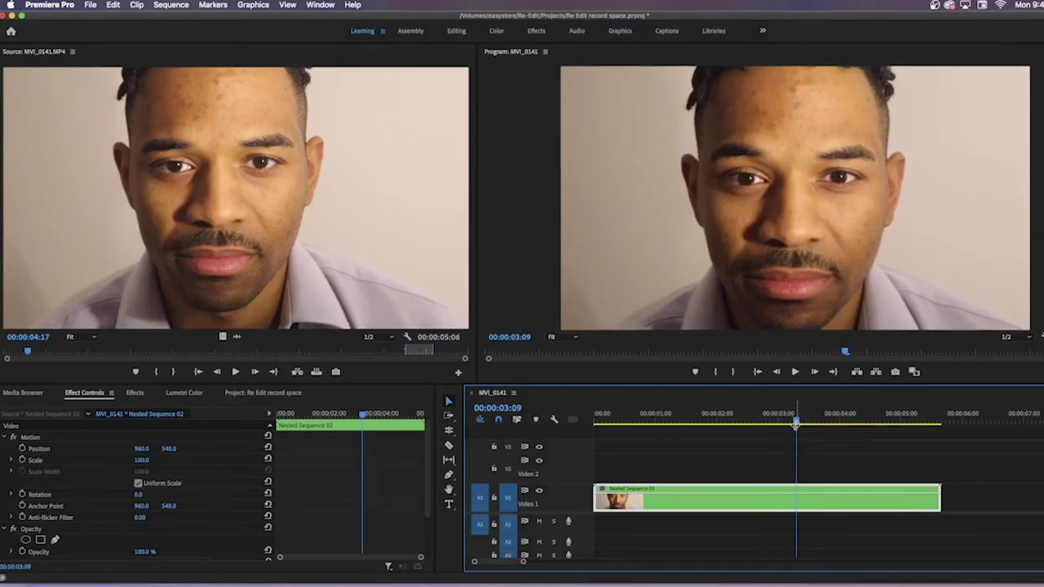
{"action": "left_click_drag", "start_coordinate": [795, 424], "coordinate": [794, 424]}
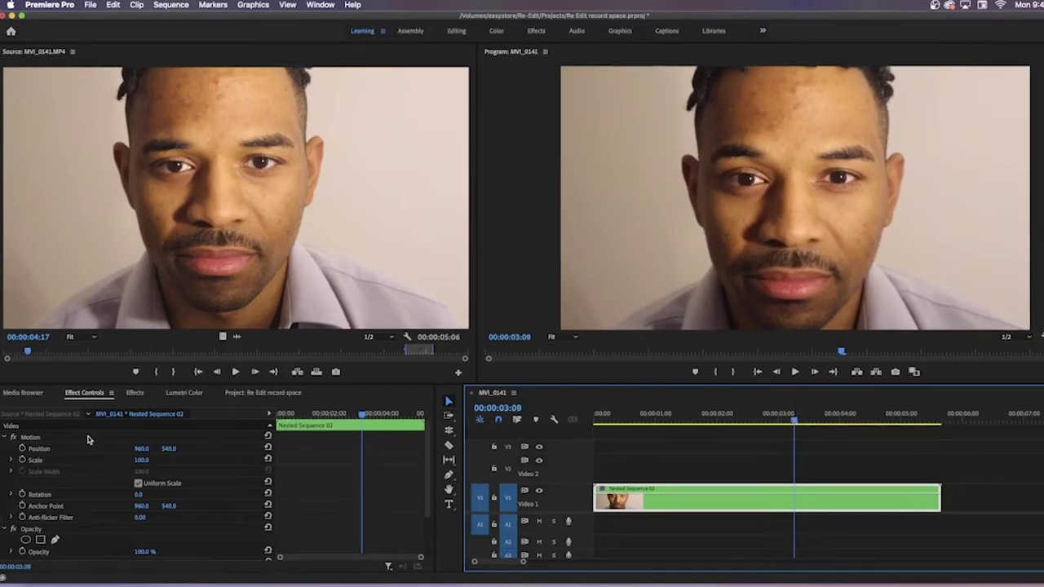
{"action": "left_click", "coordinate": [80, 440]}
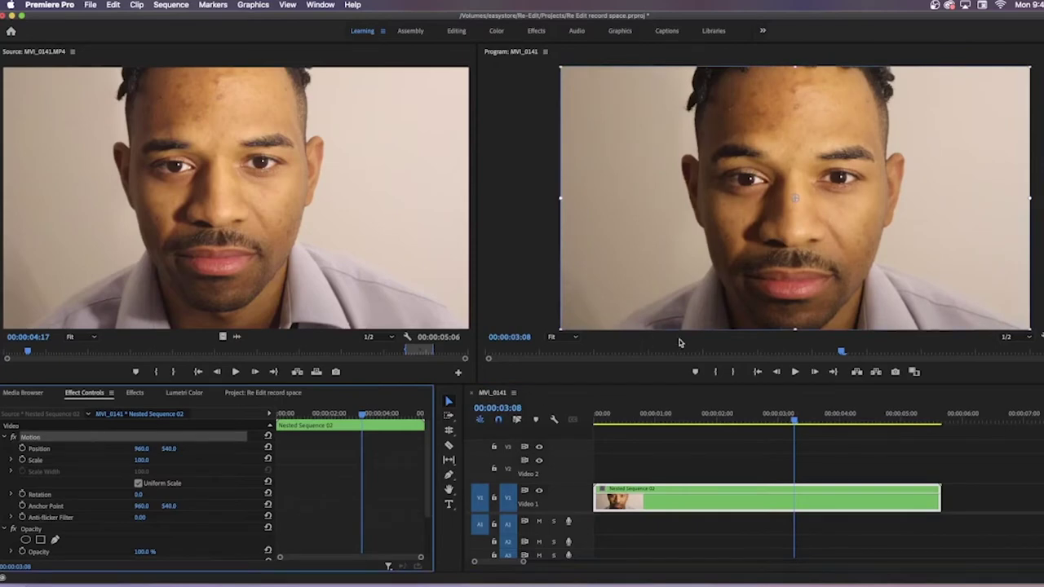
{"action": "left_click_drag", "start_coordinate": [799, 204], "coordinate": [750, 179]}
{"action": "left_click_drag", "start_coordinate": [142, 460], "coordinate": [214, 460]}
{"action": "left_click_drag", "start_coordinate": [750, 179], "coordinate": [746, 179]}
Set the Motion scale to 100 and start keyframing it at 00:00:03:07.
{"action": "key", "text": "Left"}
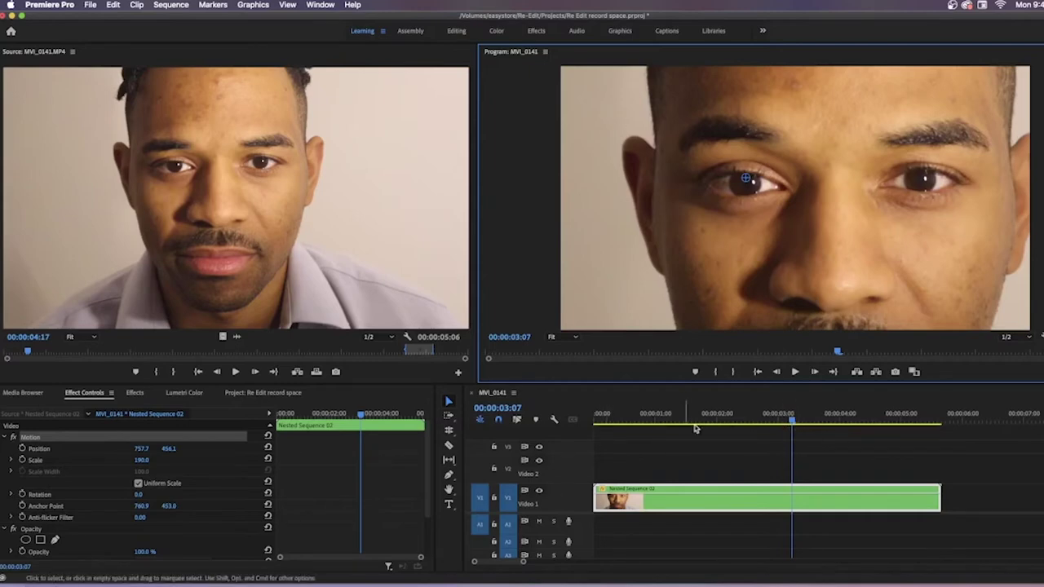
{"action": "left_click", "coordinate": [147, 460]}
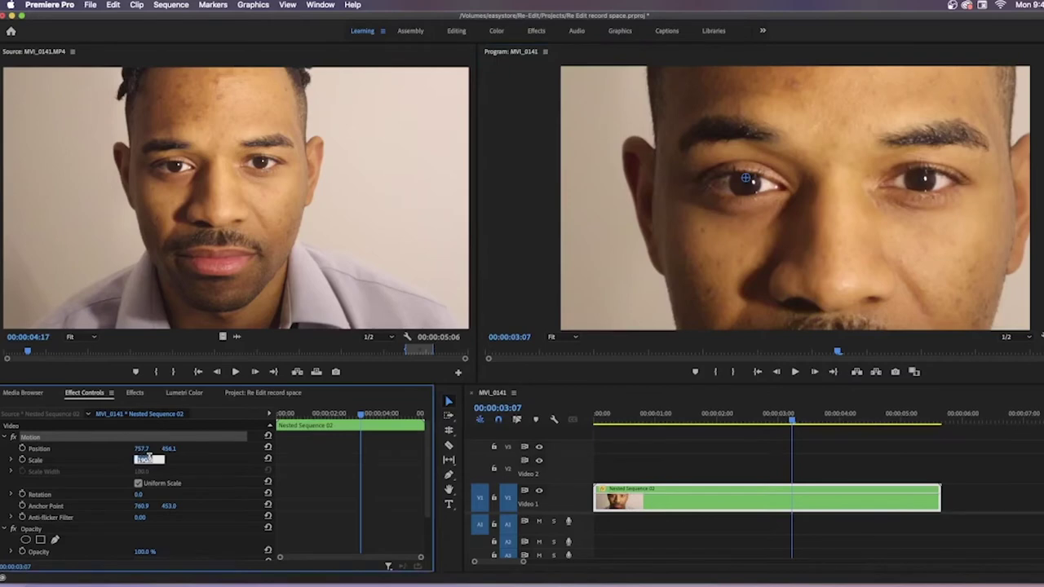
{"action": "type", "text": "100"}
{"action": "key", "text": "Return"}
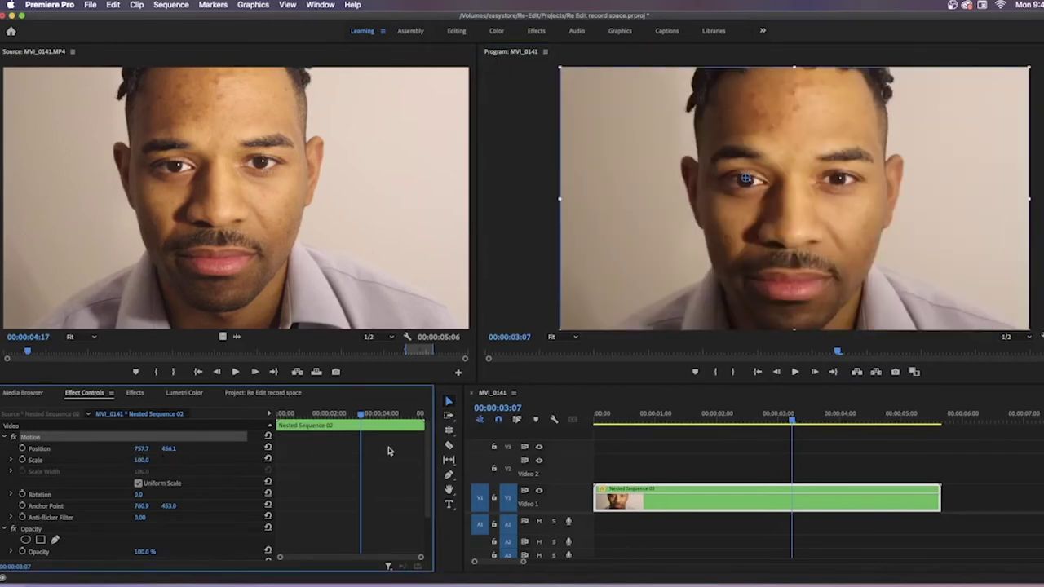
{"action": "left_click", "coordinate": [22, 460]}
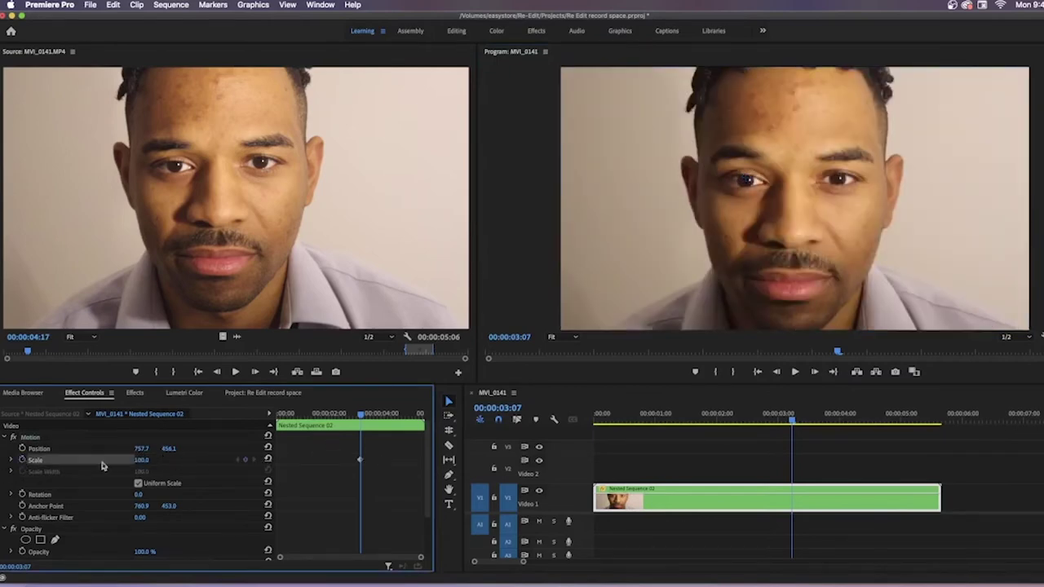
Add a second Motion Scale keyframe near the clip's end, enlarging the scale to 2686 at 00:00:05:11, and scrub through the zoom.
{"action": "left_click_drag", "start_coordinate": [361, 416], "coordinate": [415, 417]}
{"action": "left_click_drag", "start_coordinate": [141, 462], "coordinate": [149, 460]}
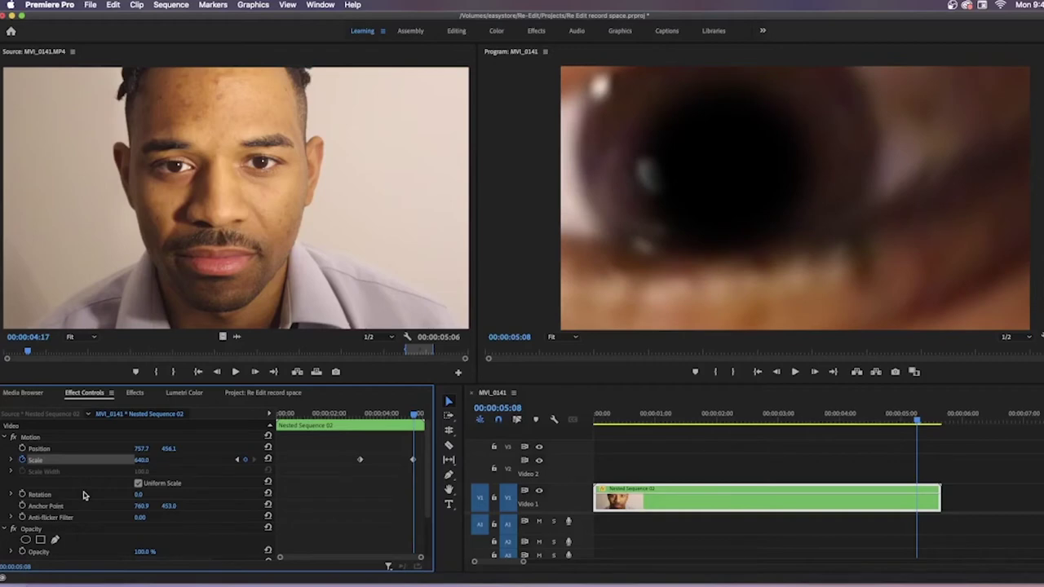
{"action": "left_click_drag", "start_coordinate": [141, 461], "coordinate": [231, 461]}
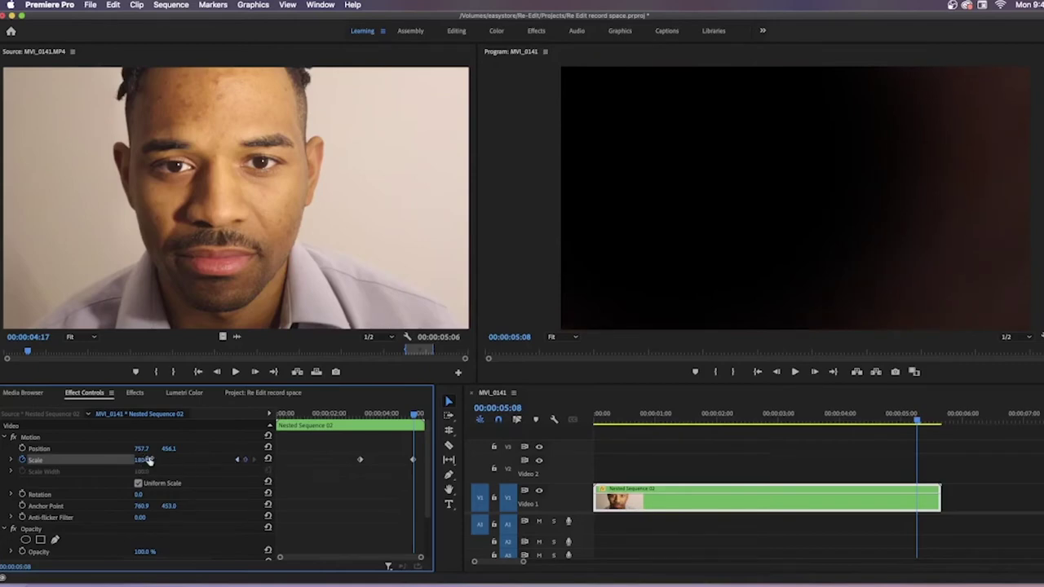
{"action": "left_click_drag", "start_coordinate": [919, 422], "coordinate": [934, 421]}
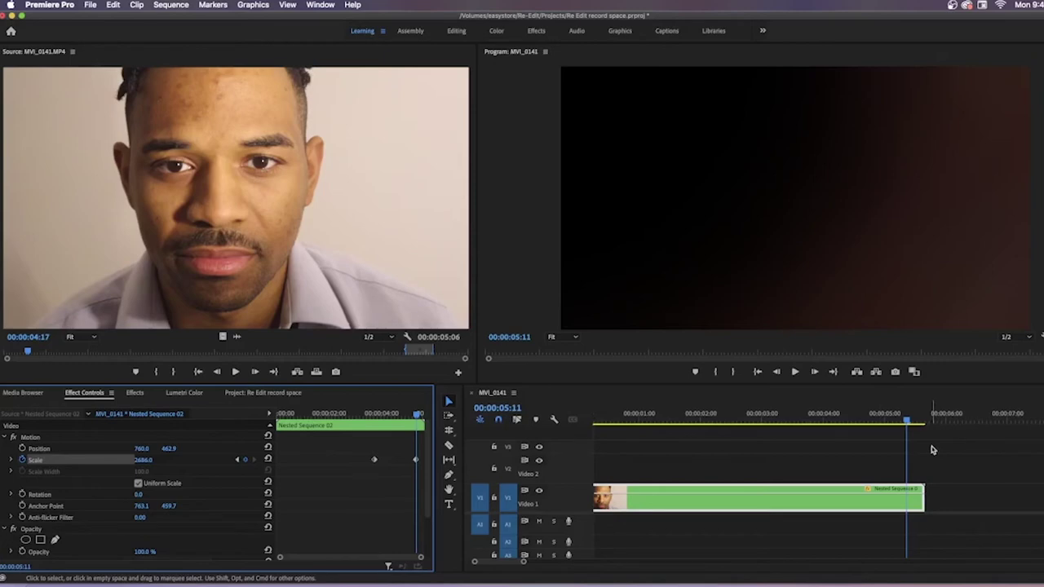
{"action": "mouse_move", "coordinate": [906, 421]}
{"action": "left_mouse_down"}
{"action": "mouse_move", "coordinate": [800, 422]}
{"action": "mouse_move", "coordinate": [917, 423]}
{"action": "mouse_move", "coordinate": [899, 426]}
{"action": "left_mouse_up"}
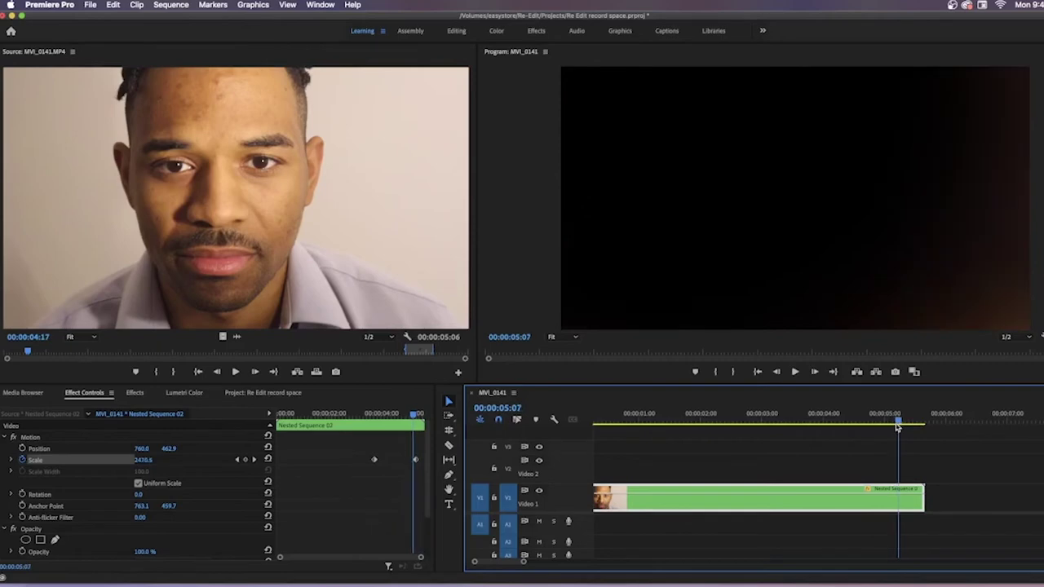
Move the last Motion Scale keyframe earlier to 00:00:05:07 and play back the zoom.
{"action": "left_click", "coordinate": [416, 463]}
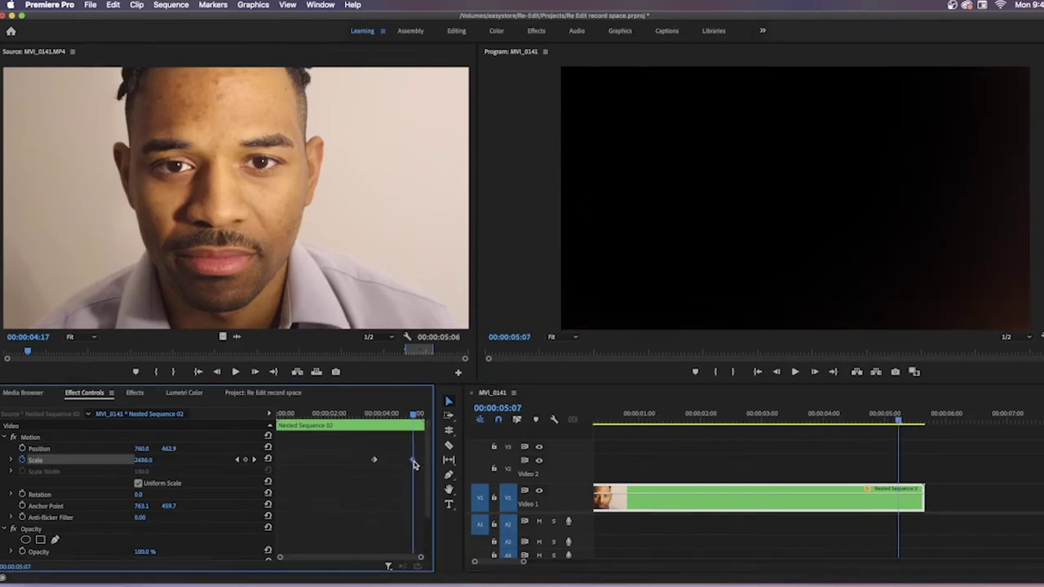
{"action": "left_click", "coordinate": [824, 418]}
{"action": "key", "text": "space"}
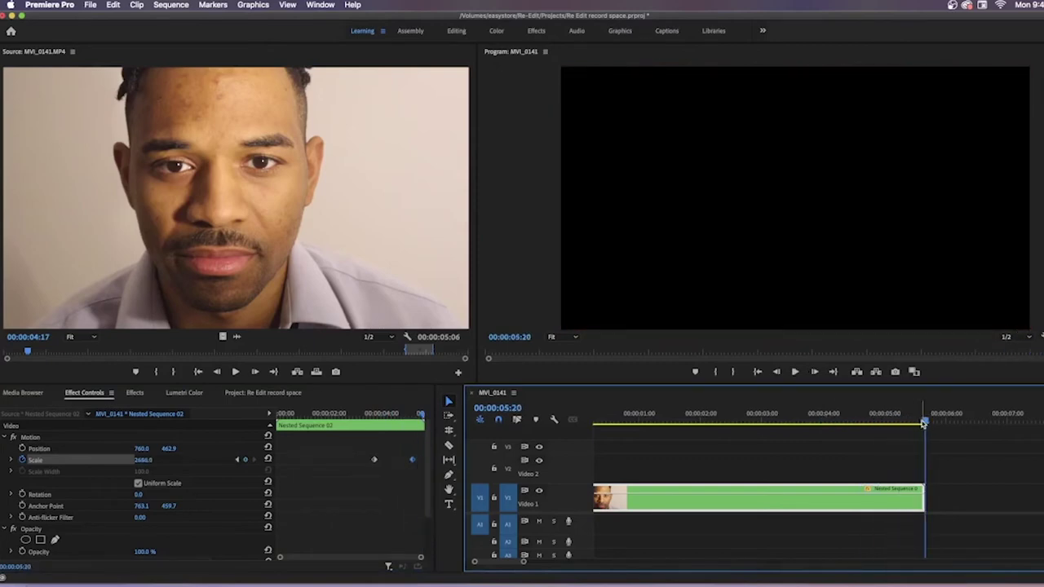
{"action": "left_click_drag", "start_coordinate": [916, 420], "coordinate": [595, 418]}
{"action": "key", "text": "space"}
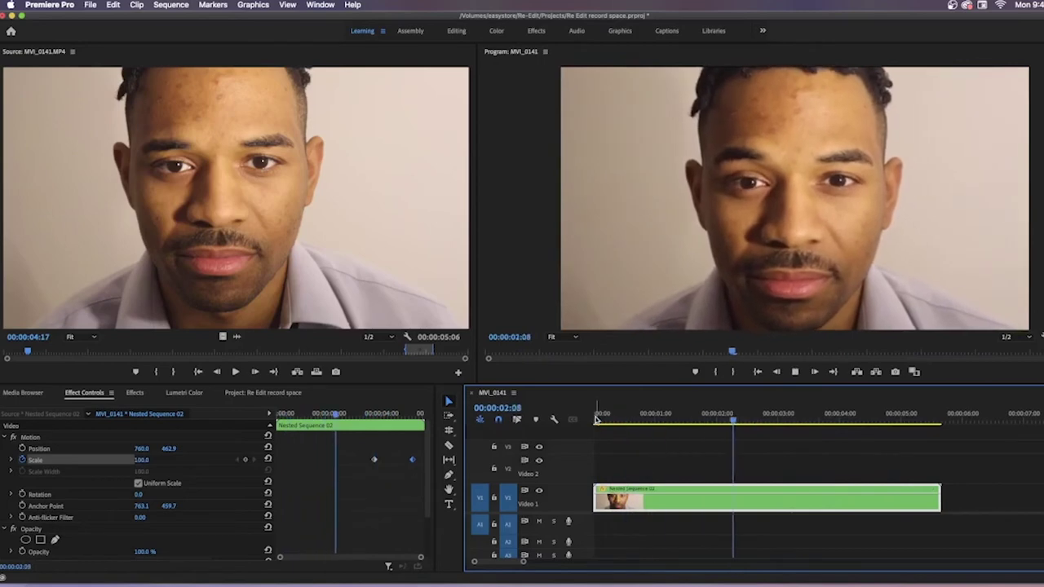
{"action": "key", "text": "space"}
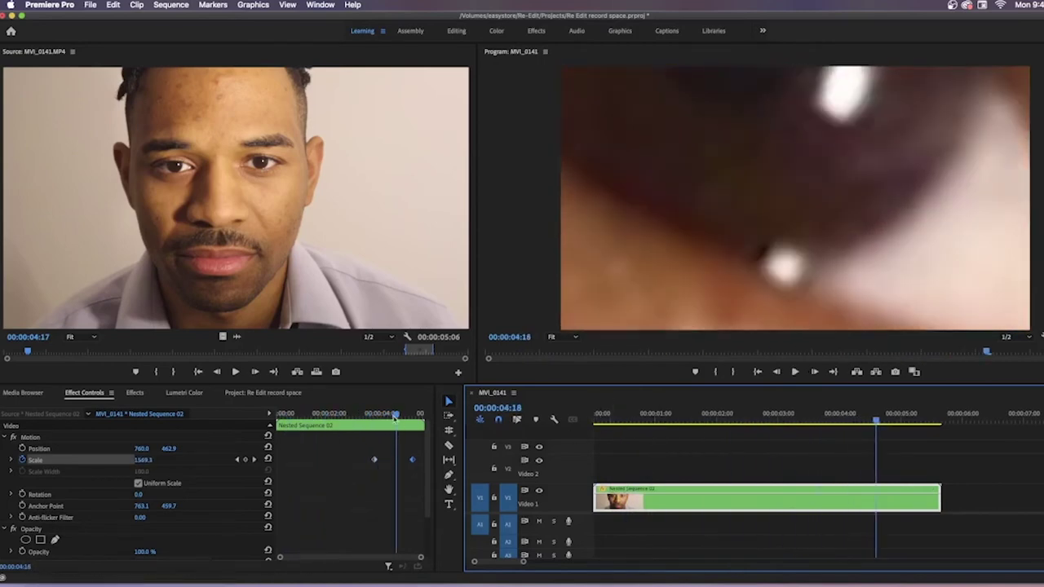
Retime the first Scale keyframe, trying 00:00:03:05 before settling on 00:00:03:15, and preview the zoom.
{"action": "left_click", "coordinate": [374, 416]}
{"action": "left_click_drag", "start_coordinate": [373, 416], "coordinate": [358, 417]}
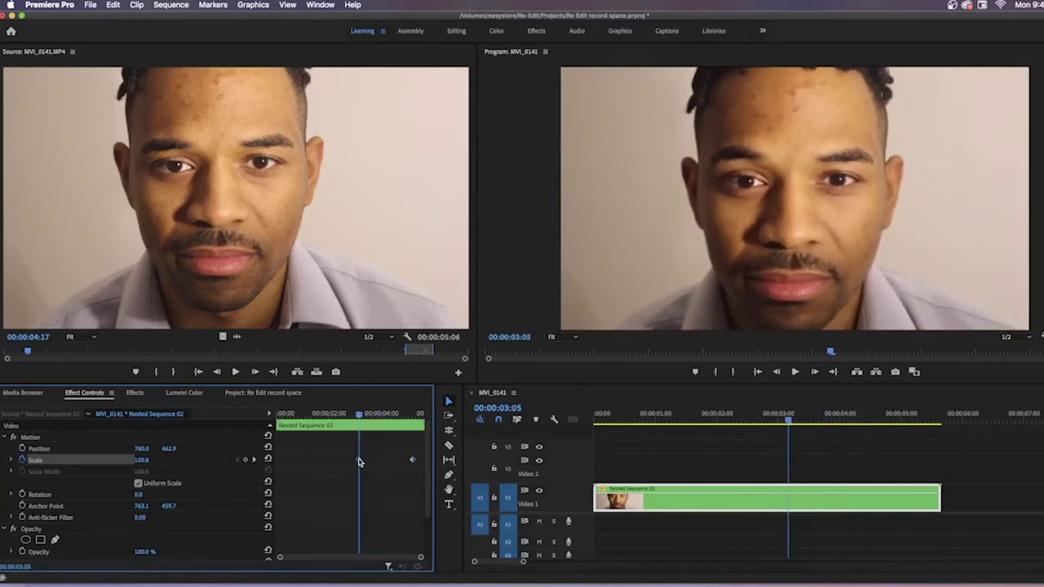
{"action": "key", "text": "space"}
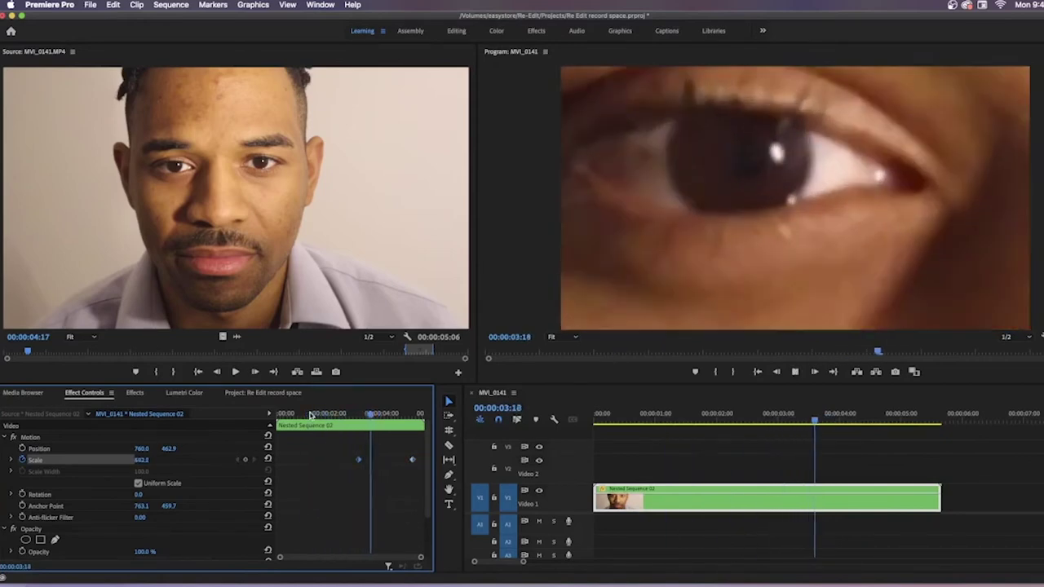
{"action": "key", "text": "space"}
{"action": "left_click_drag", "start_coordinate": [403, 417], "coordinate": [359, 414]}
{"action": "left_click_drag", "start_coordinate": [359, 463], "coordinate": [366, 462]}
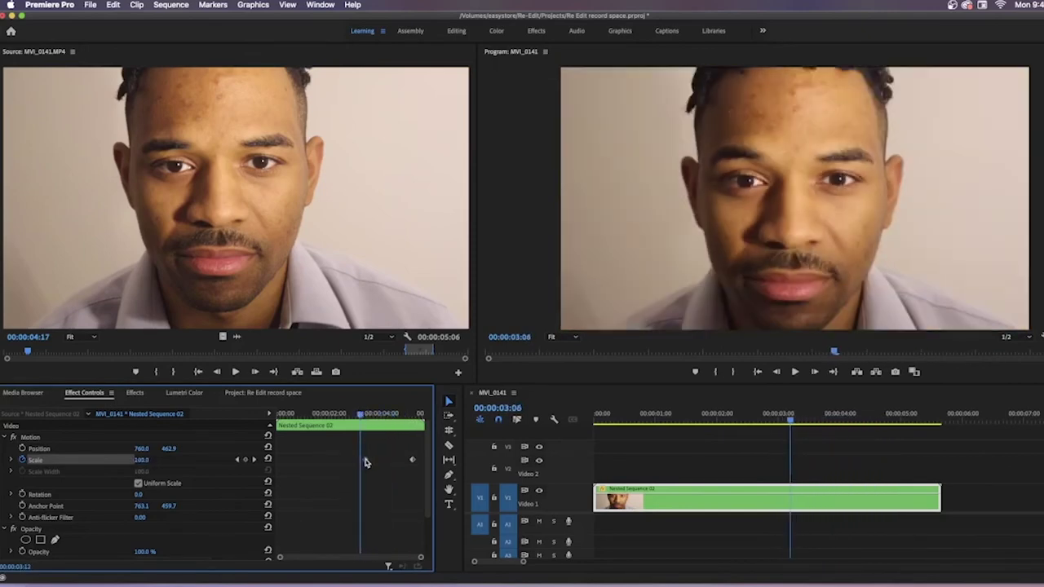
{"action": "mouse_move", "coordinate": [361, 416]}
{"action": "left_mouse_down"}
{"action": "mouse_move", "coordinate": [425, 423]}
{"action": "mouse_move", "coordinate": [369, 417]}
{"action": "left_mouse_up"}
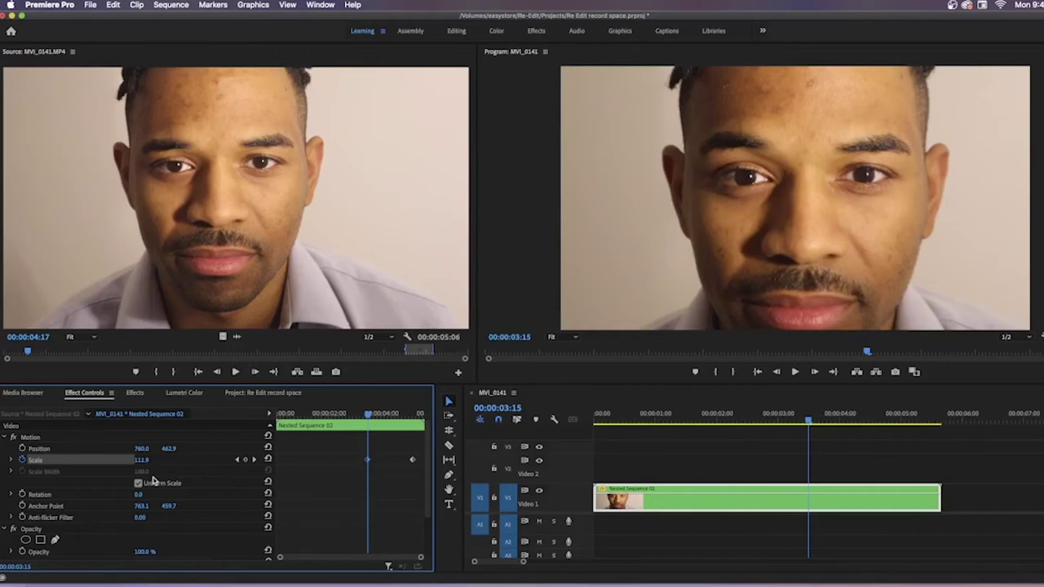
Apply Ease Out to the first Scale keyframe, lengthen its curve handle for a slower start, and play back the zoom.
{"action": "left_click", "coordinate": [13, 461]}
{"action": "right_click", "coordinate": [367, 460]}
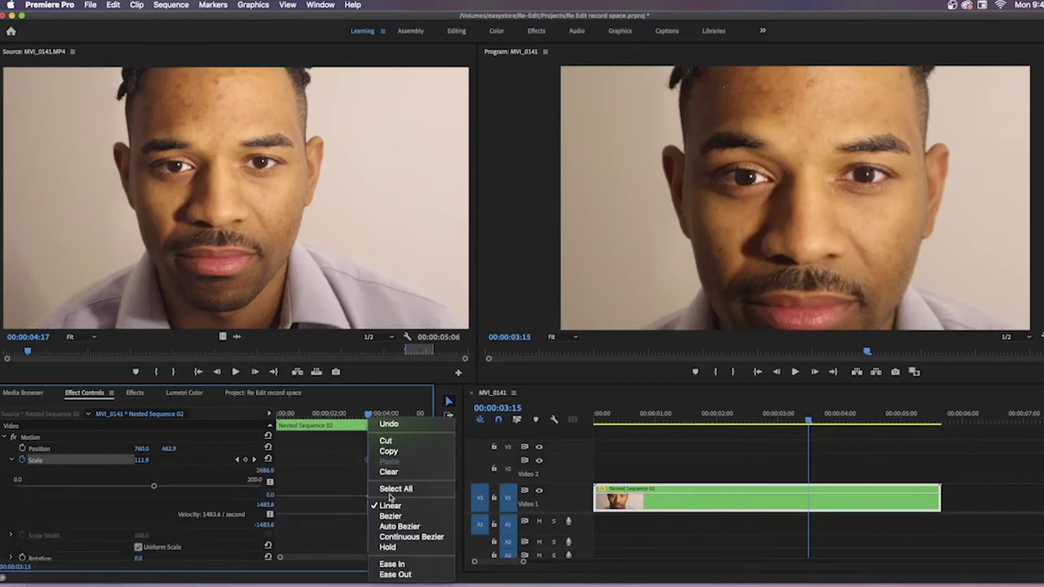
{"action": "left_click", "coordinate": [397, 573]}
{"action": "left_click_drag", "start_coordinate": [375, 497], "coordinate": [387, 495]}
{"action": "left_click", "coordinate": [732, 413]}
{"action": "key", "text": "space"}
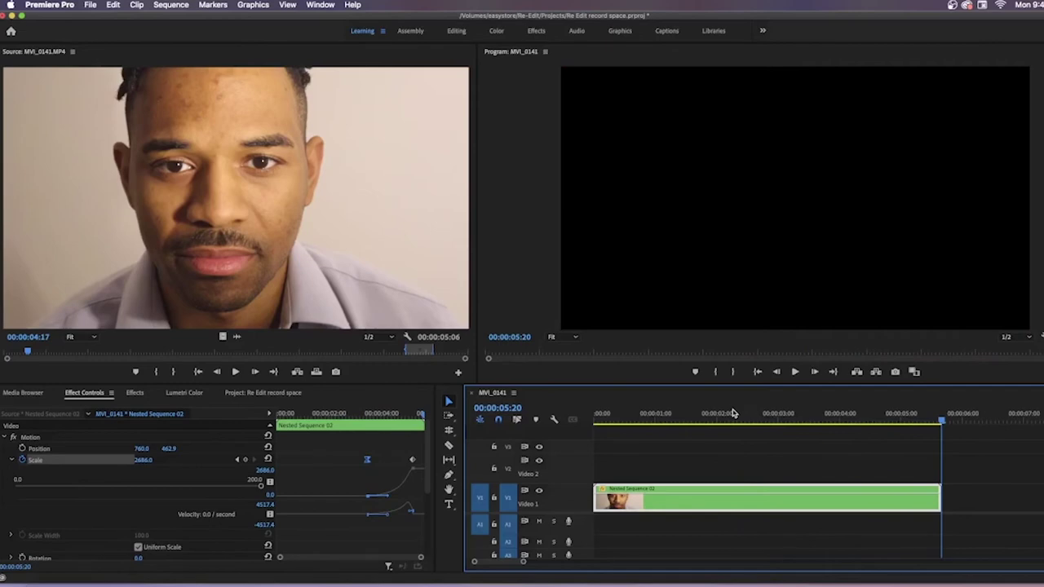
{"action": "key", "text": "space"}
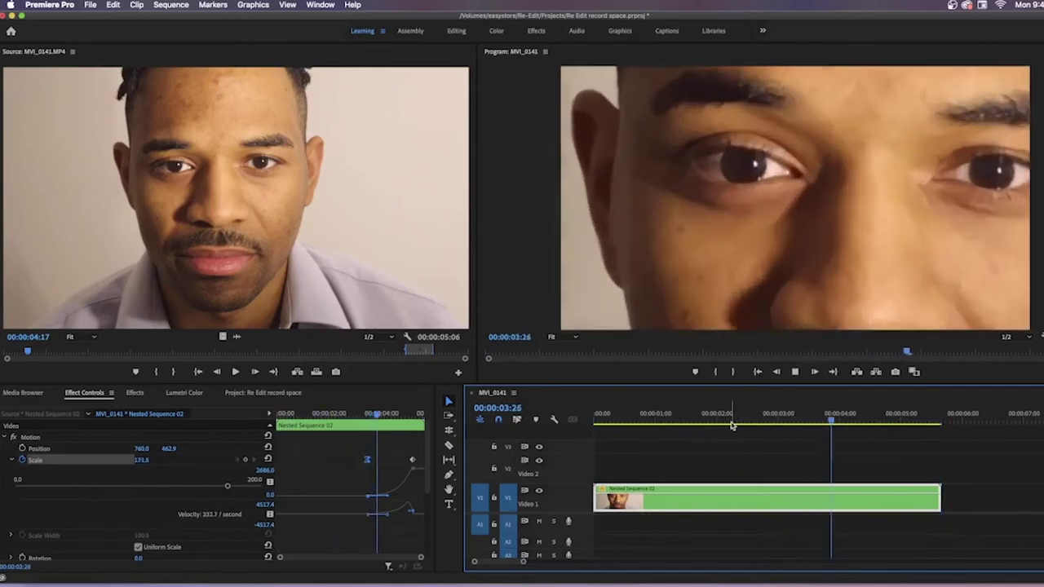
Keyframe the nest's Opacity at 100% at 00:00:05:13 and reduce it to about 42% at 00:00:05:19.
{"action": "left_click_drag", "start_coordinate": [953, 422], "coordinate": [928, 423]}
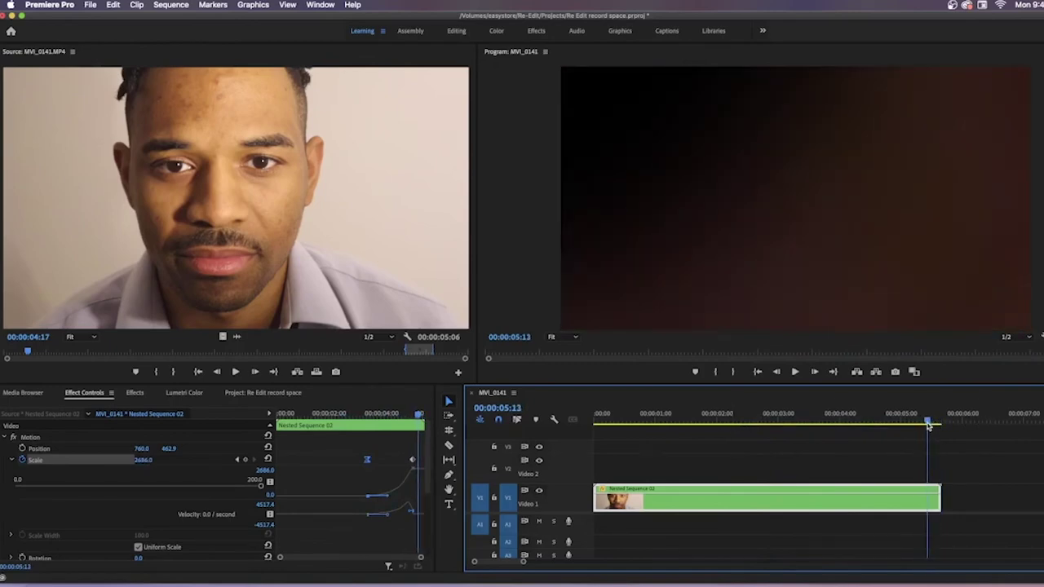
{"action": "left_click", "coordinate": [13, 459]}
{"action": "scroll", "coordinate": [98, 519], "scroll_direction": "down", "scroll_amount": 2}
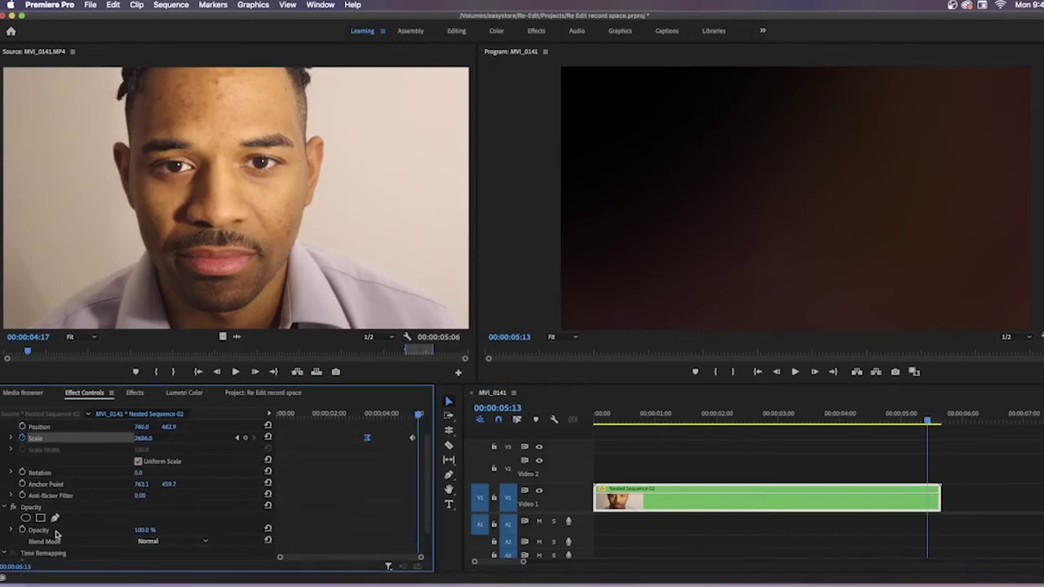
{"action": "left_click", "coordinate": [22, 530]}
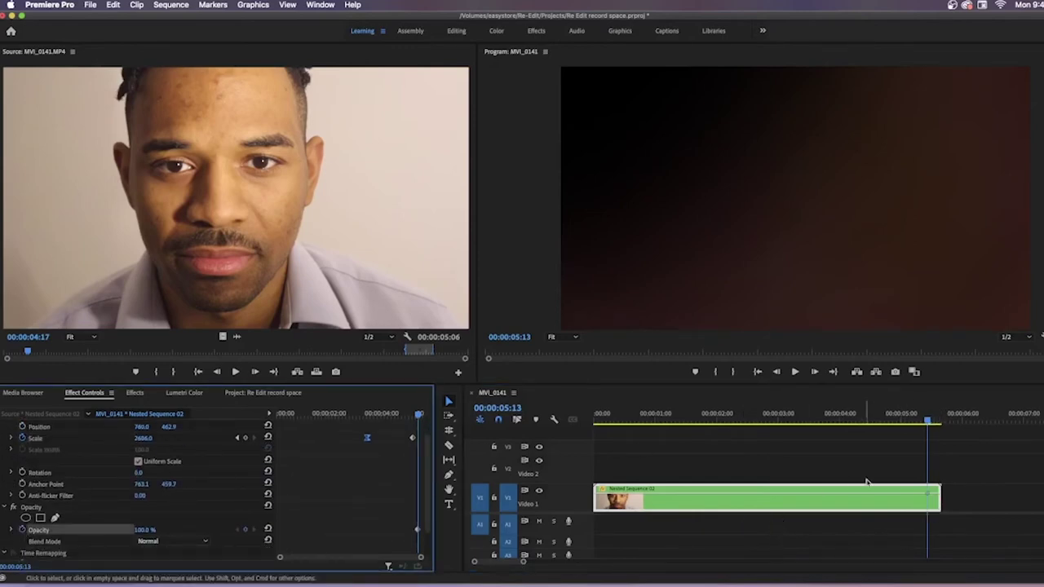
{"action": "left_click", "coordinate": [937, 420]}
{"action": "left_click", "coordinate": [941, 420]}
{"action": "left_click_drag", "start_coordinate": [142, 530], "coordinate": [96, 530]}
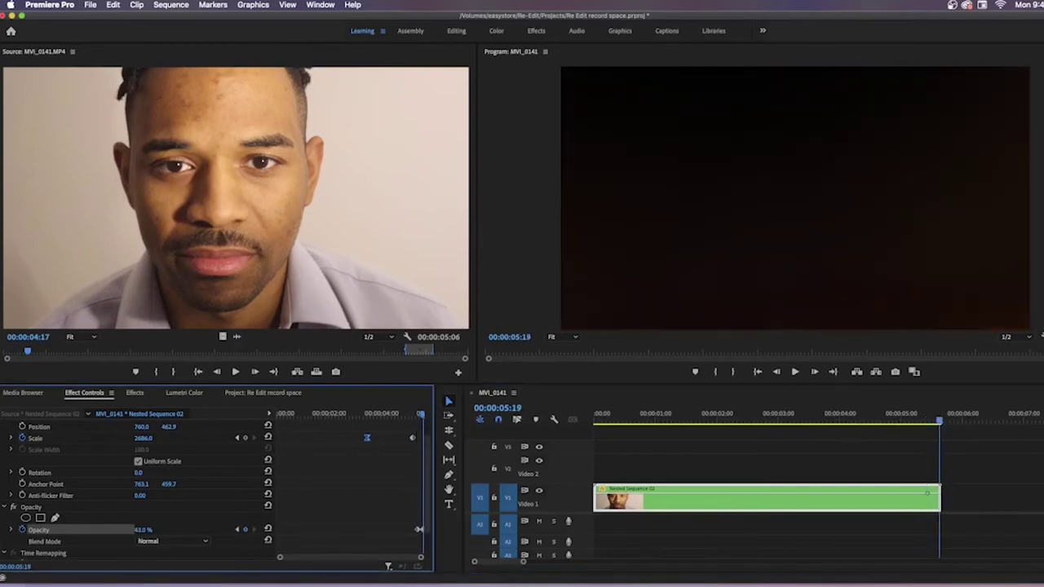
Move the first Opacity keyframe to 00:00:05:07 for a longer fade, previewing the ending before and after the change.
{"action": "left_click", "coordinate": [821, 417]}
{"action": "key", "text": "space"}
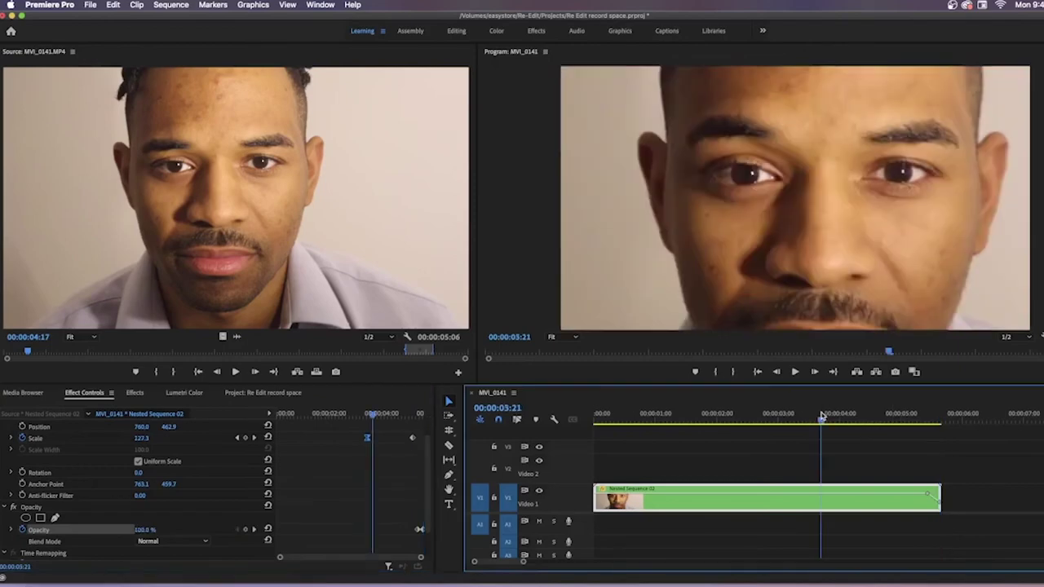
{"action": "left_click_drag", "start_coordinate": [942, 421], "coordinate": [914, 419]}
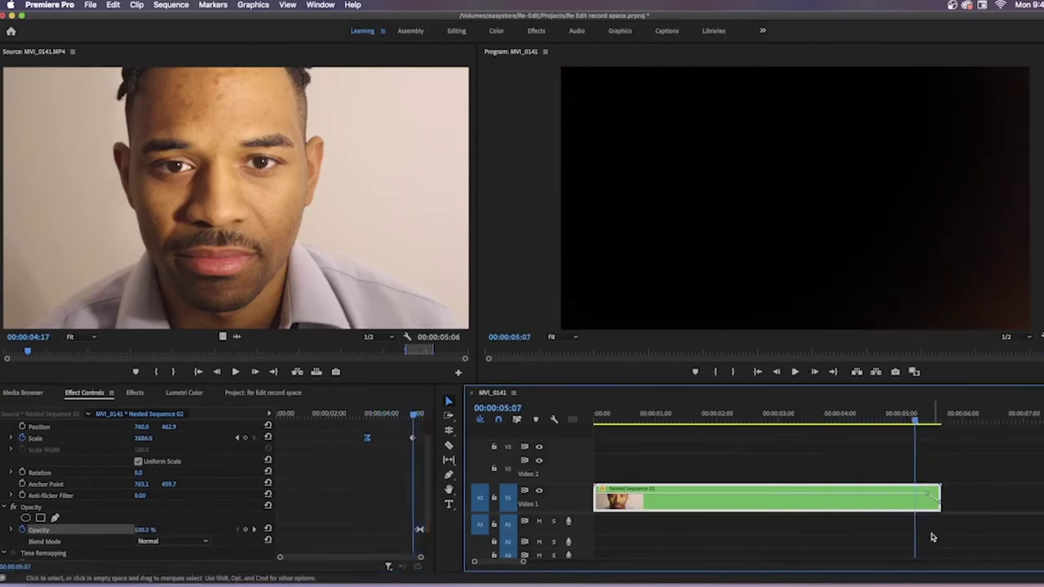
{"action": "left_click_drag", "start_coordinate": [927, 493], "coordinate": [920, 493]}
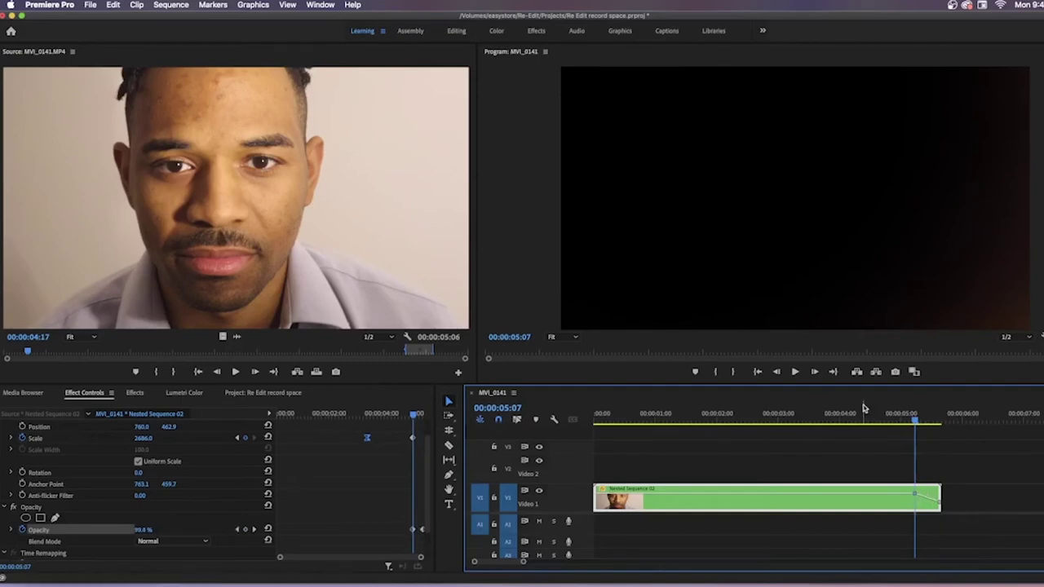
{"action": "left_click", "coordinate": [827, 418]}
{"action": "key", "text": "space"}
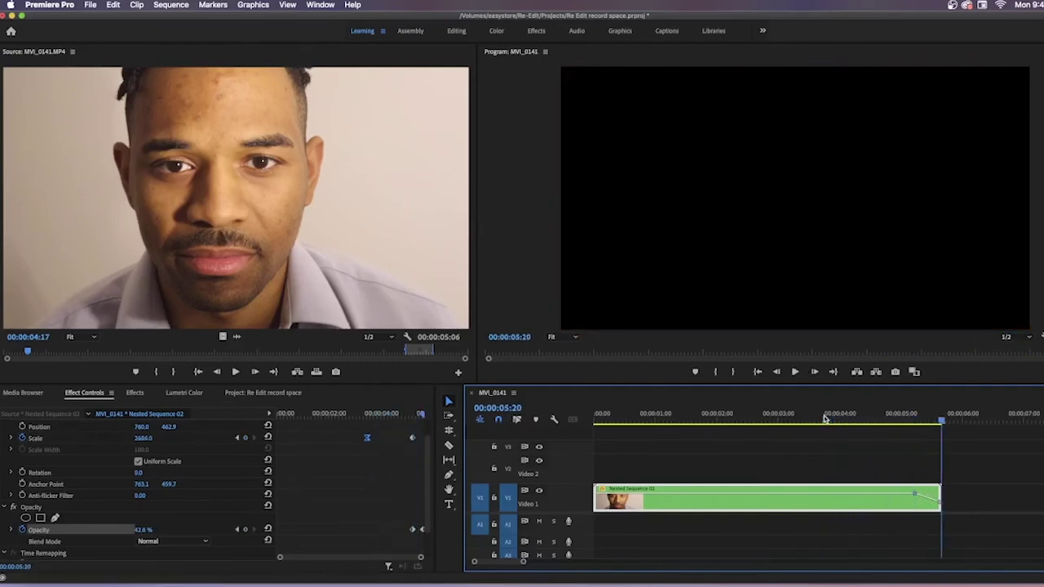
Move the Nested Sequence 02 clip up to the Video 2 track.
{"action": "left_click", "coordinate": [788, 465]}
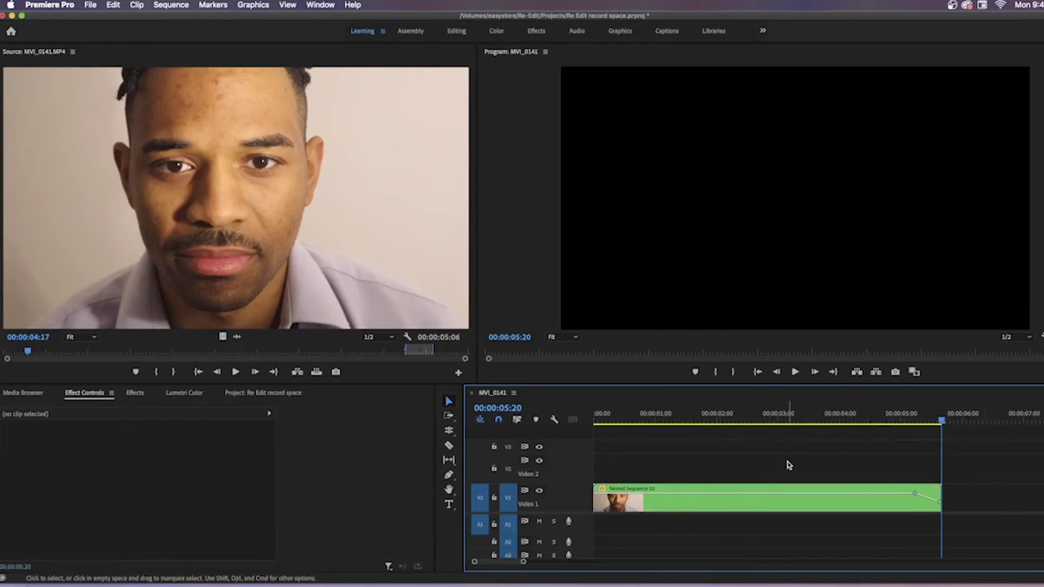
{"action": "key", "text": "minus"}
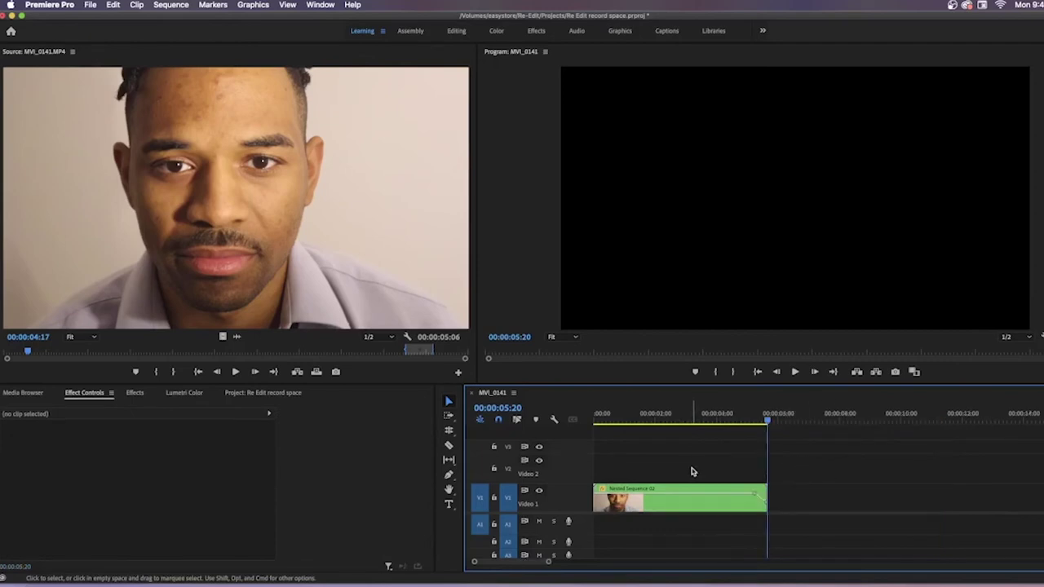
{"action": "left_click_drag", "start_coordinate": [689, 503], "coordinate": [692, 473]}
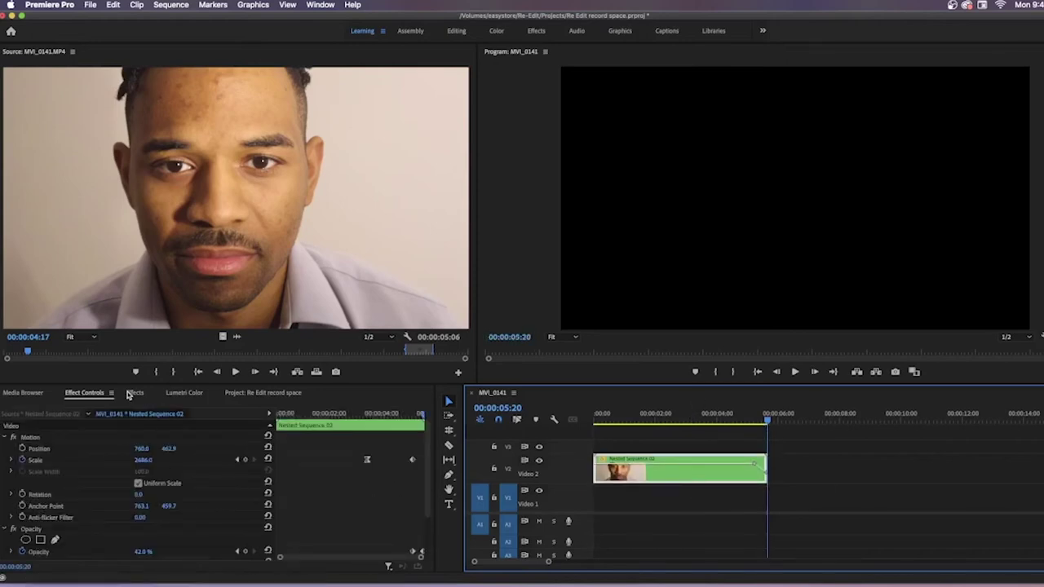
Open MVI_0183.MP4 as the source, place only its video on Video 2 after the nest, and play it back.
{"action": "left_click", "coordinate": [262, 392]}
{"action": "double_click", "coordinate": [160, 469]}
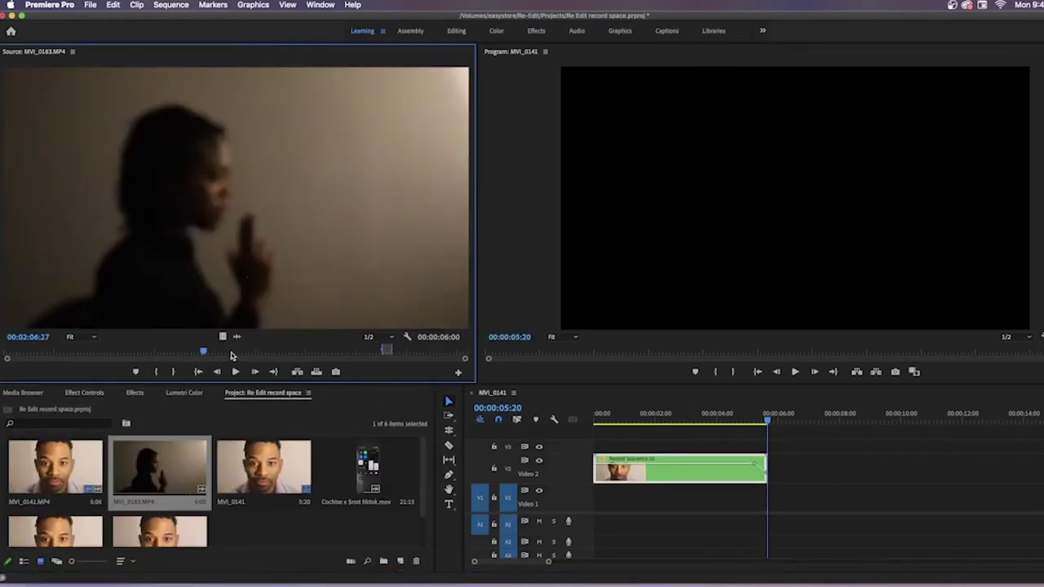
{"action": "left_click_drag", "start_coordinate": [223, 336], "coordinate": [808, 470]}
{"action": "left_click", "coordinate": [800, 422]}
{"action": "key", "text": "space"}
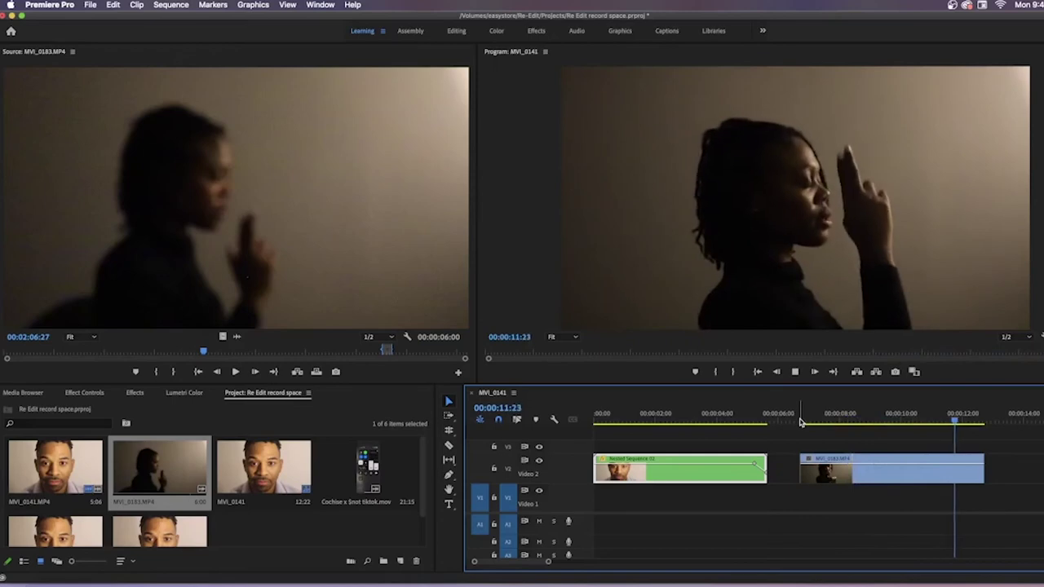
Move MVI_0183.MP4 to Video 1 so it overlaps beneath the nest's final second, previewing and adjusting its start.
{"action": "left_click_drag", "start_coordinate": [886, 478], "coordinate": [858, 505]}
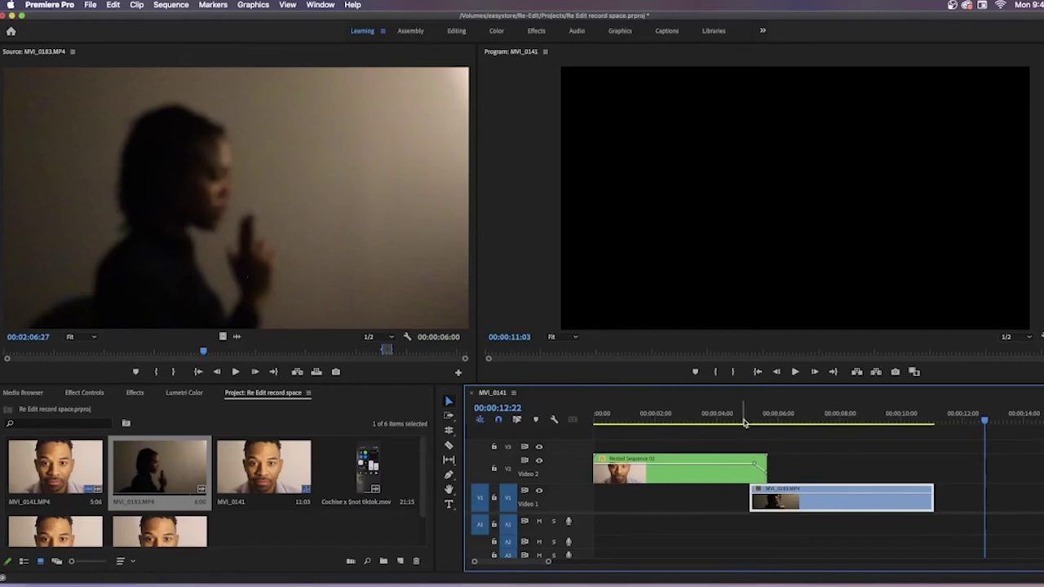
{"action": "left_click", "coordinate": [745, 422]}
{"action": "key", "text": "space"}
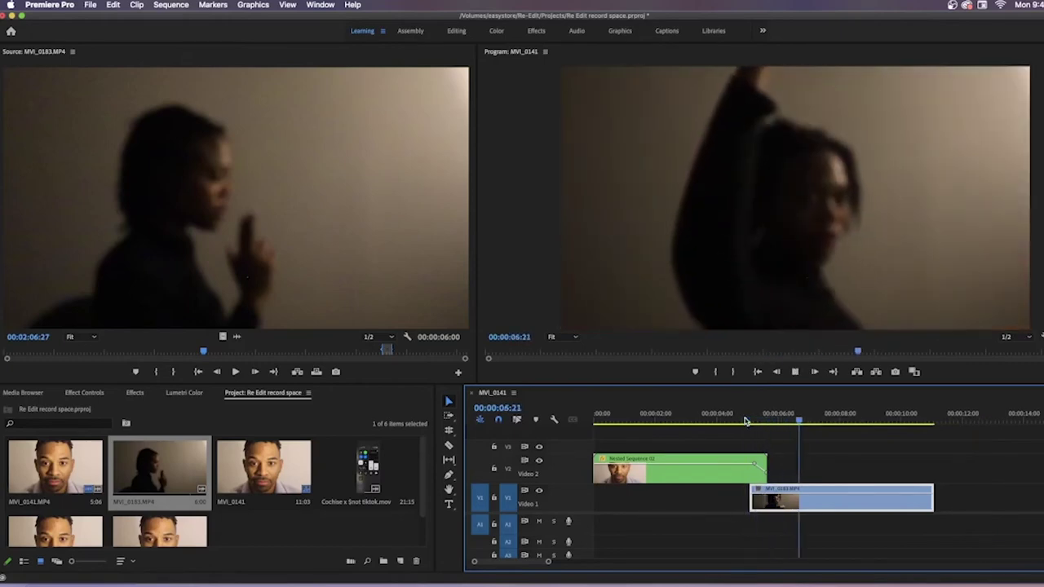
{"action": "left_click", "coordinate": [738, 420]}
{"action": "mouse_move", "coordinate": [749, 422]}
{"action": "left_mouse_down"}
{"action": "mouse_move", "coordinate": [737, 421]}
{"action": "mouse_move", "coordinate": [748, 423]}
{"action": "left_mouse_up"}
{"action": "left_click_drag", "start_coordinate": [823, 503], "coordinate": [808, 503]}
Darken MVI_0183.MP4 with Lumetri Basic Correction: exposure -2.4, blacks -52.1 and contrast 32.7, and scrub through the result.
{"action": "left_click_drag", "start_coordinate": [745, 416], "coordinate": [808, 422]}
{"action": "left_click", "coordinate": [184, 393]}
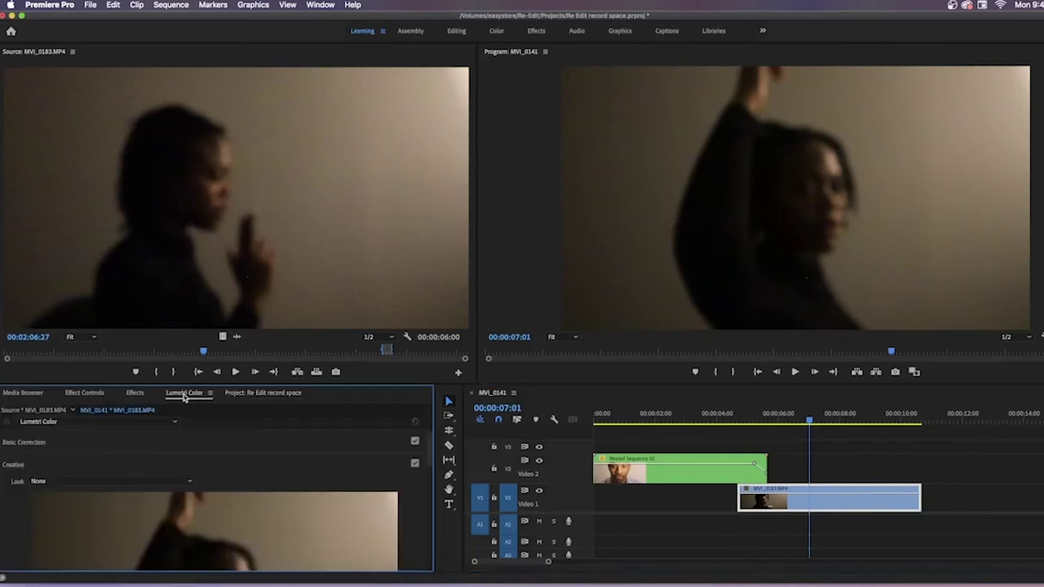
{"action": "left_click", "coordinate": [190, 449]}
{"action": "scroll", "coordinate": [262, 477], "scroll_direction": "down", "scroll_amount": 5}
{"action": "left_click_drag", "start_coordinate": [228, 487], "coordinate": [149, 481]}
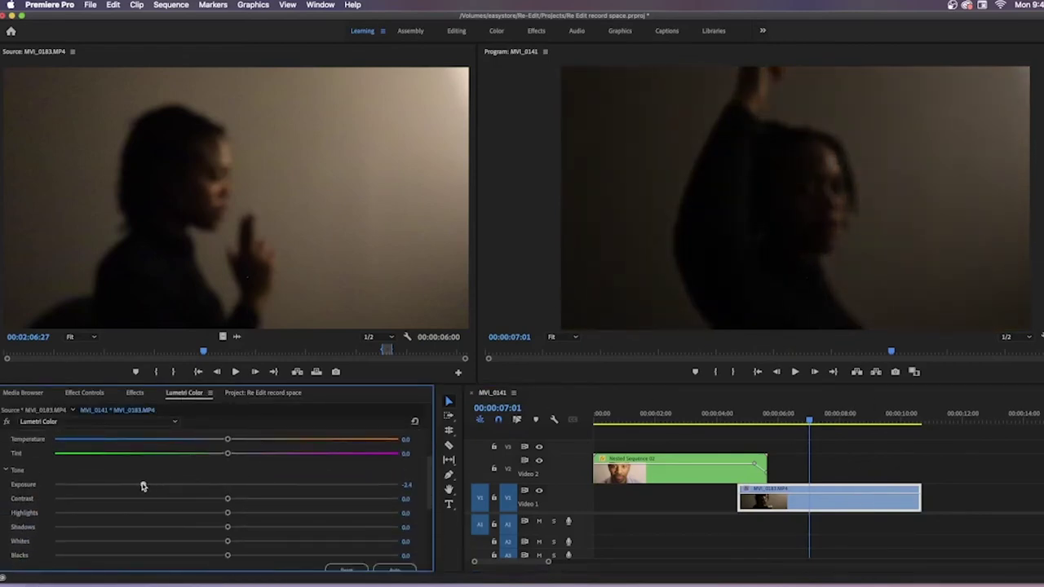
{"action": "scroll", "coordinate": [307, 470], "scroll_direction": "down", "scroll_amount": 3}
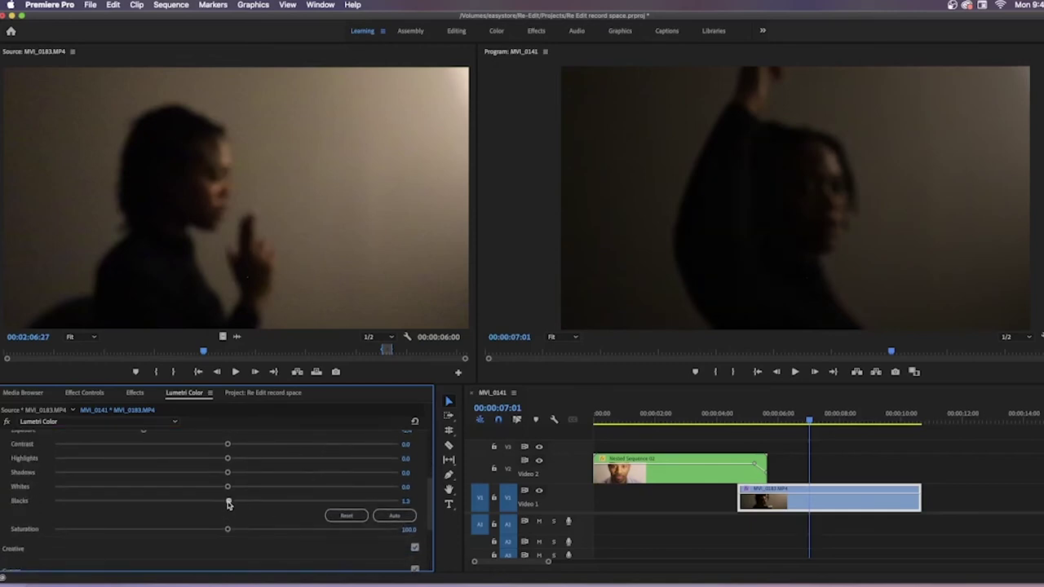
{"action": "left_click_drag", "start_coordinate": [228, 503], "coordinate": [134, 498]}
{"action": "left_click_drag", "start_coordinate": [279, 448], "coordinate": [282, 446]}
{"action": "left_click_drag", "start_coordinate": [763, 414], "coordinate": [903, 438]}
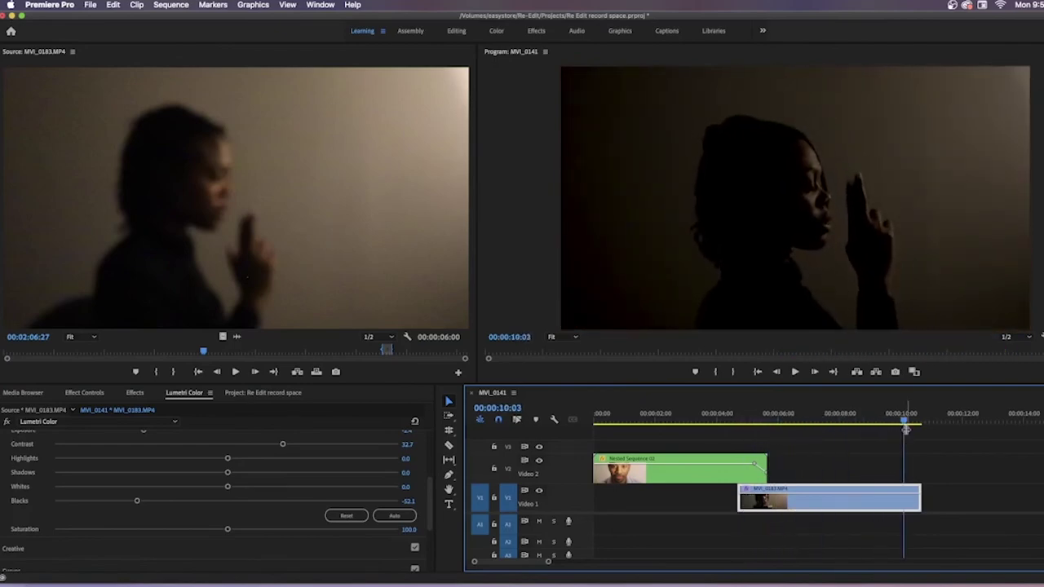
{"action": "left_click_drag", "start_coordinate": [905, 429], "coordinate": [754, 422]}
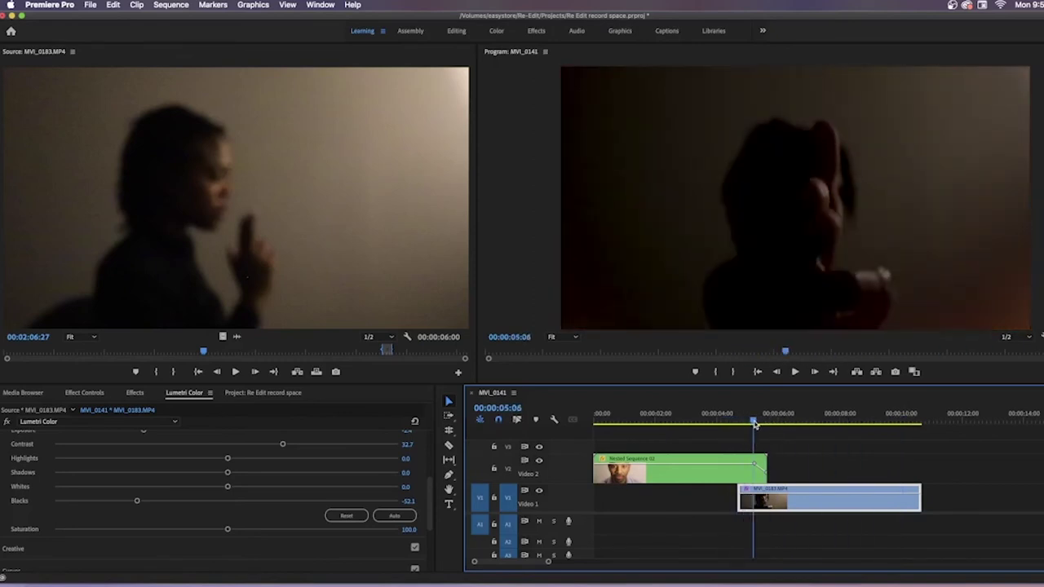
Lower the saturation of MVI_0183.MP4 to 69.5 and its exposure to -3.1.
{"action": "left_click_drag", "start_coordinate": [227, 528], "coordinate": [186, 529]}
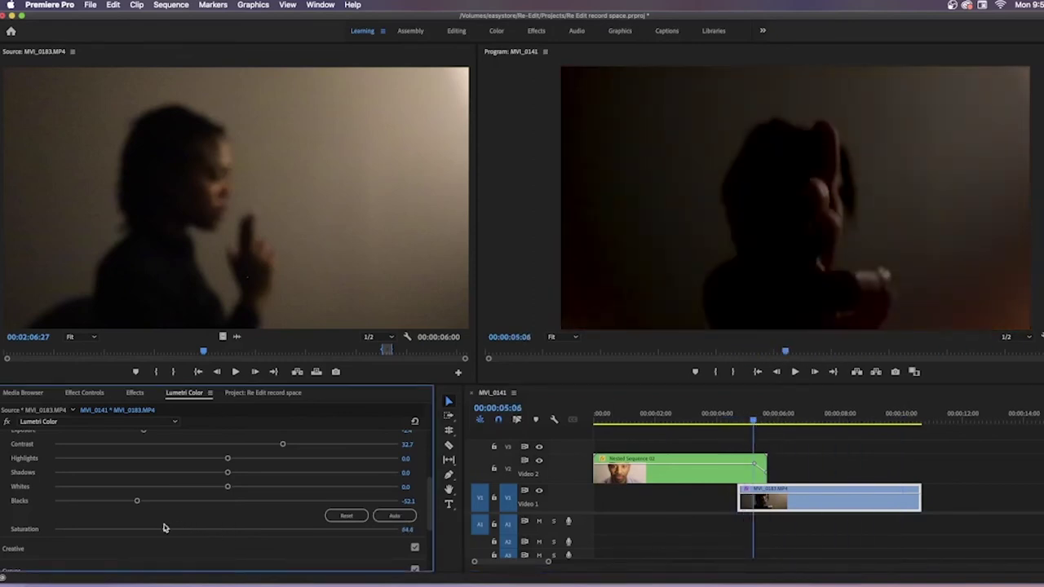
{"action": "scroll", "coordinate": [209, 462], "scroll_direction": "up", "scroll_amount": 1}
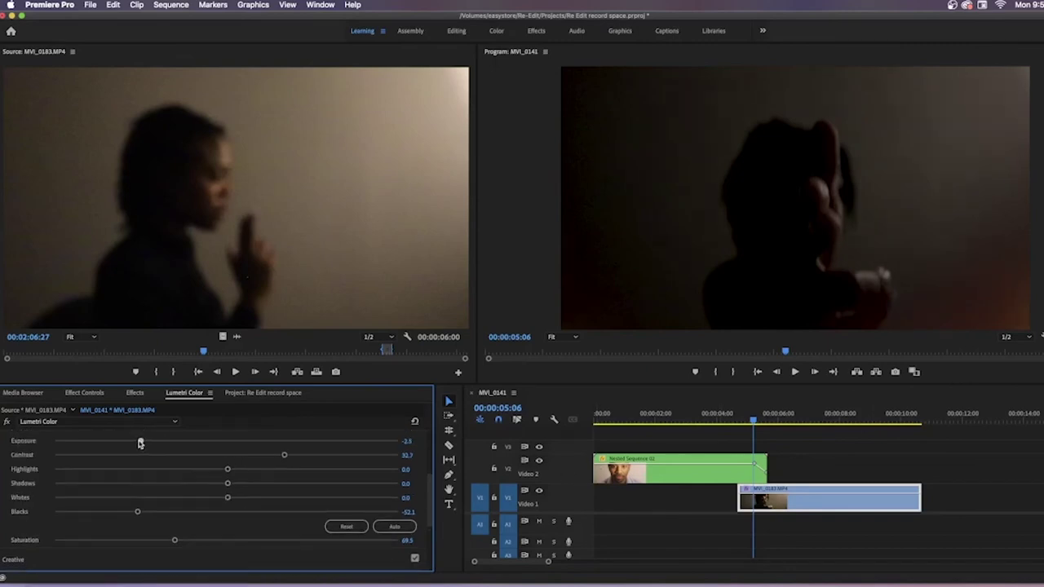
{"action": "left_click_drag", "start_coordinate": [140, 443], "coordinate": [117, 441]}
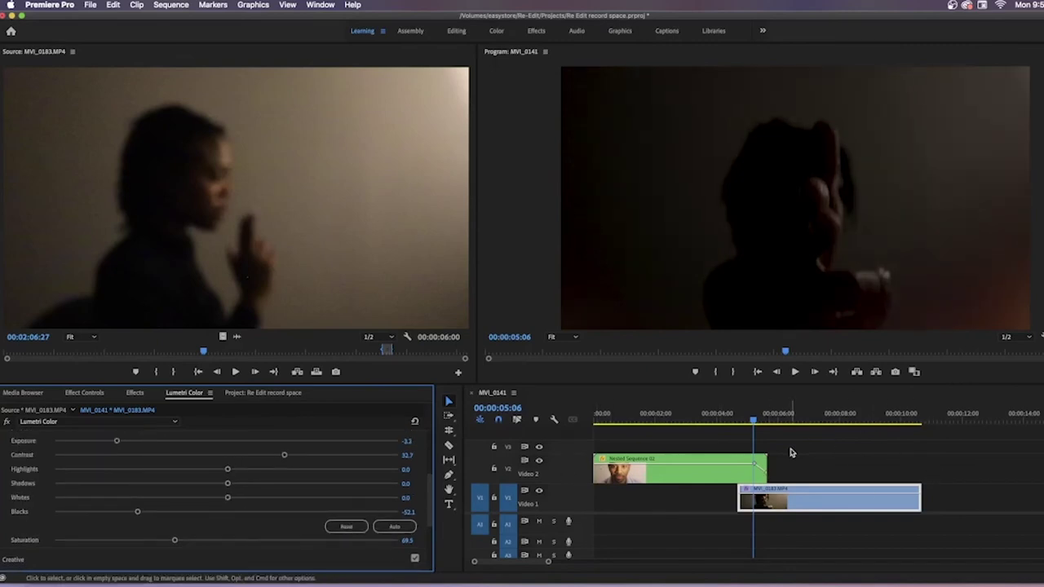
Apply the Transform effect to MVI_0183.MP4 on Video 1 and show the clip's effect settings.
{"action": "left_click", "coordinate": [135, 392]}
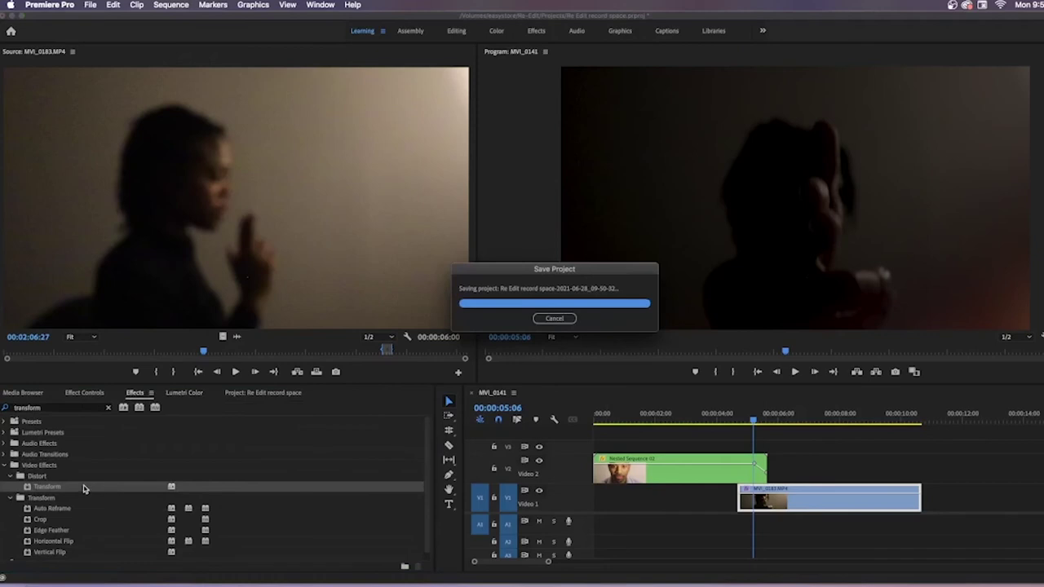
{"action": "left_click_drag", "start_coordinate": [93, 480], "coordinate": [889, 501]}
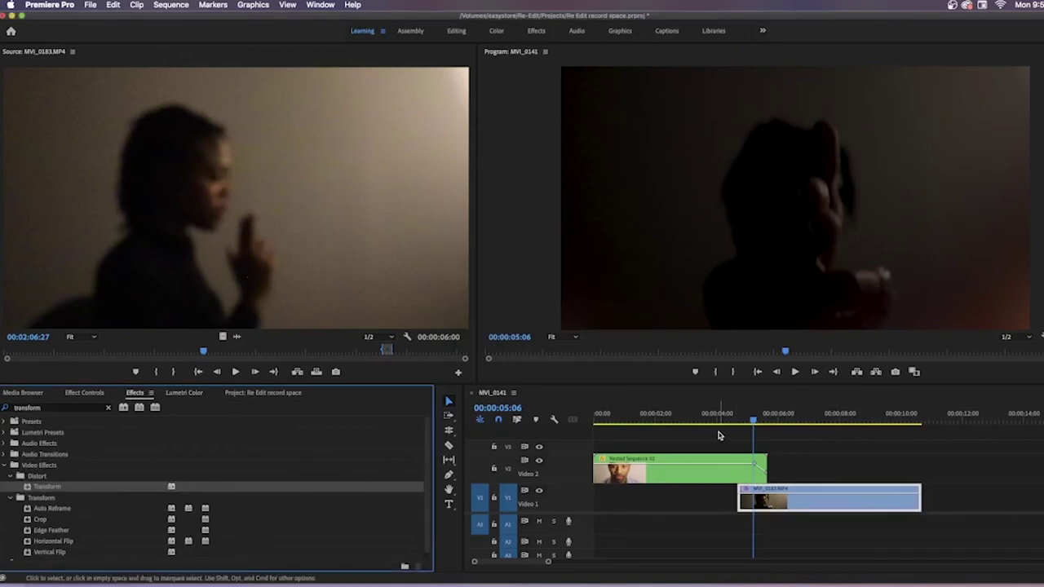
{"action": "left_click", "coordinate": [84, 393]}
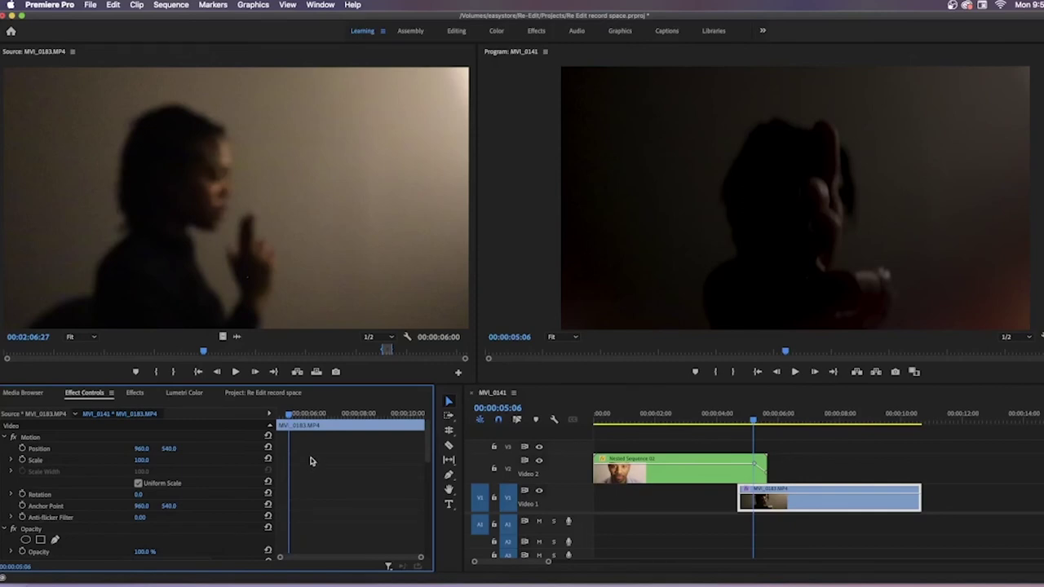
Keyframe the Scale of MVI_0183.MP4 from 100 at 00:00:04:29 to 164 at 00:00:10:10, and preview the zoom.
{"action": "left_click_drag", "start_coordinate": [753, 421], "coordinate": [775, 421]}
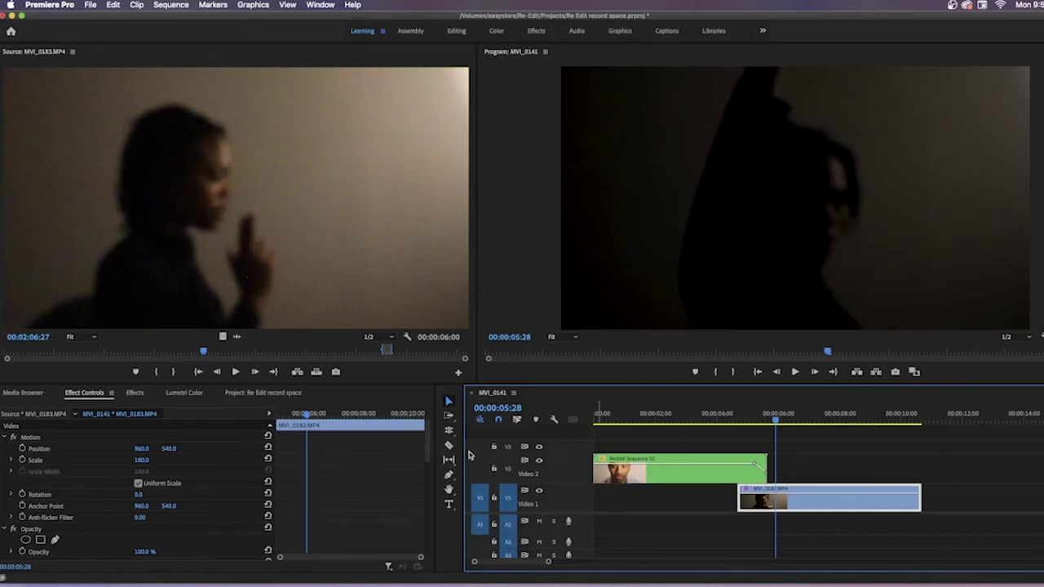
{"action": "left_click_drag", "start_coordinate": [777, 421], "coordinate": [745, 420]}
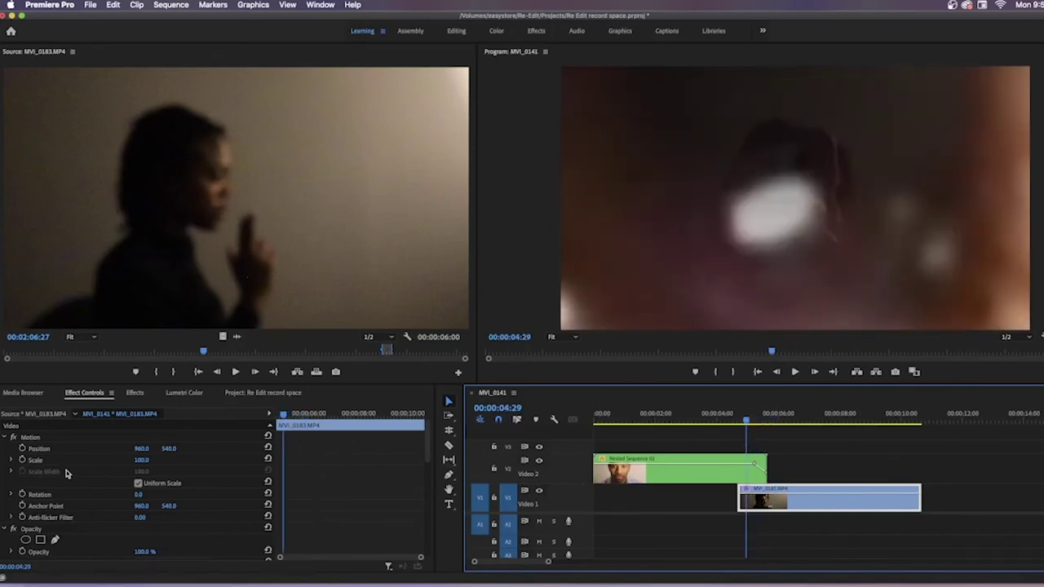
{"action": "left_click", "coordinate": [22, 460]}
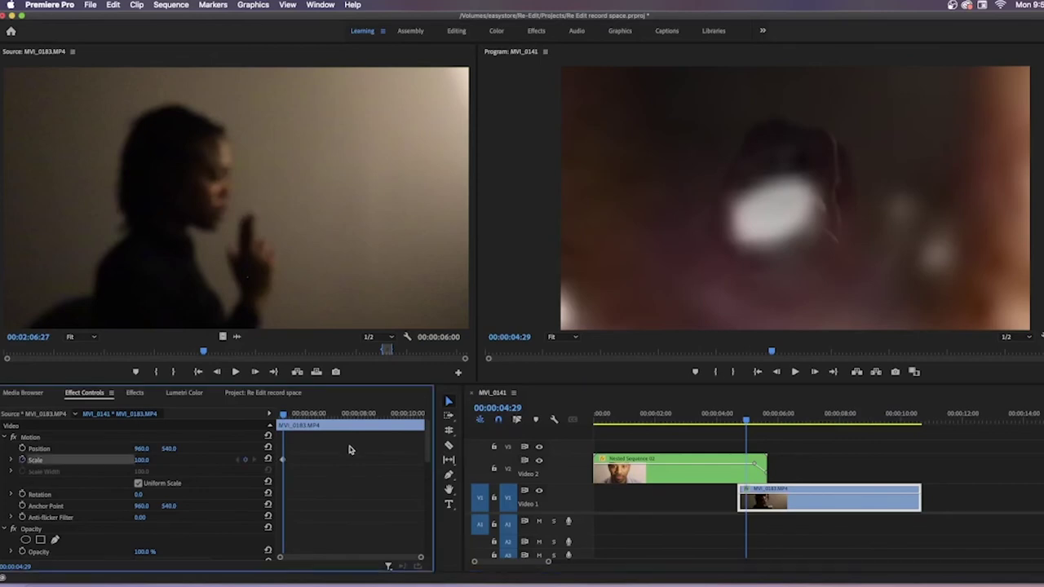
{"action": "left_click_drag", "start_coordinate": [284, 418], "coordinate": [411, 424]}
{"action": "left_click_drag", "start_coordinate": [141, 462], "coordinate": [194, 462]}
{"action": "left_click", "coordinate": [722, 414]}
{"action": "key", "text": "space"}
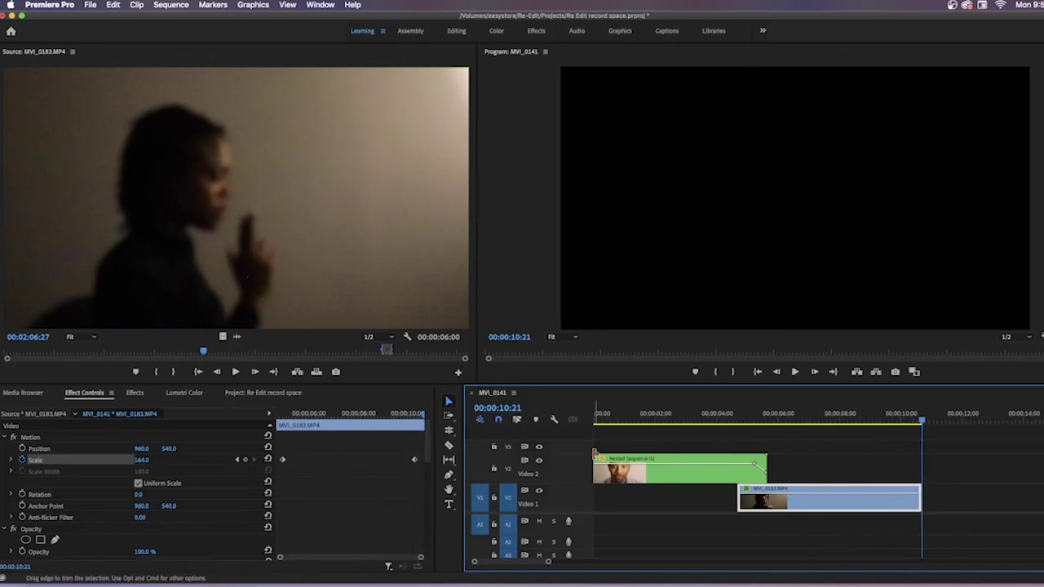
Keyframe the Rotation of MVI_0183.MP4 from 0 at 00:00:04:29 to 180° at 00:00:10:10, and play back the spin.
{"action": "left_click", "coordinate": [22, 494]}
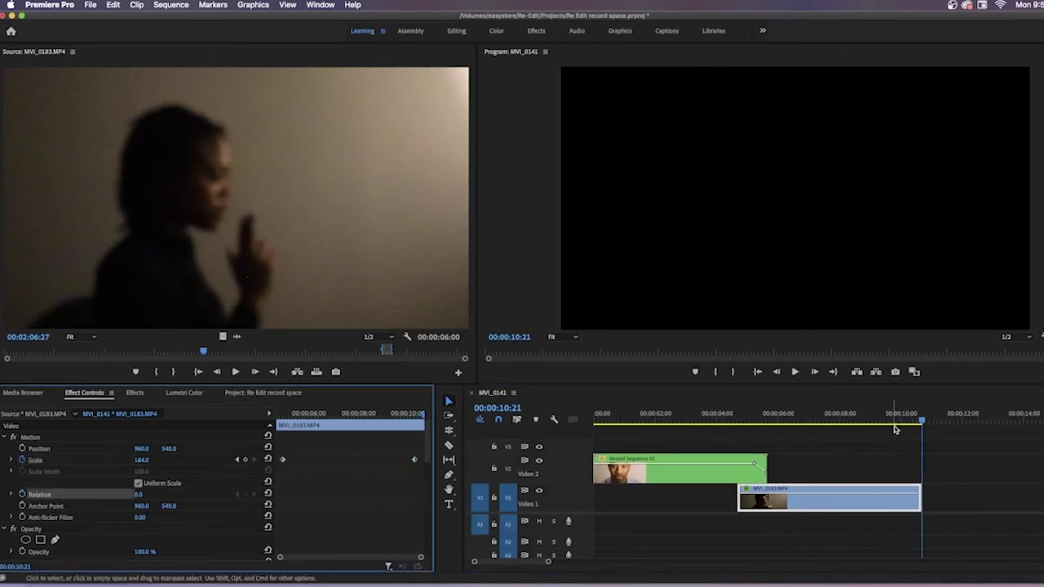
{"action": "left_click_drag", "start_coordinate": [427, 419], "coordinate": [284, 415]}
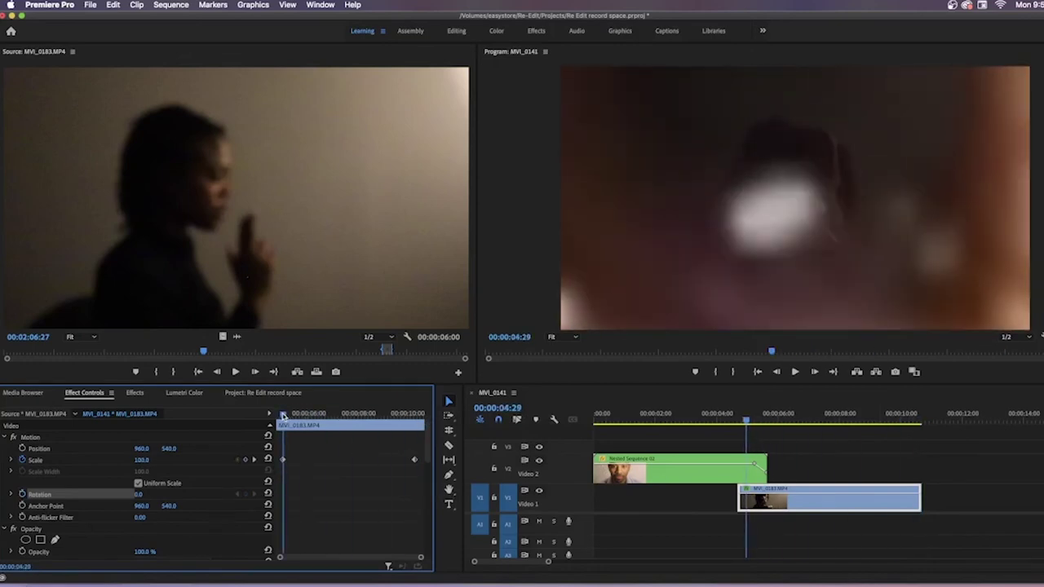
{"action": "key", "text": "Left"}
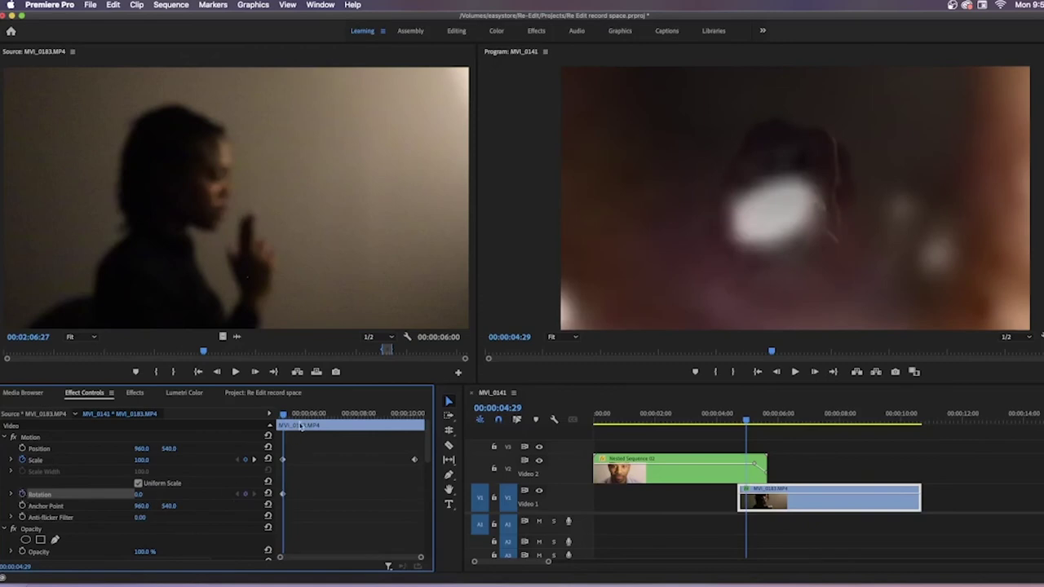
{"action": "left_click_drag", "start_coordinate": [285, 418], "coordinate": [418, 417]}
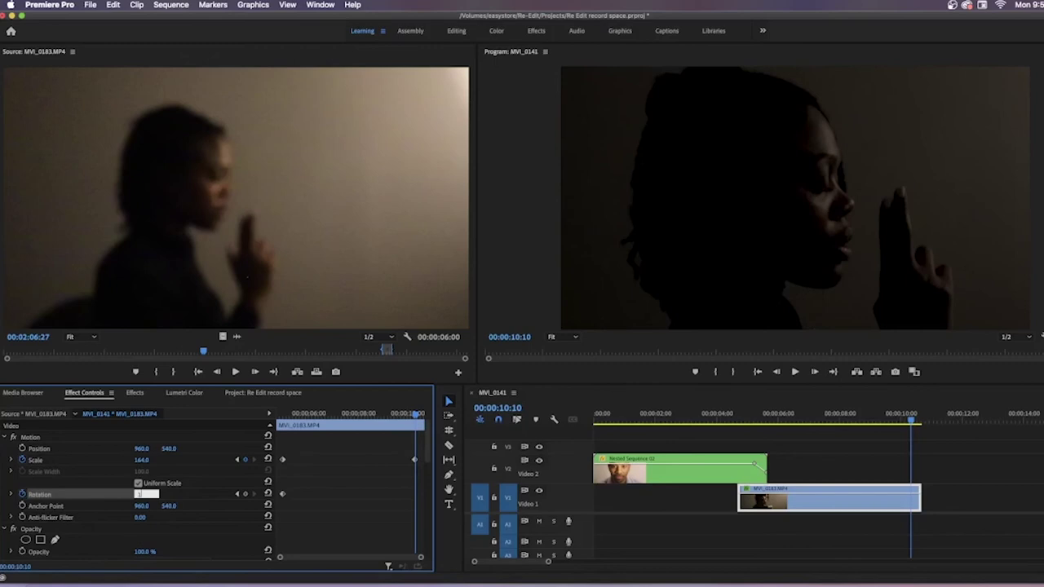
{"action": "key", "text": "Return"}
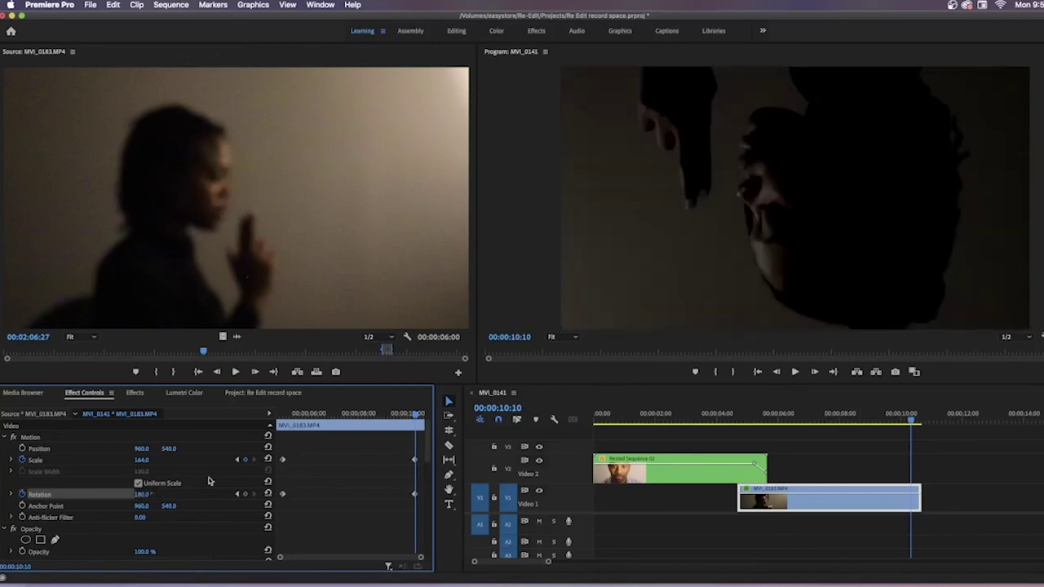
{"action": "left_click", "coordinate": [723, 415]}
{"action": "key", "text": "space"}
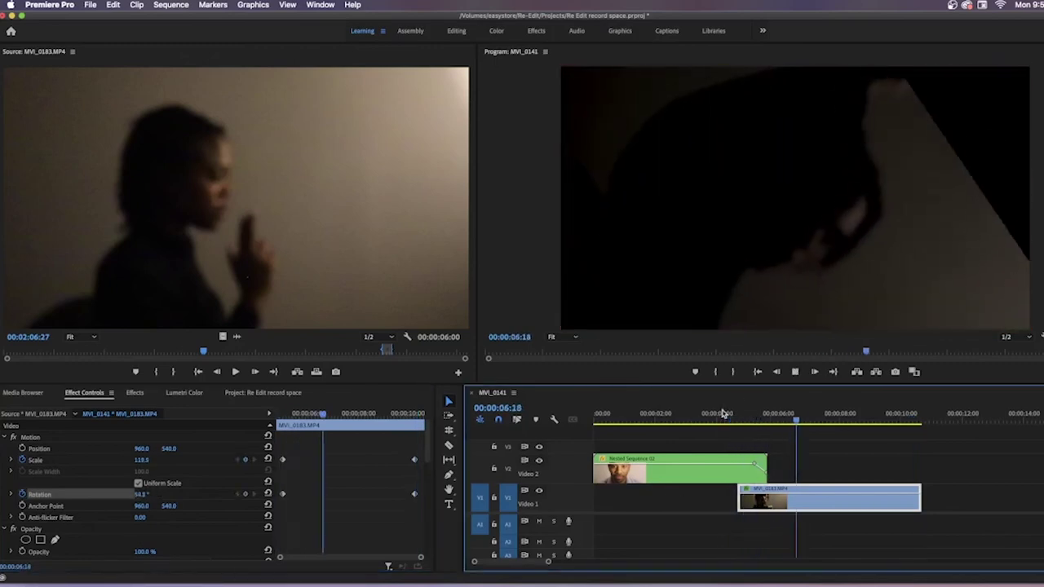
Move the first Scale keyframe of MVI_0183.MP4 slightly earlier and its last Scale keyframe to 00:00:06:26.
{"action": "left_click_drag", "start_coordinate": [918, 421], "coordinate": [804, 421]}
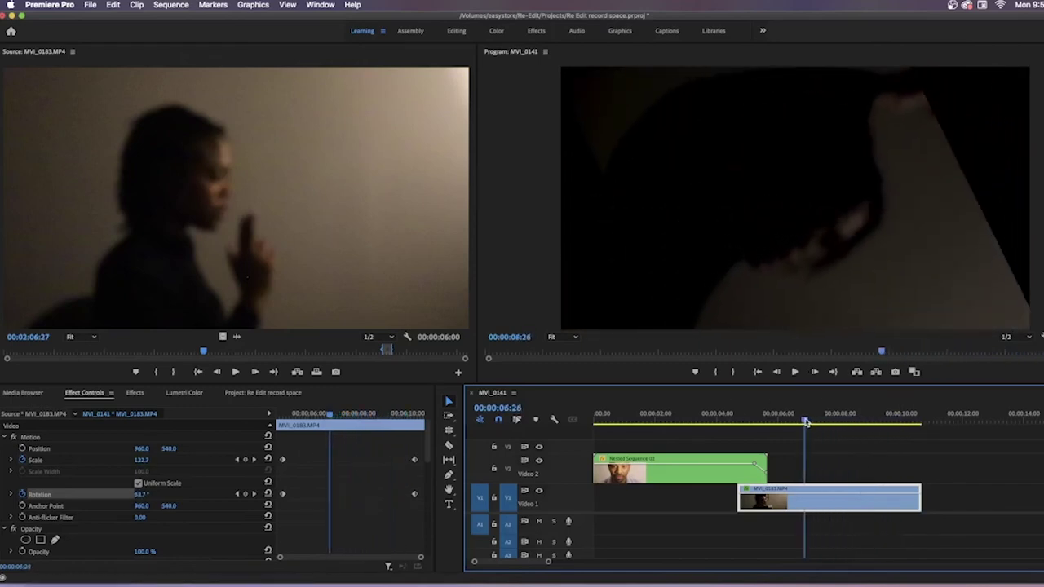
{"action": "left_click", "coordinate": [283, 463]}
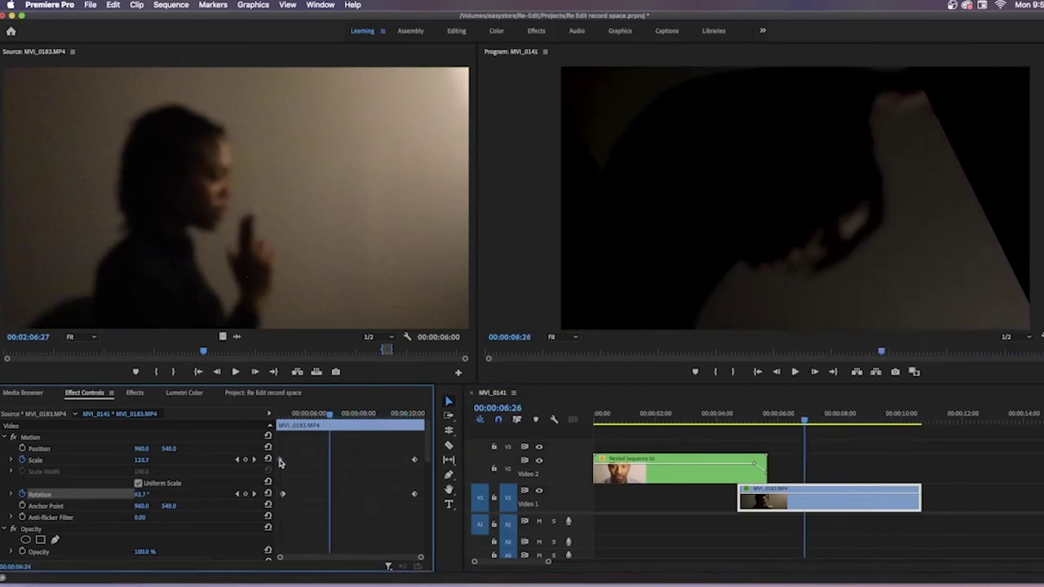
{"action": "left_click_drag", "start_coordinate": [413, 463], "coordinate": [328, 461]}
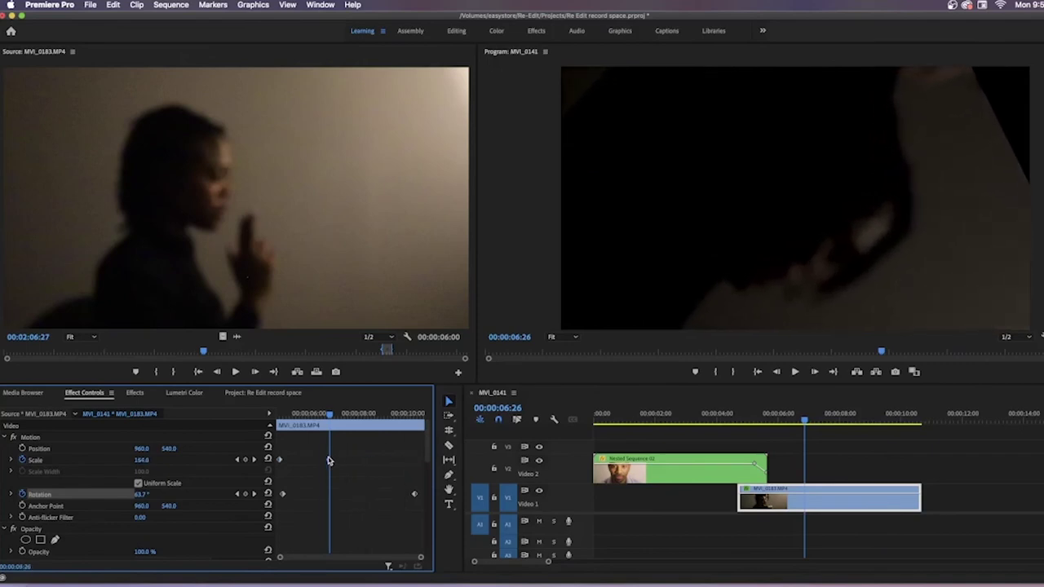
Add a Scale keyframe of 211 at 00:00:08:11 on MVI_0183.MP4, and preview the stronger zoom to the clip's end.
{"action": "left_click_drag", "start_coordinate": [330, 417], "coordinate": [366, 418]}
{"action": "left_click_drag", "start_coordinate": [144, 460], "coordinate": [309, 460]}
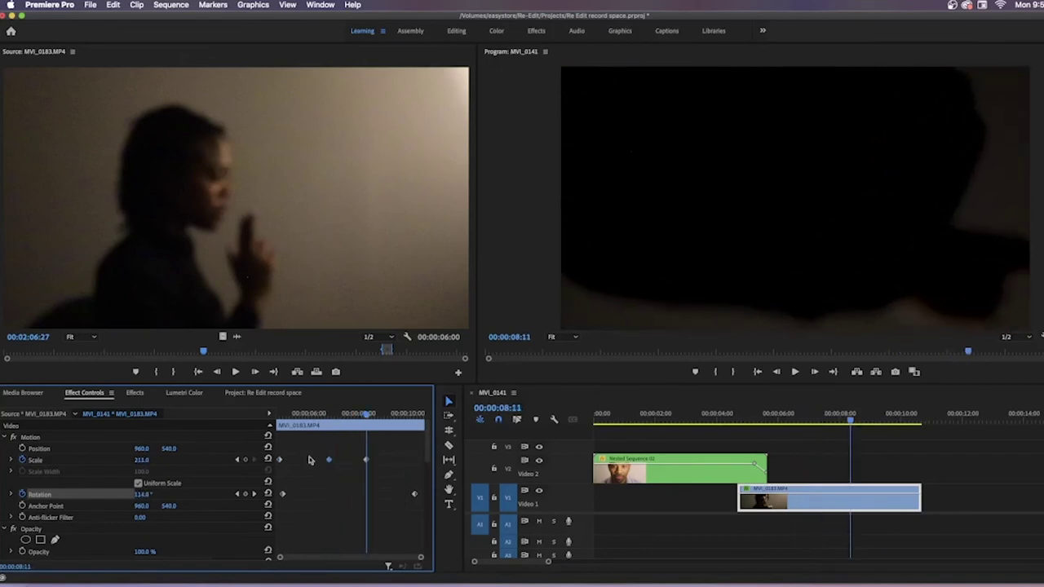
{"action": "left_click_drag", "start_coordinate": [374, 420], "coordinate": [268, 415]}
{"action": "key", "text": "space"}
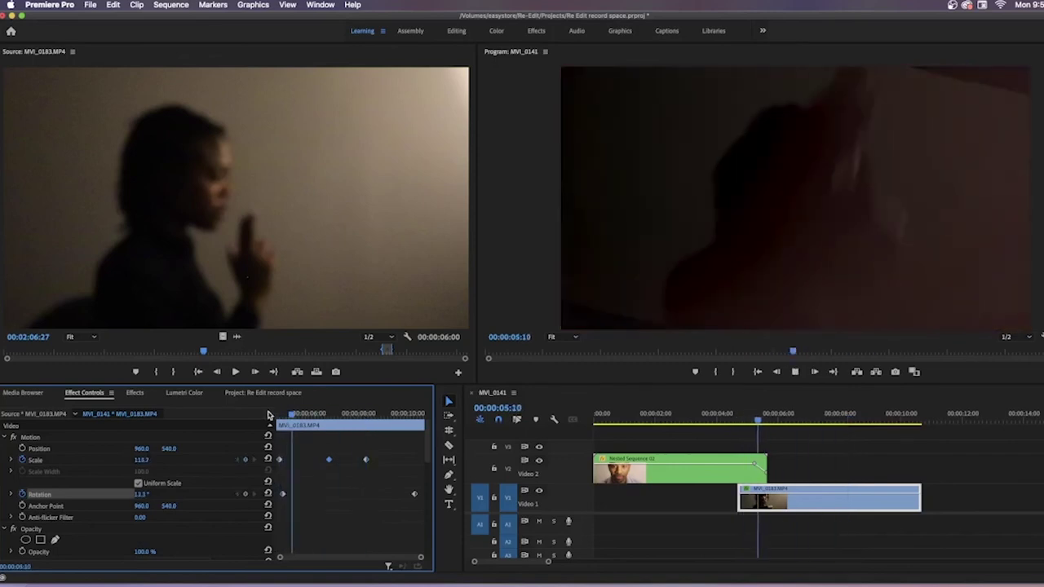
{"action": "key", "text": "space"}
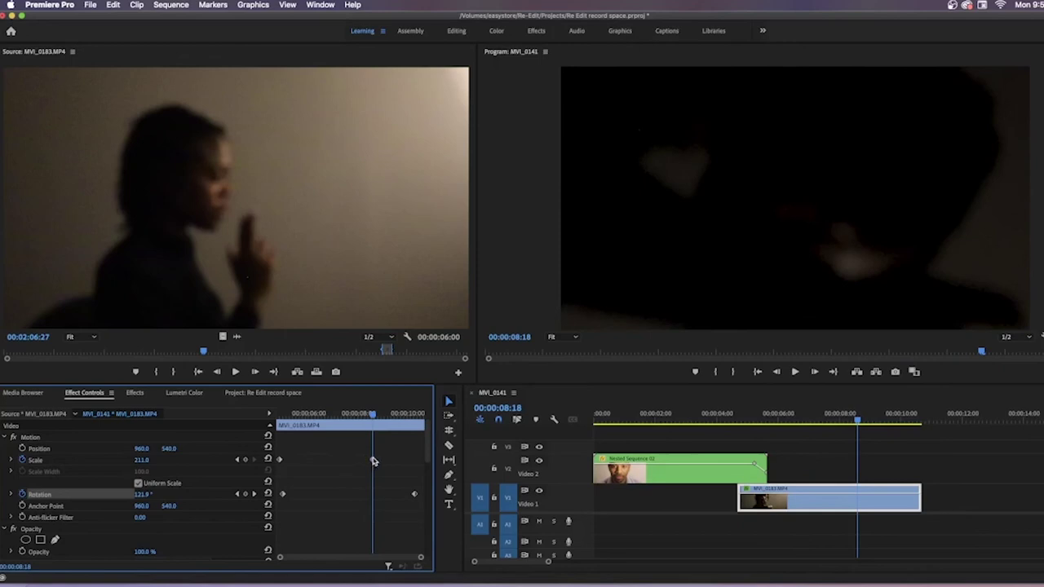
{"action": "left_click_drag", "start_coordinate": [371, 415], "coordinate": [414, 418]}
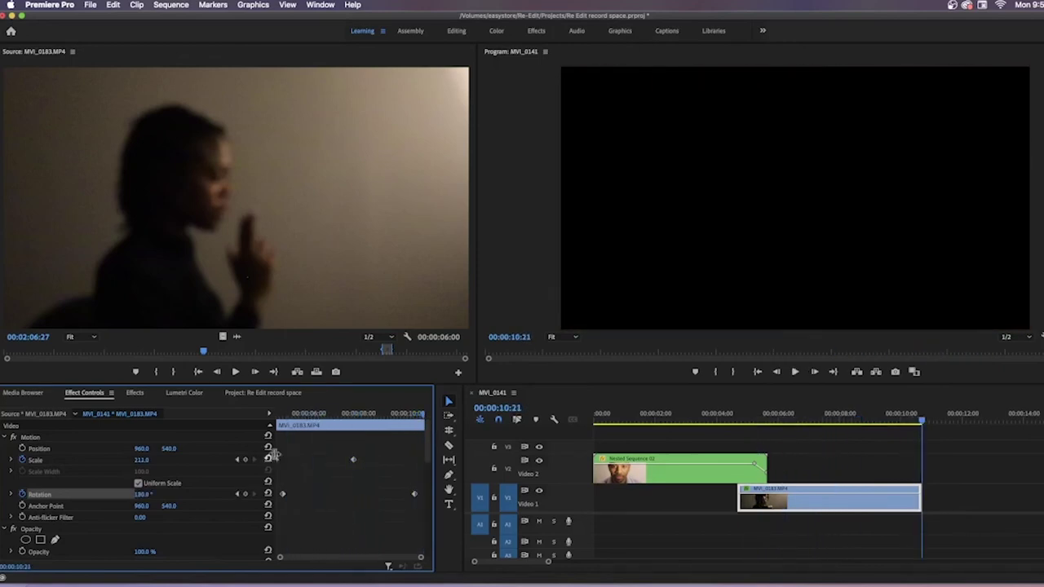
Ease out of the first Scale keyframe of MVI_0183.MP4, lengthen its curve handle in the graph, and play back the transition.
{"action": "left_click", "coordinate": [10, 461]}
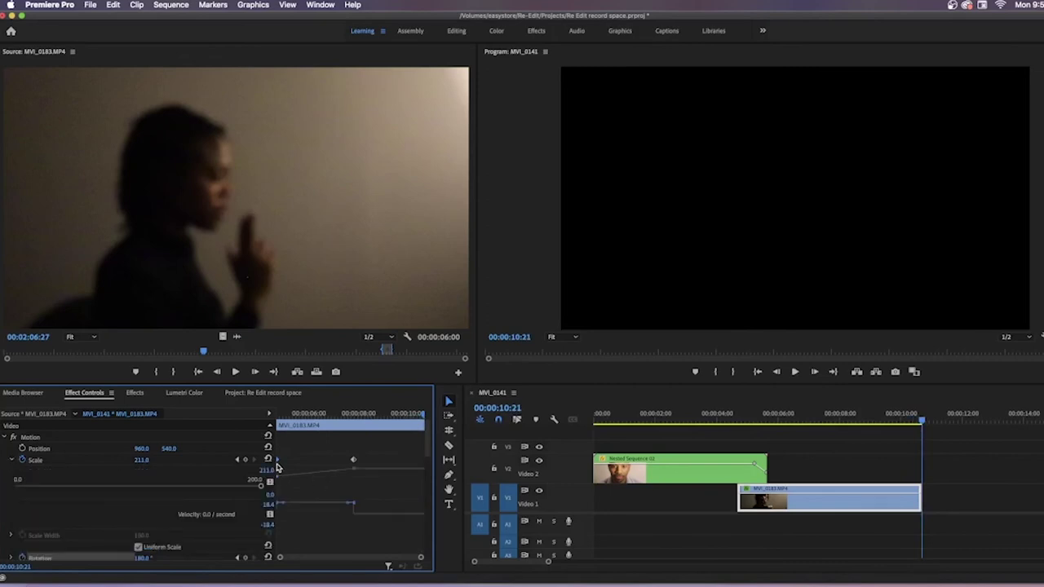
{"action": "right_click", "coordinate": [278, 471]}
{"action": "left_click", "coordinate": [302, 574]}
{"action": "left_click_drag", "start_coordinate": [816, 419], "coordinate": [749, 420]}
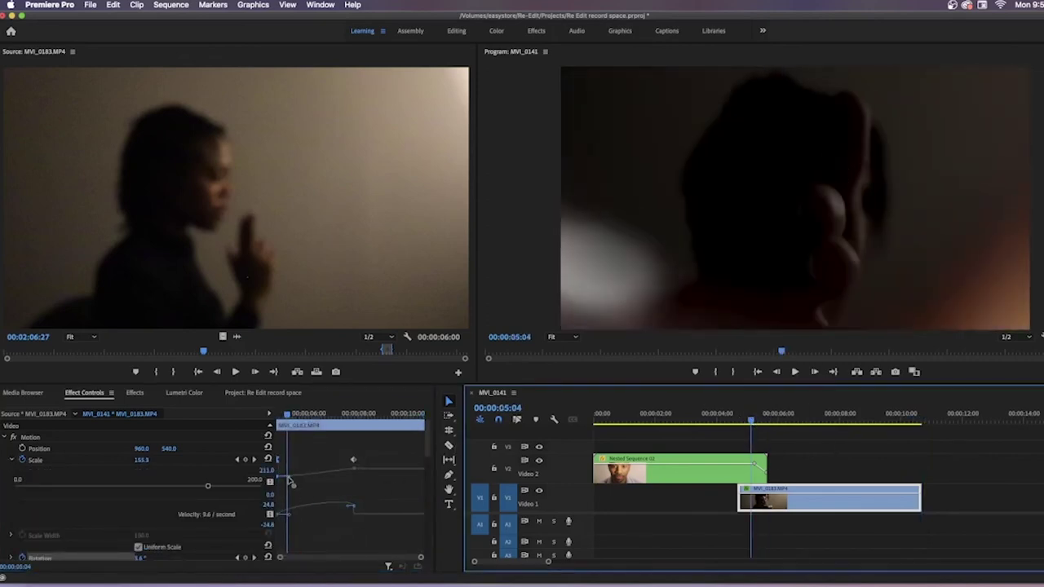
{"action": "left_click_drag", "start_coordinate": [289, 482], "coordinate": [302, 482]}
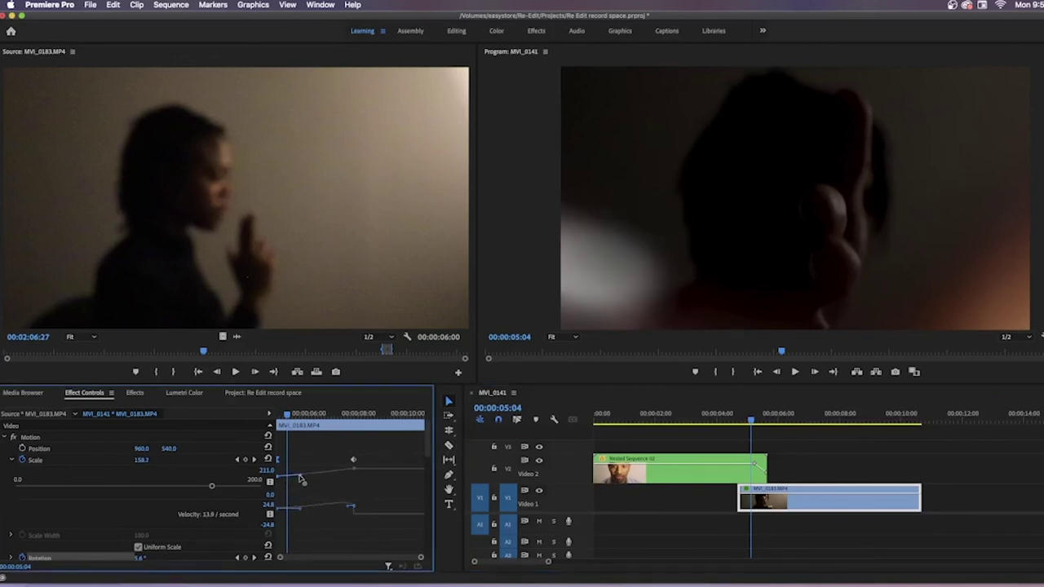
{"action": "key", "text": "space"}
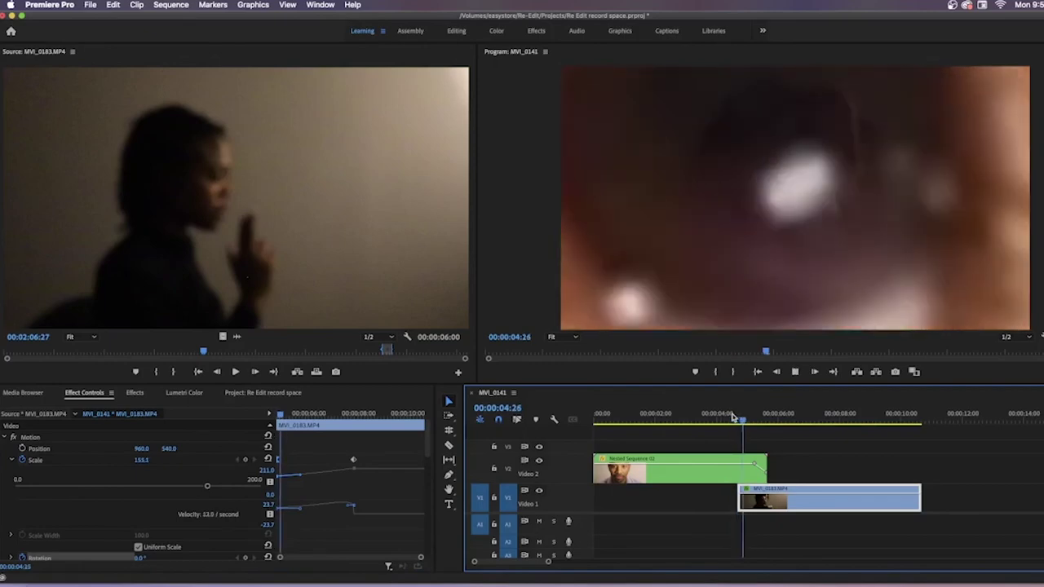